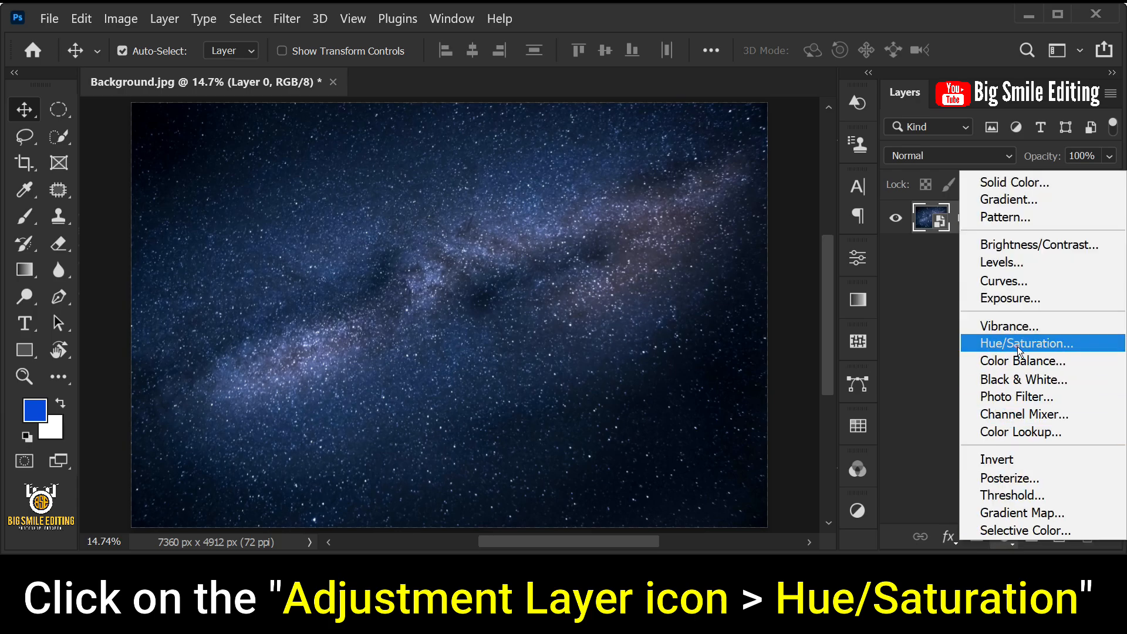
# - Add a Hue/Saturation adjustment layer above the starry background and set its saturation to -35
pyautogui.click(1016, 346)
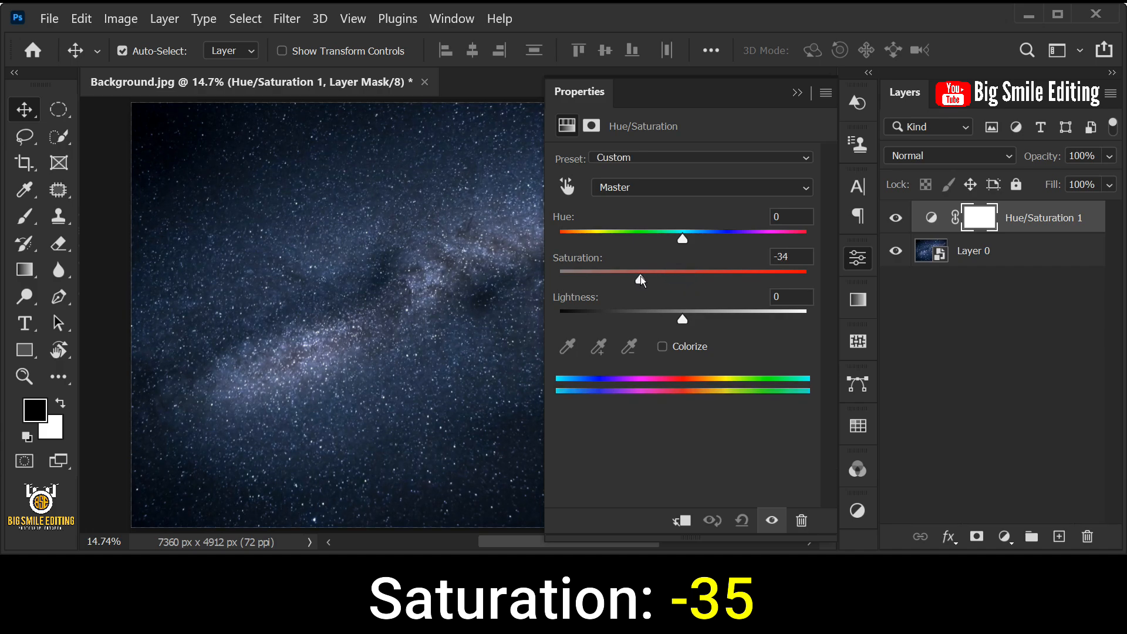
pyautogui.click(787, 256)
pyautogui.click(796, 94)
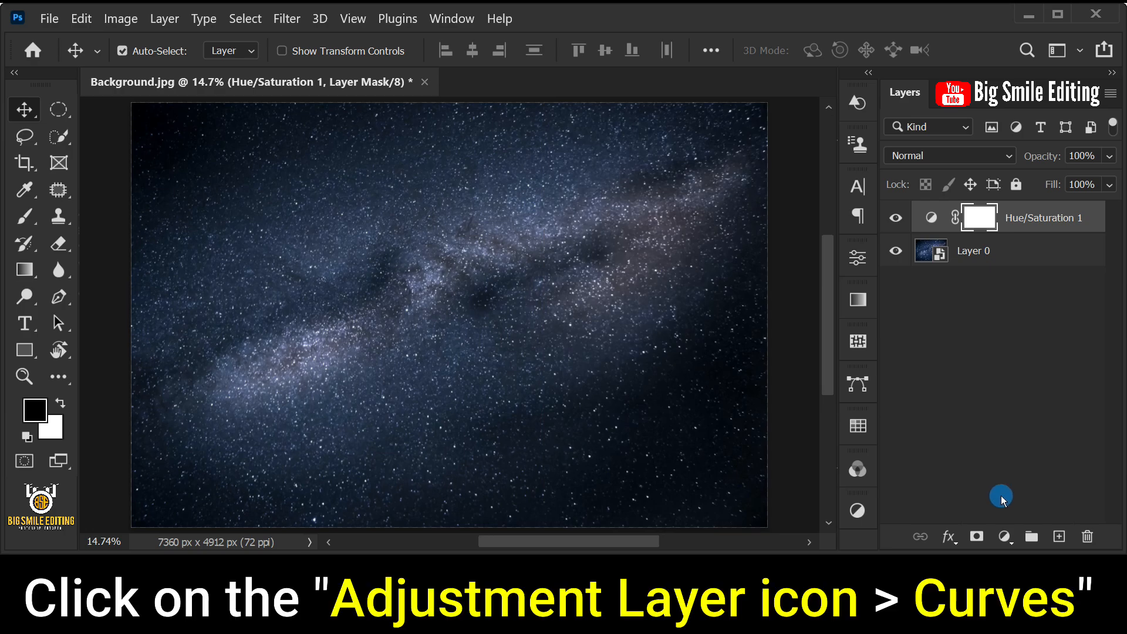
# - Add a Curves adjustment layer and lower the curve's white endpoint to an output of 160
pyautogui.click(1004, 536)
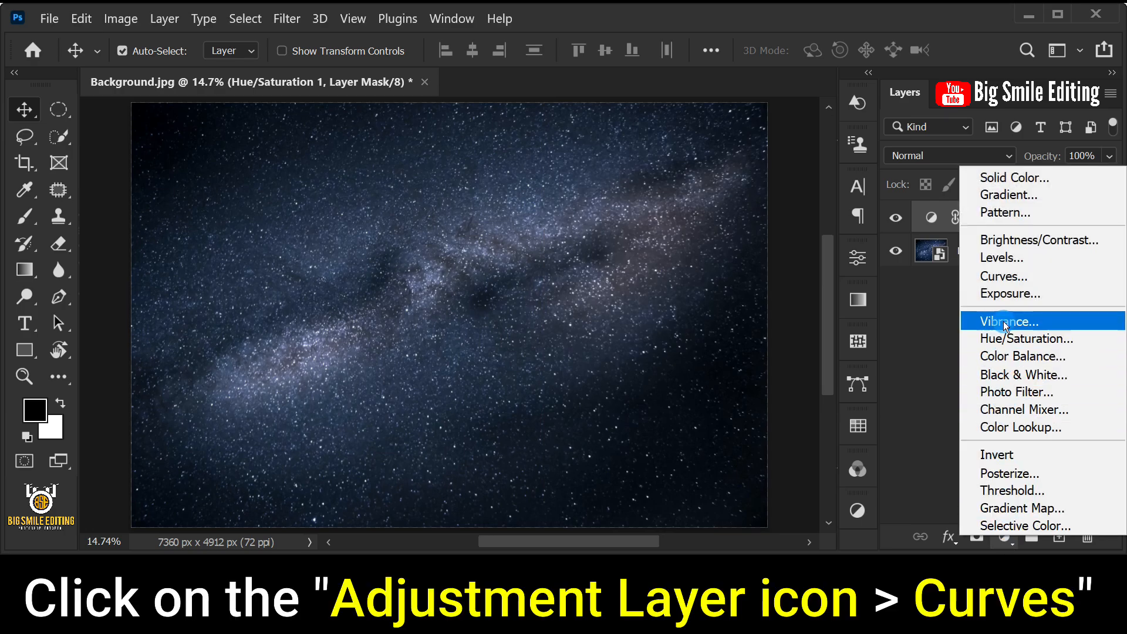
pyautogui.click(1002, 277)
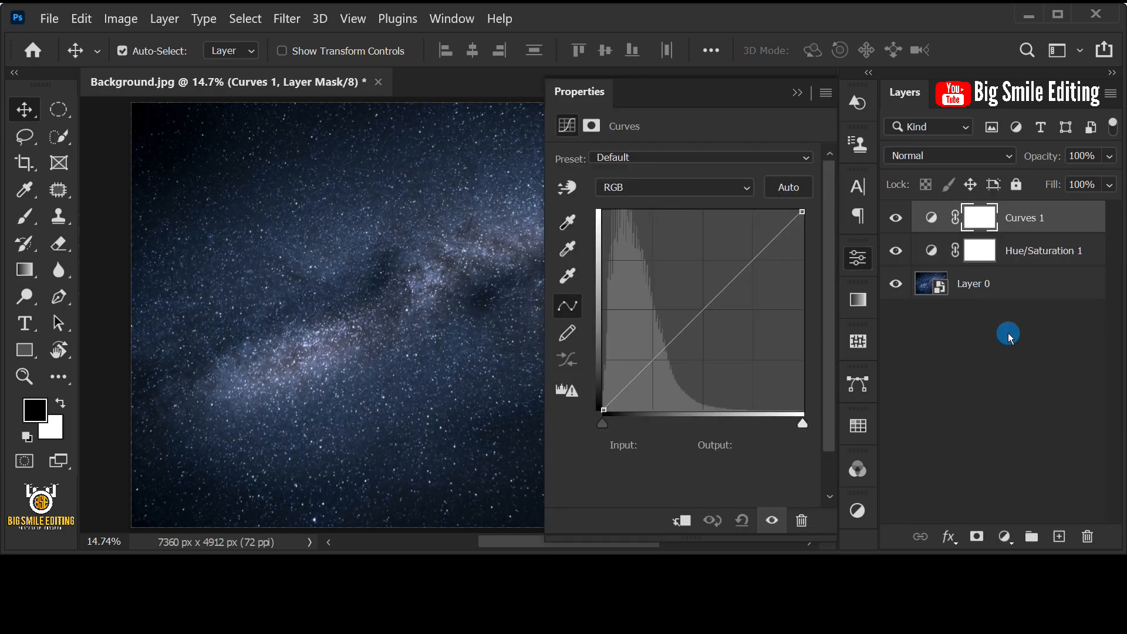
pyautogui.moveTo(802, 211); pyautogui.dragTo(828, 286)
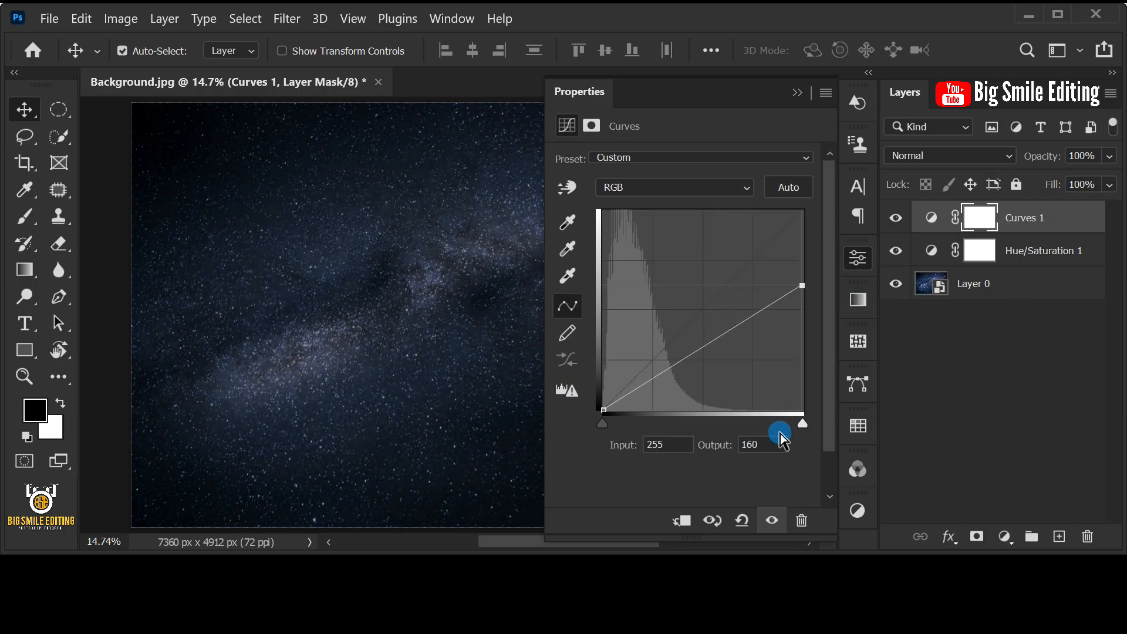
# - Add a midpoint to the RGB curve with input 130 and output 85
pyautogui.click(704, 345)
pyautogui.write('130')
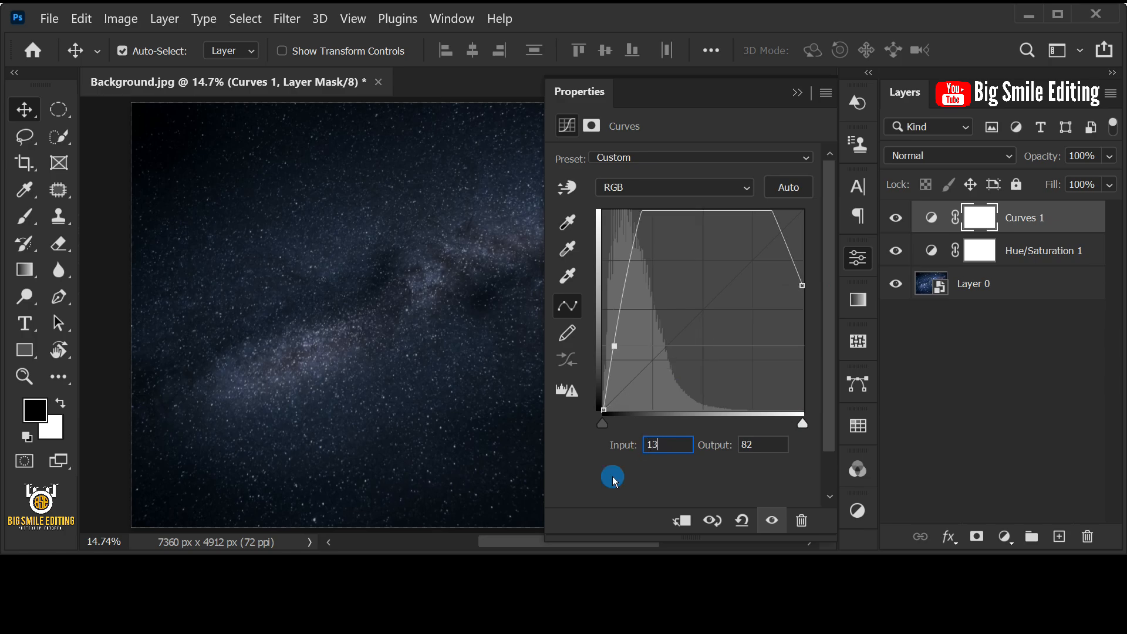
pyautogui.click(750, 446)
pyautogui.write('85')
pyautogui.click(762, 450)
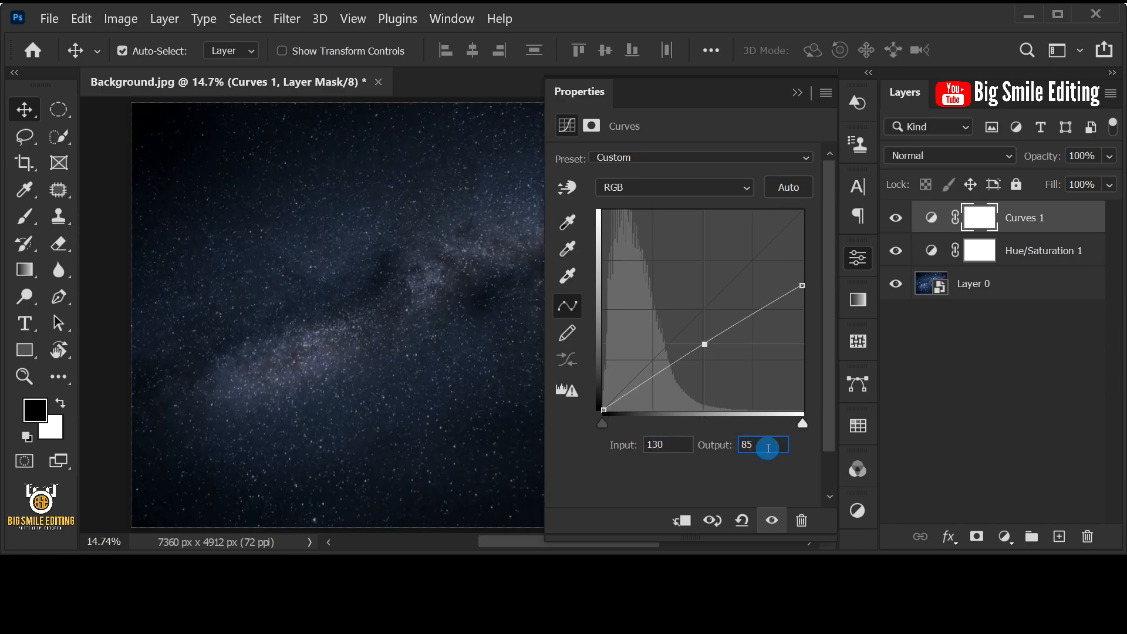
pyautogui.click(797, 94)
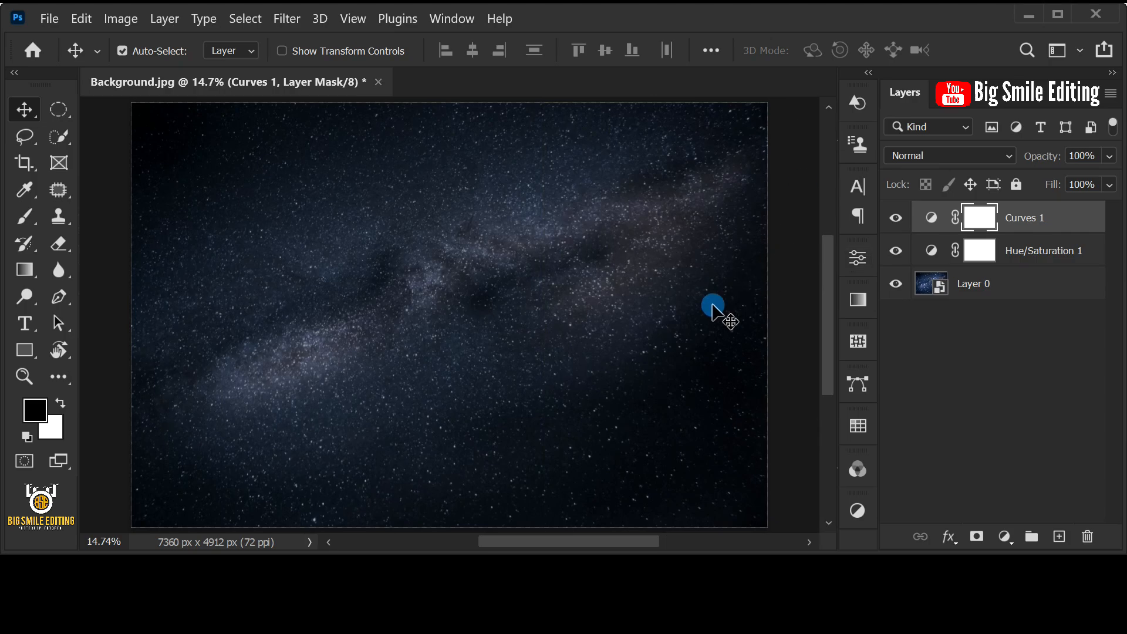
# - Place the Colorful paints image as an embedded object and scale it to about 231% so it fills the canvas height
pyautogui.click(49, 18)
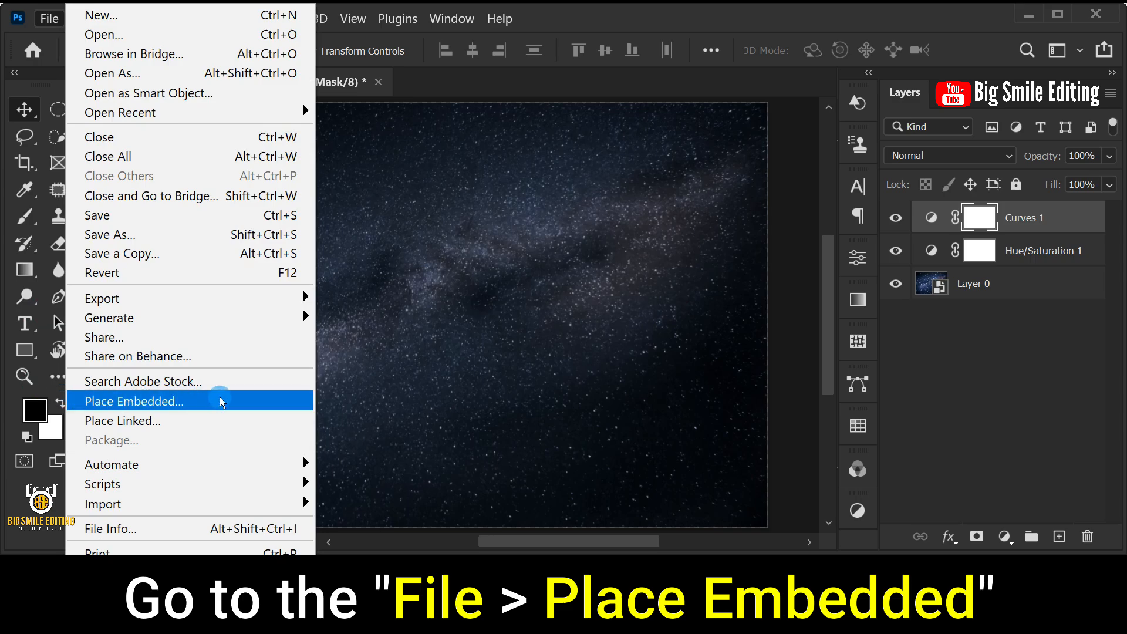
pyautogui.click(285, 401)
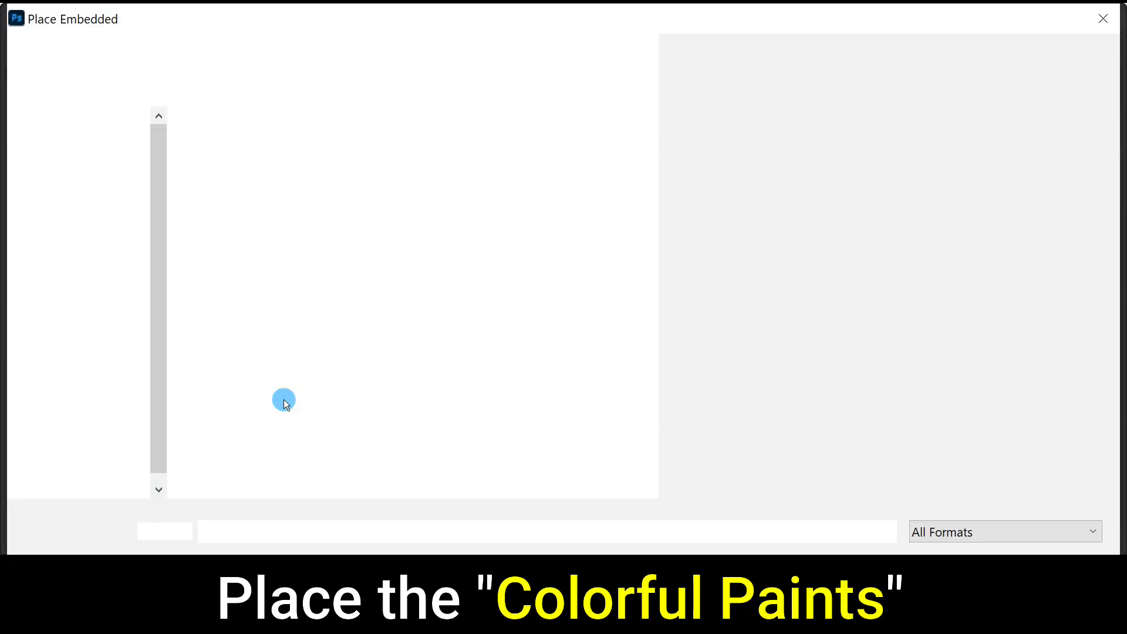
pyautogui.doubleClick(318, 187)
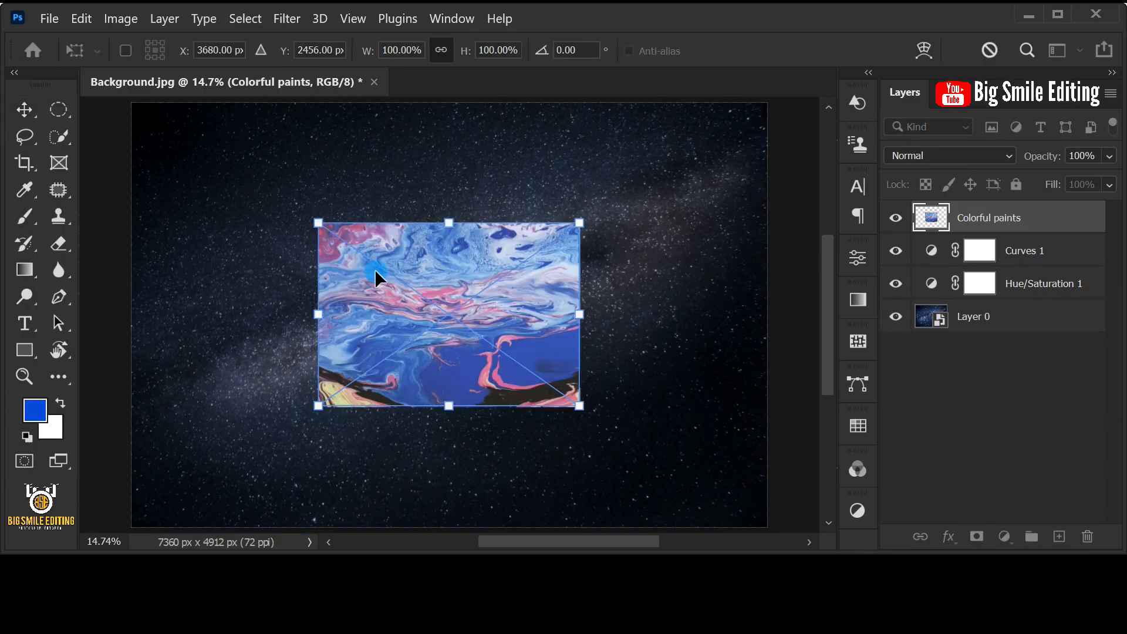
pyautogui.moveTo(449, 223); pyautogui.dragTo(450, 103)
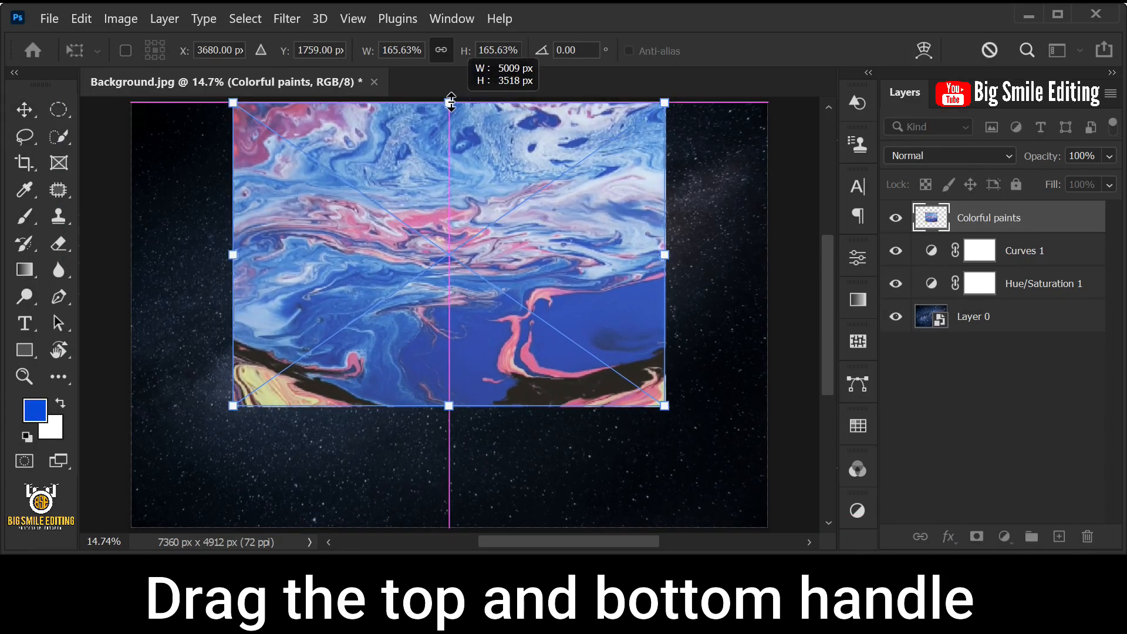
pyautogui.moveTo(449, 405); pyautogui.dragTo(449, 527)
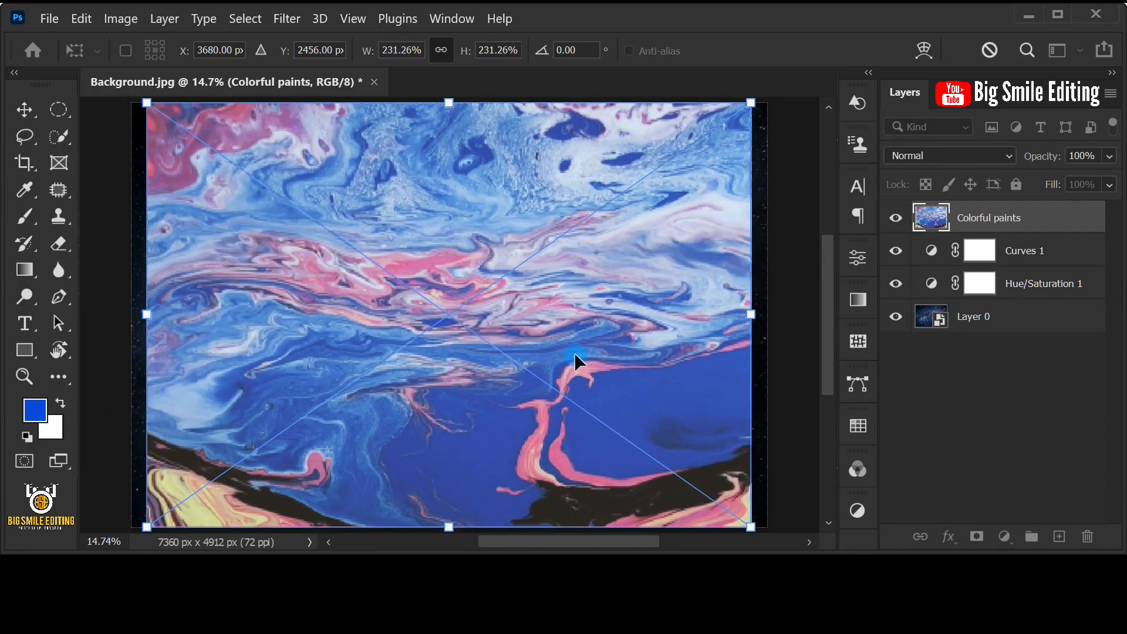
pyautogui.press('Return')
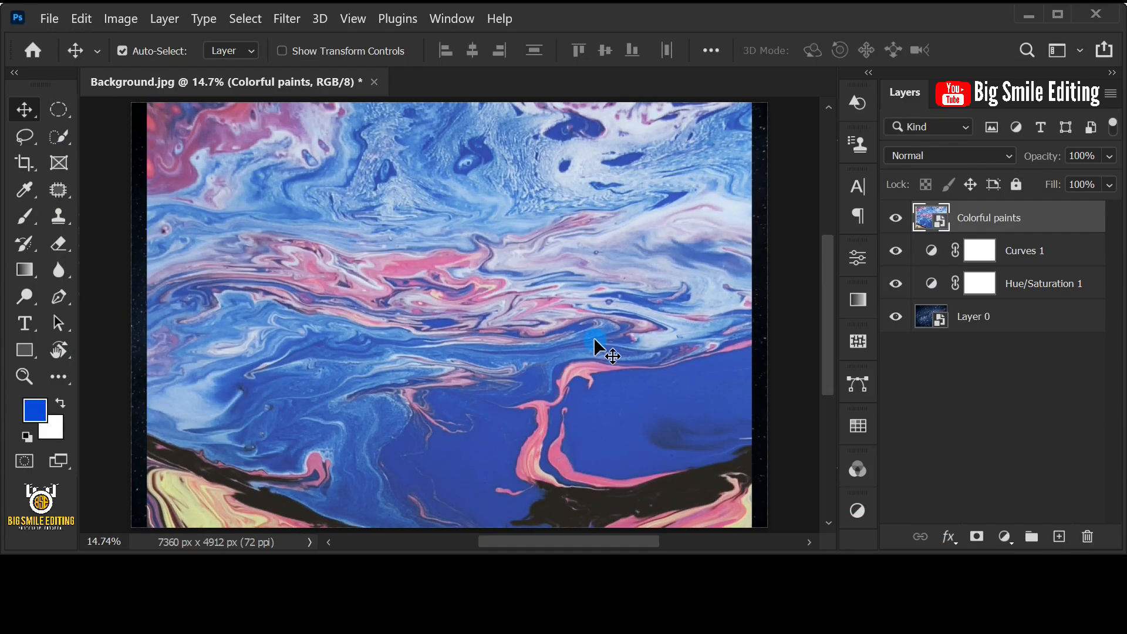
# - Rasterize the Colorful paints layer and draw a perfect circular selection on it spanning nearly the full canvas height
pyautogui.rightClick(1071, 209)
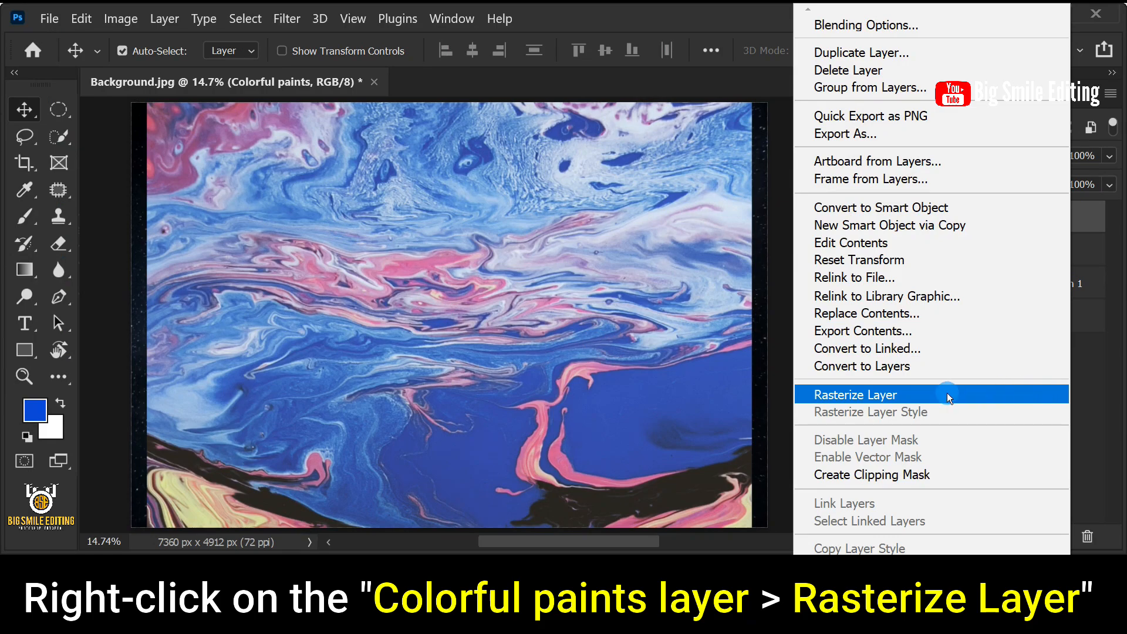
pyautogui.click(808, 395)
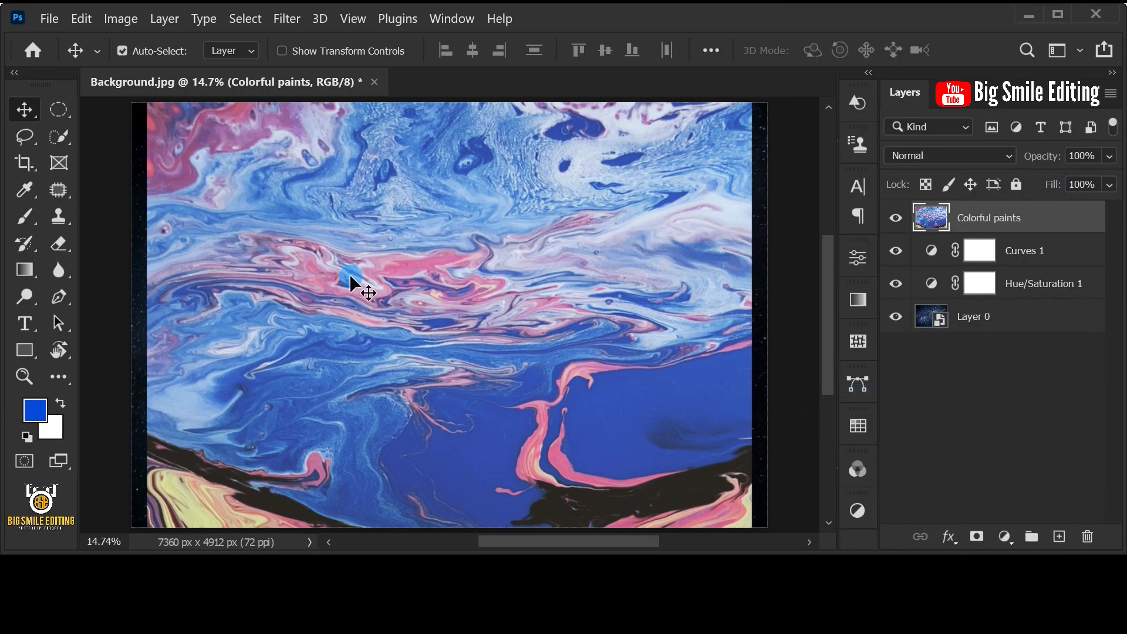
pyautogui.click(73, 118)
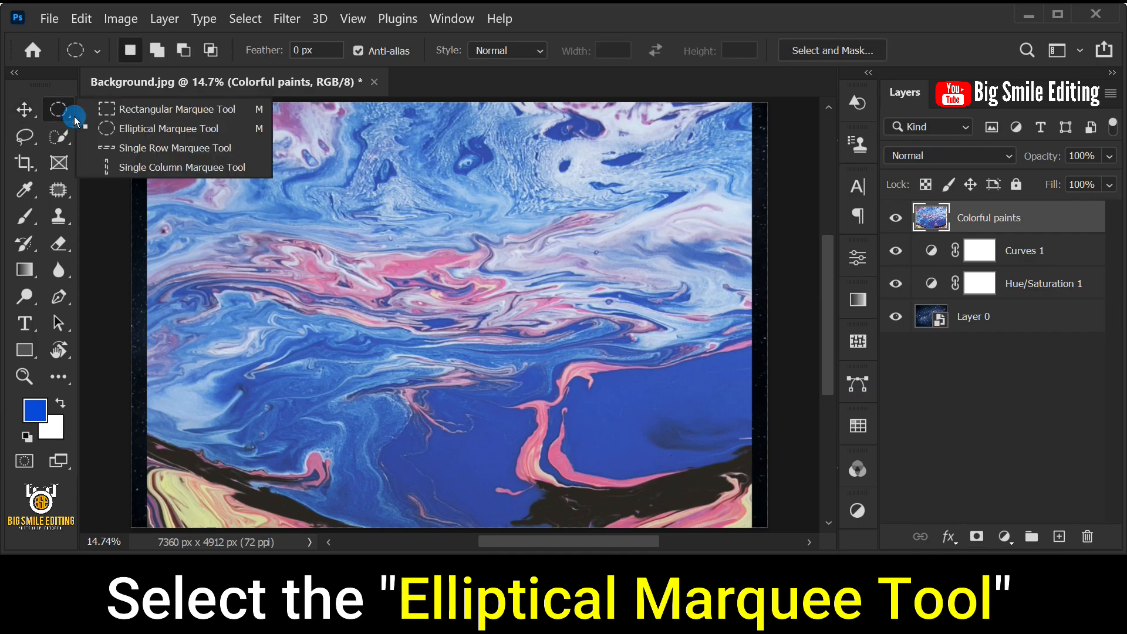
pyautogui.click(135, 128)
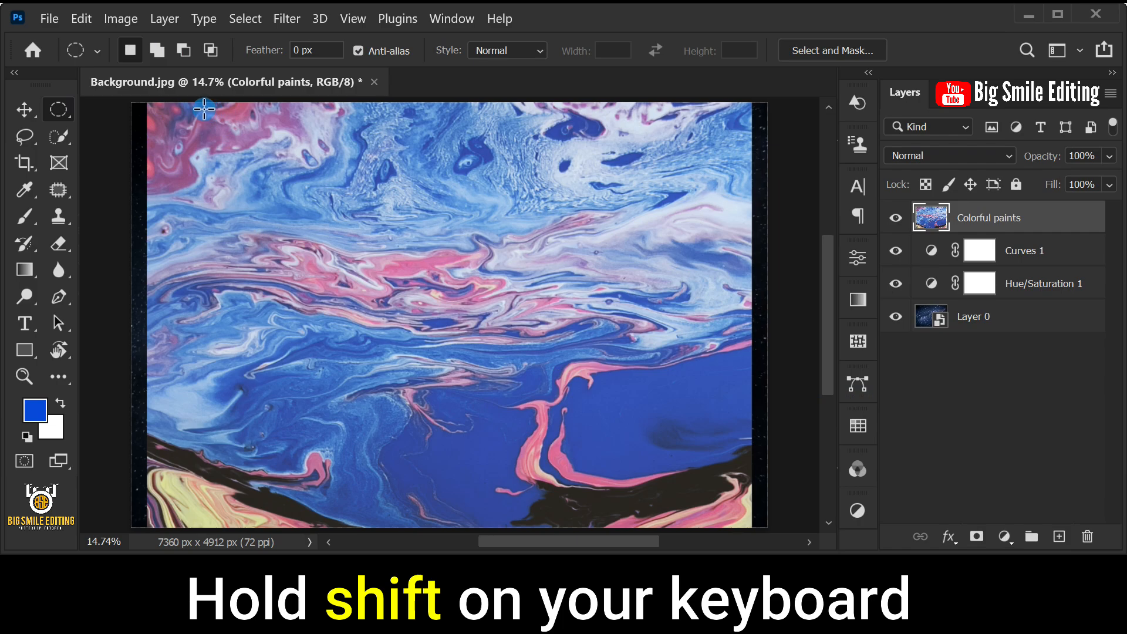
pyautogui.moveTo(201, 110); pyautogui.dragTo(616, 528)
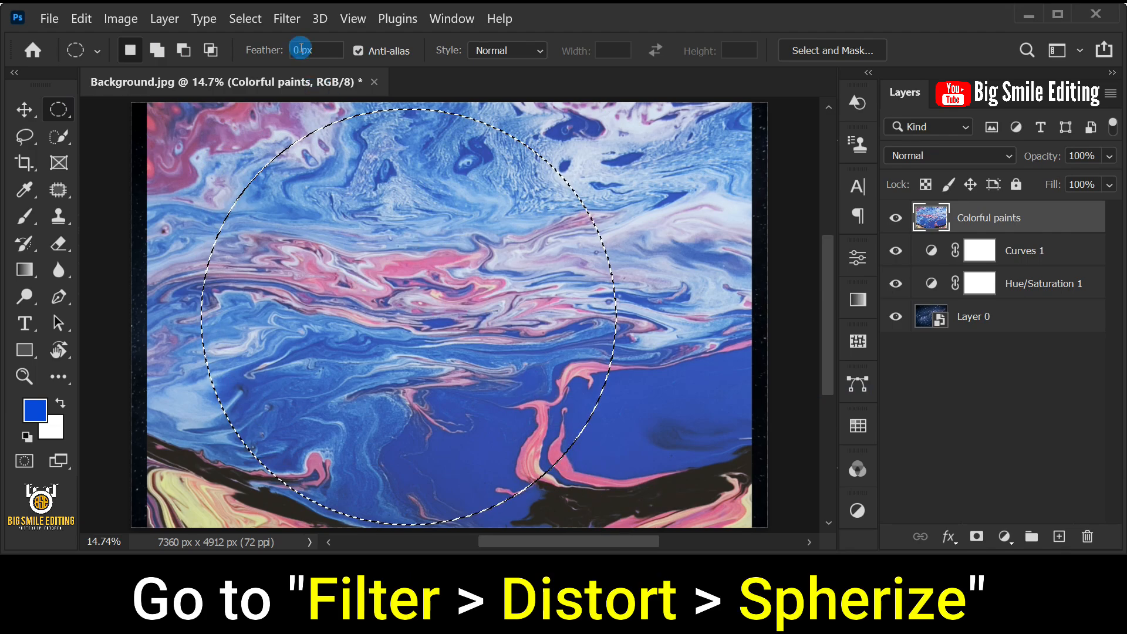
# - Apply the Spherize filter to the circular selection with an amount of 100% in Normal mode
pyautogui.click(287, 18)
pyautogui.moveTo(317, 295)
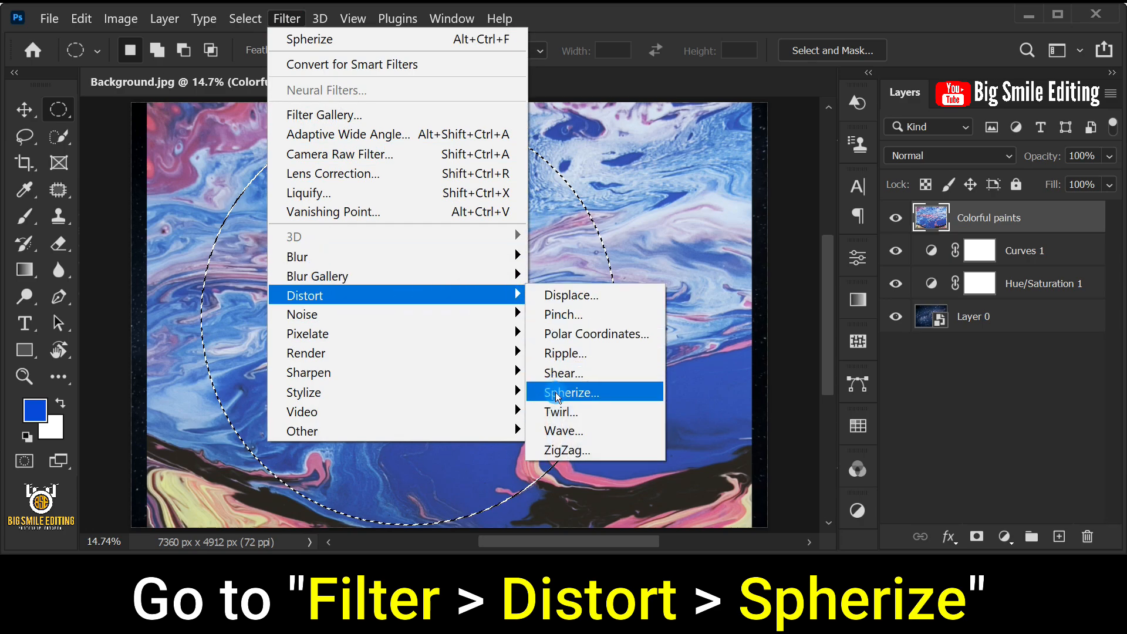
pyautogui.click(632, 393)
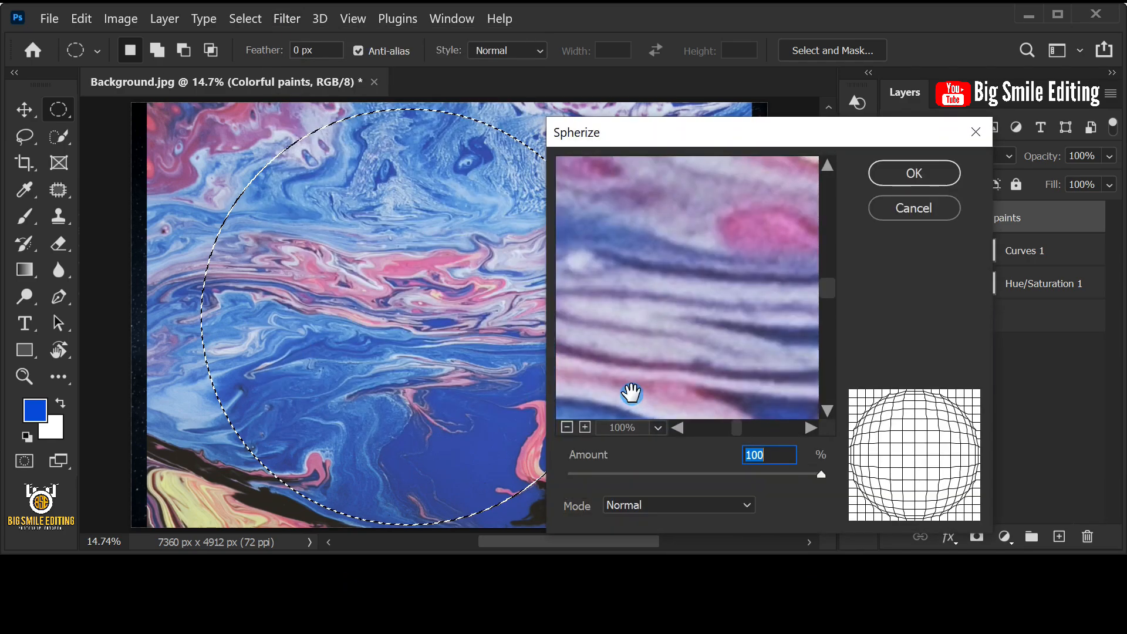
pyautogui.click(776, 455)
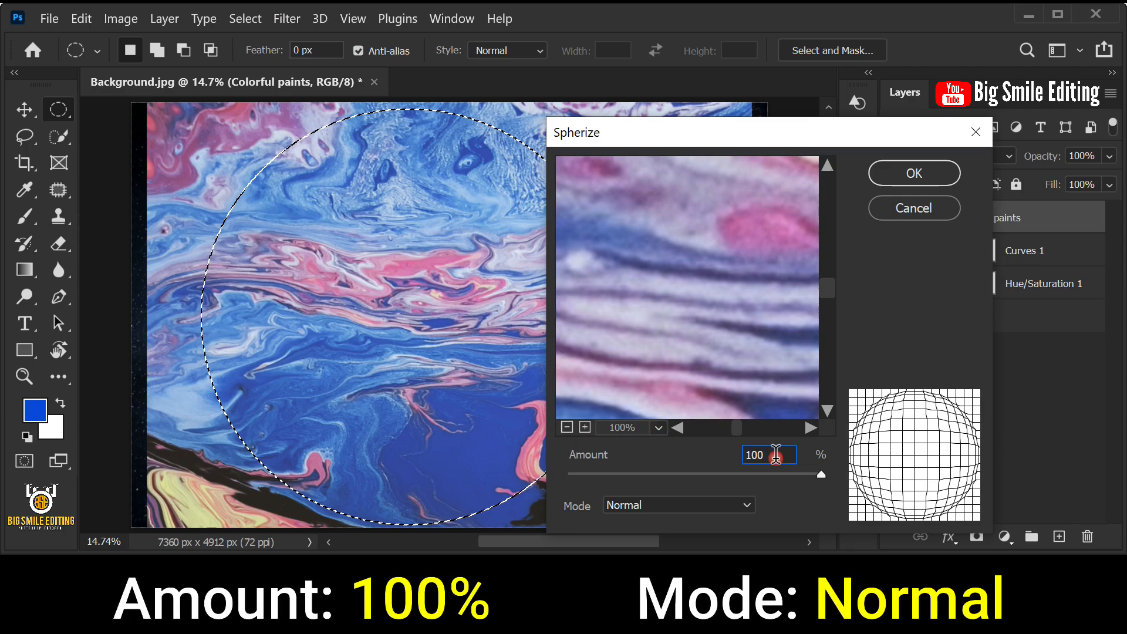
pyautogui.click(743, 506)
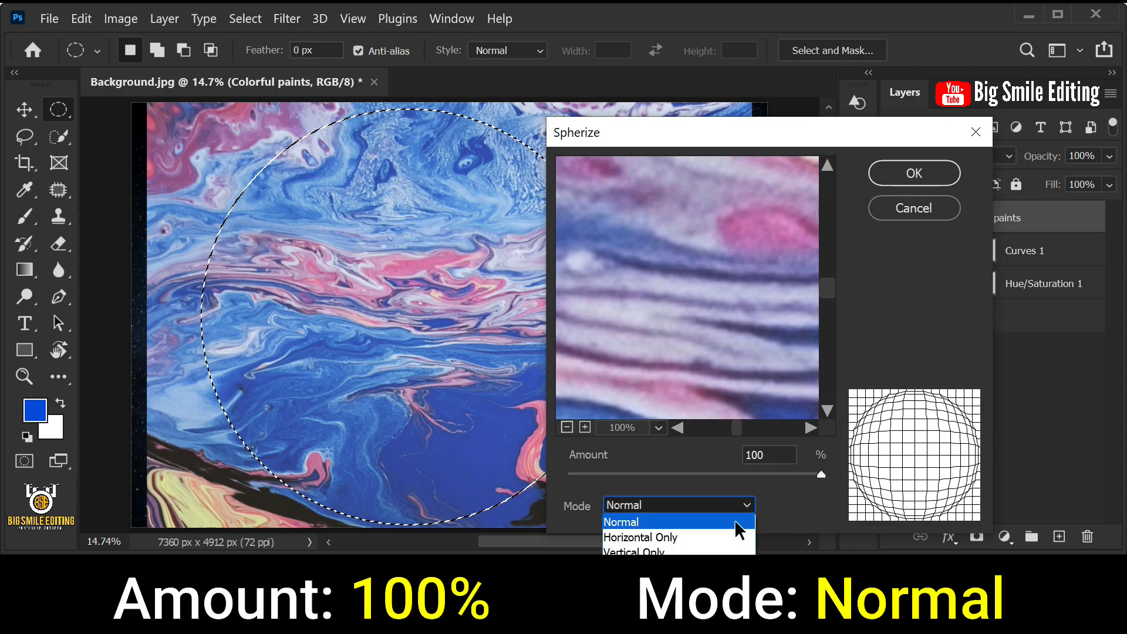
pyautogui.click(734, 520)
pyautogui.click(907, 175)
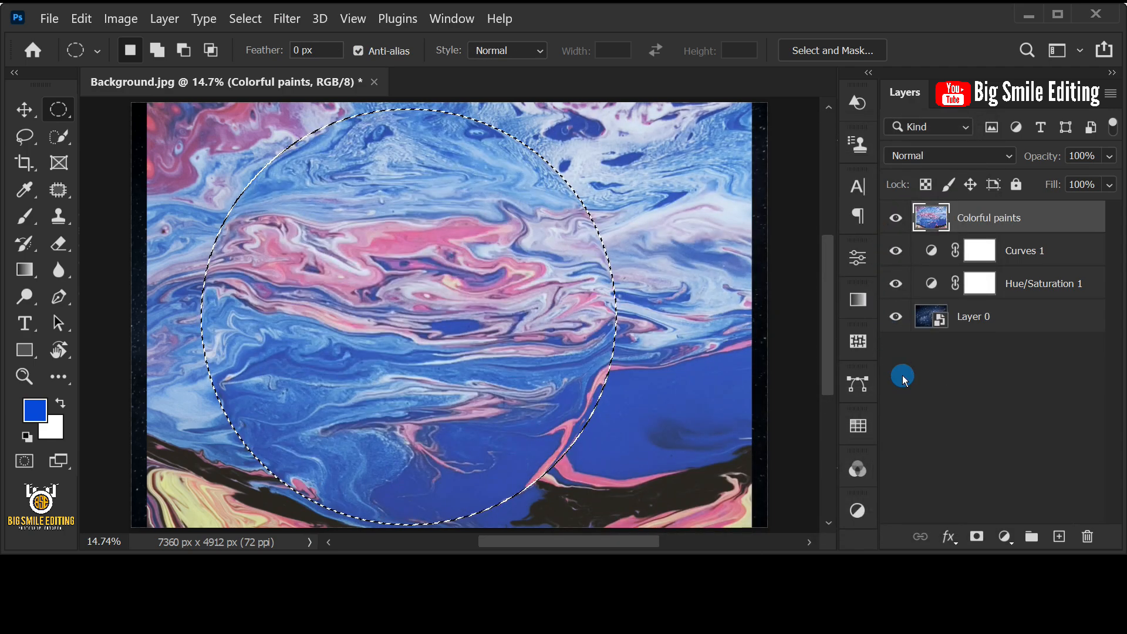
# - Mask the Colorful paints layer to the circular selection and convert the layer for smart filters
pyautogui.click(976, 537)
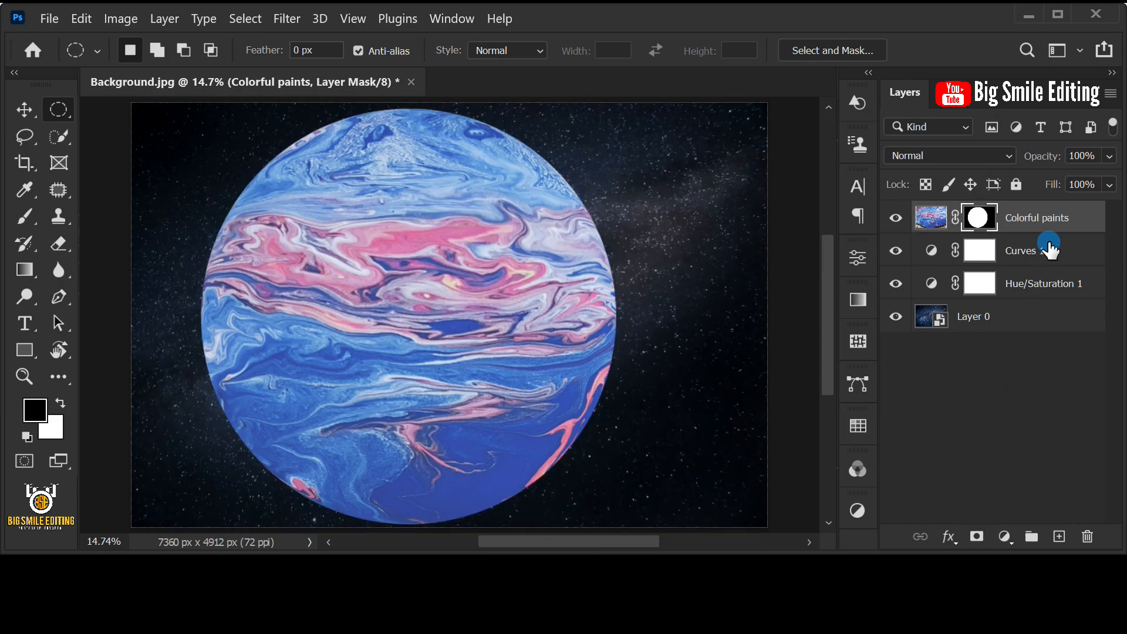
pyautogui.click(1050, 218)
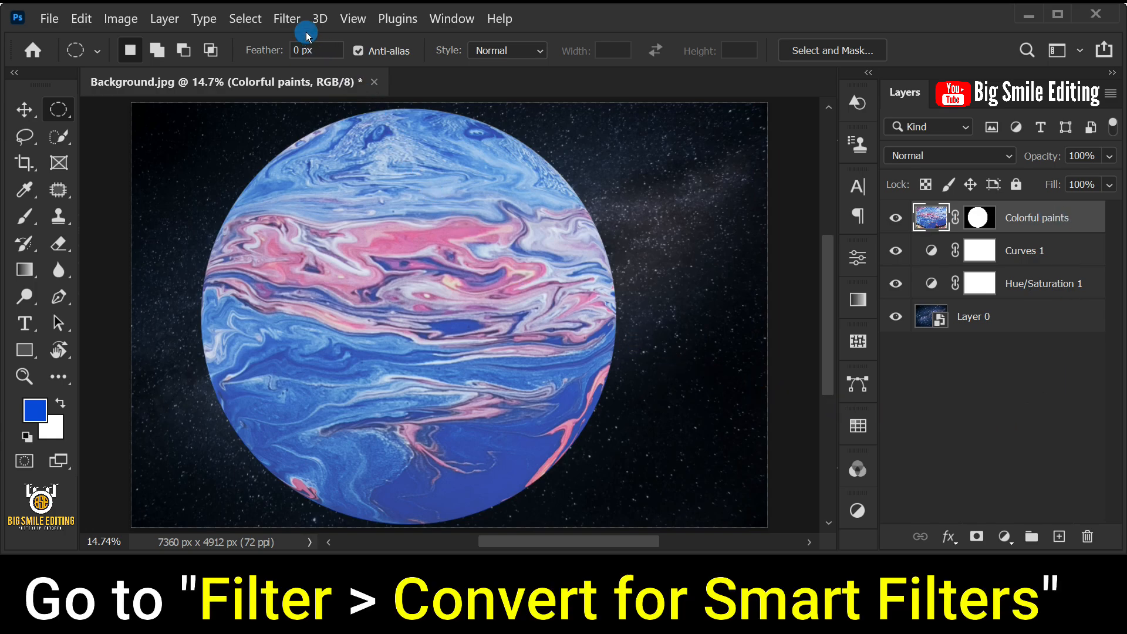
pyautogui.click(288, 19)
pyautogui.click(436, 65)
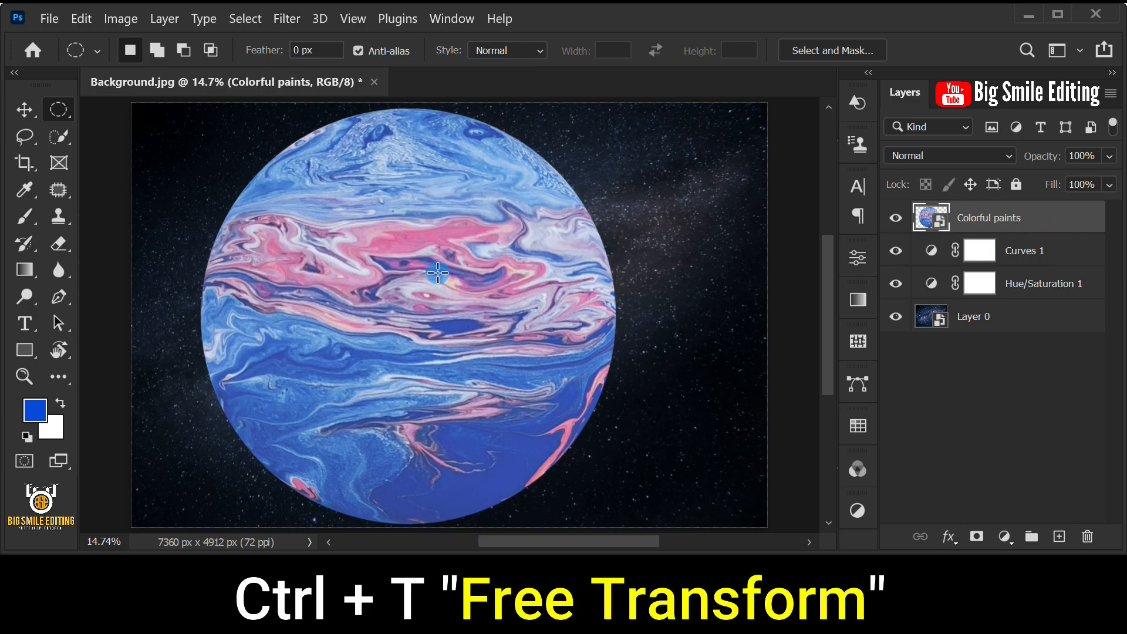
# - Scale the paint planet down to about 60% with Free Transform and center it on the canvas
pyautogui.hotkey('ctrl', 't')
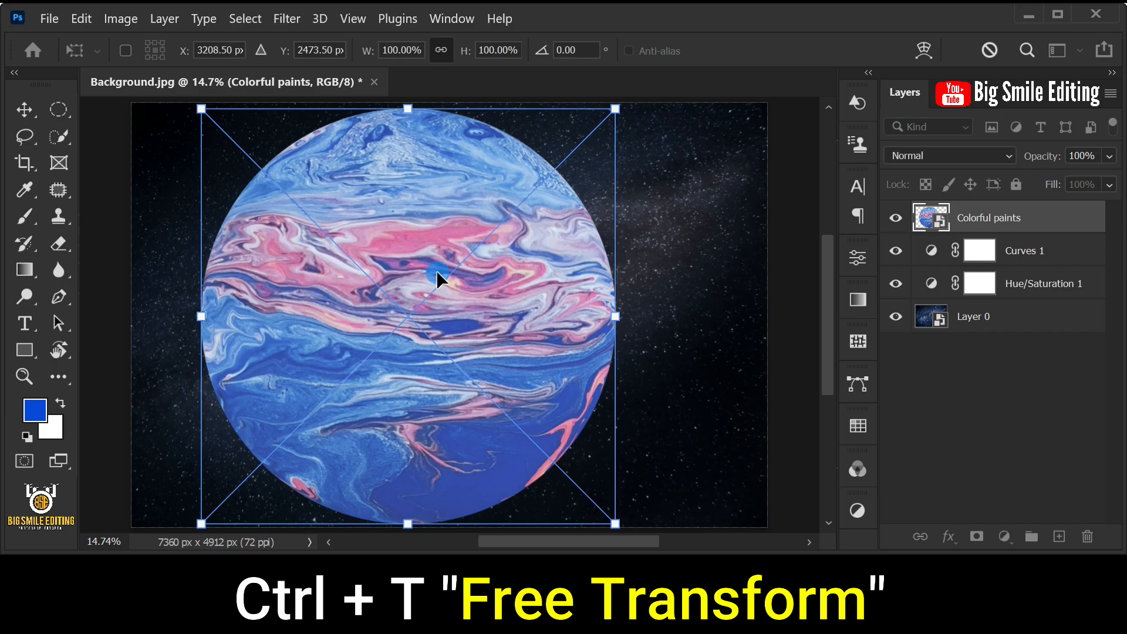
pyautogui.moveTo(408, 111); pyautogui.dragTo(418, 269)
pyautogui.moveTo(433, 374); pyautogui.dragTo(463, 311)
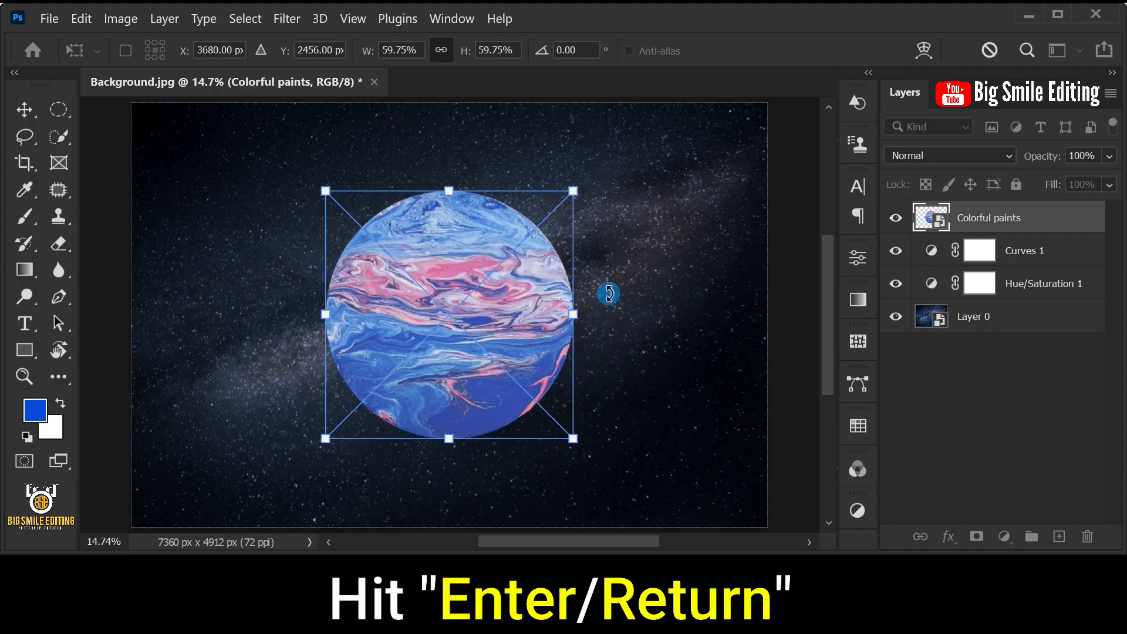
pyautogui.press('Return')
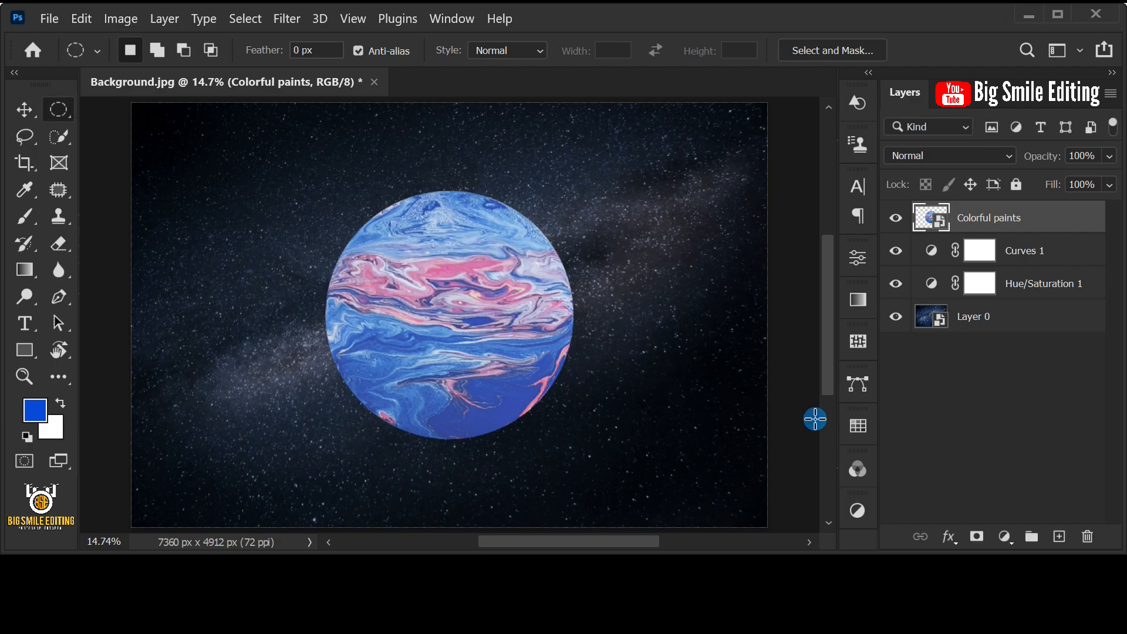
# - Add a Levels adjustment layer above the planet and clip it to the Colorful paints layer
pyautogui.click(1004, 537)
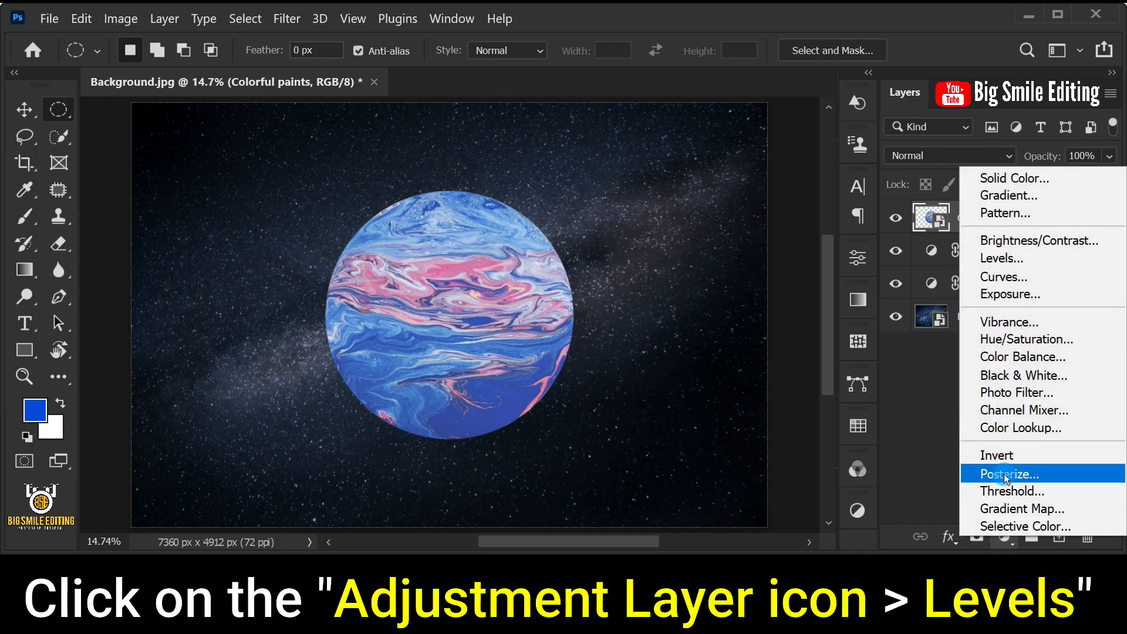
pyautogui.click(998, 262)
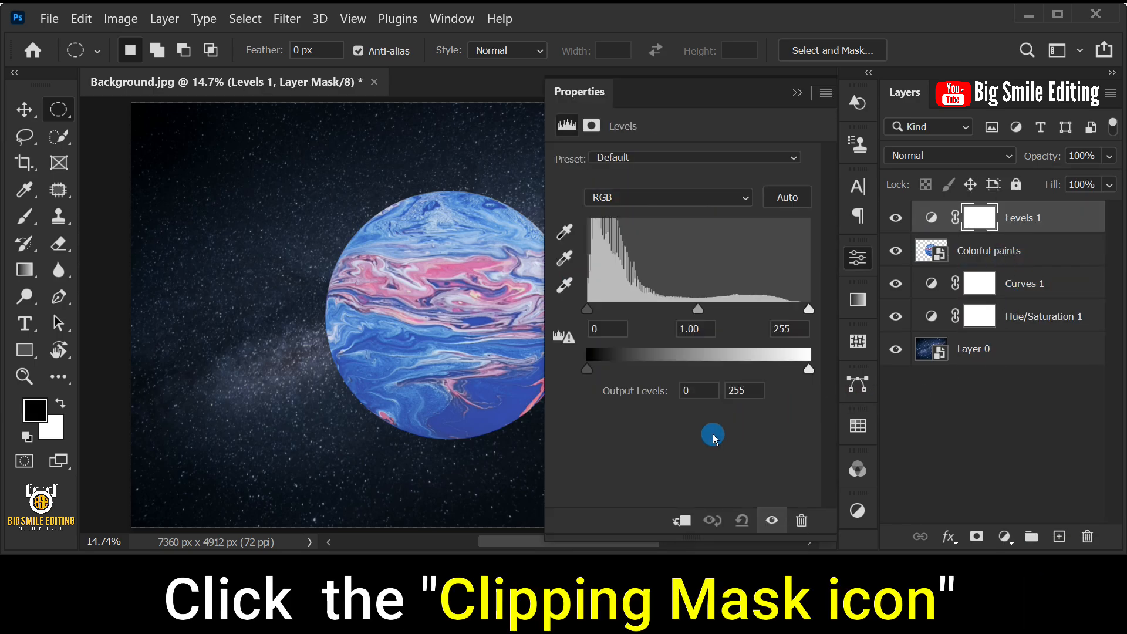
pyautogui.click(681, 521)
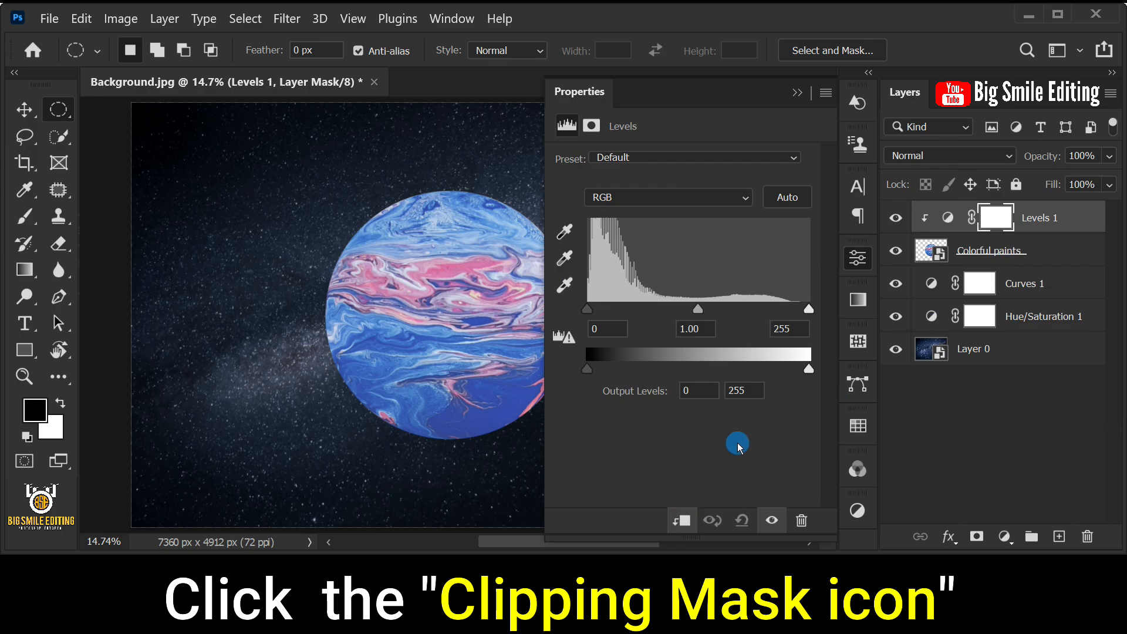
# - Darken the planet in Levels by setting the white output level to 35 and the midtone input to 0.35
pyautogui.moveTo(809, 368); pyautogui.dragTo(619, 369)
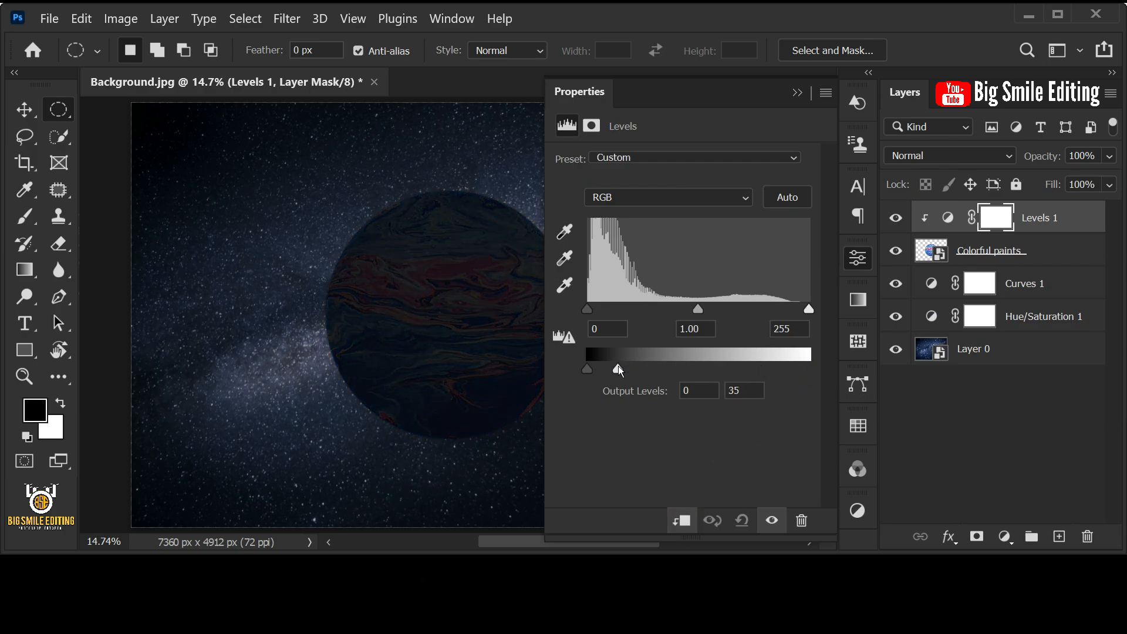
pyautogui.click(747, 393)
pyautogui.moveTo(697, 309); pyautogui.dragTo(762, 315)
pyautogui.click(711, 325)
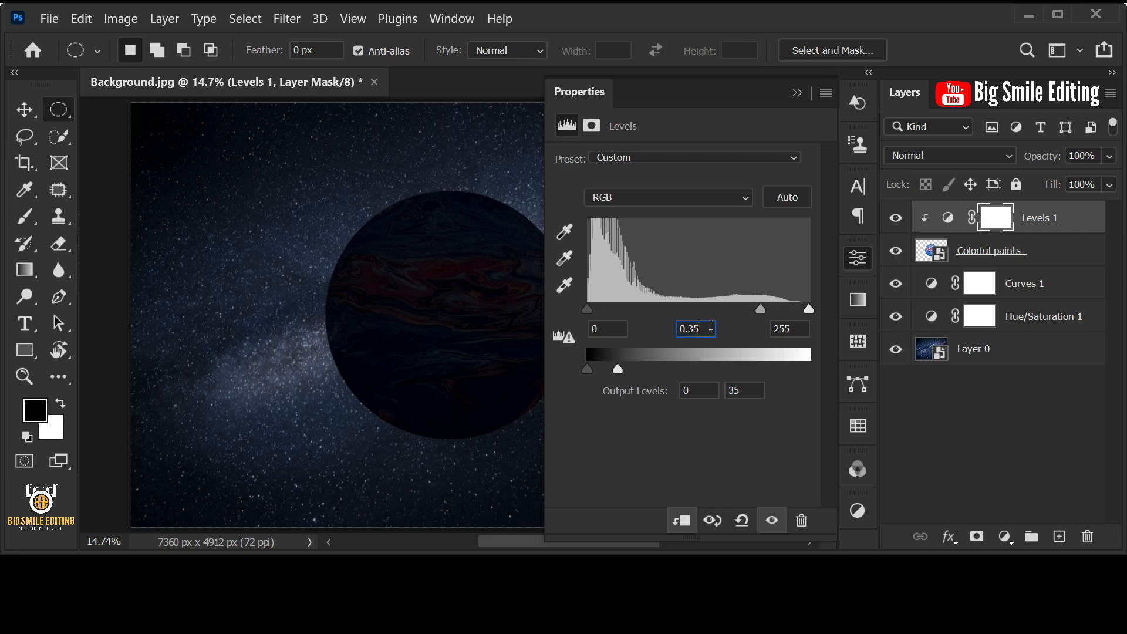
# - Close the Levels properties and set the foreground color to black (000000)
pyautogui.click(797, 94)
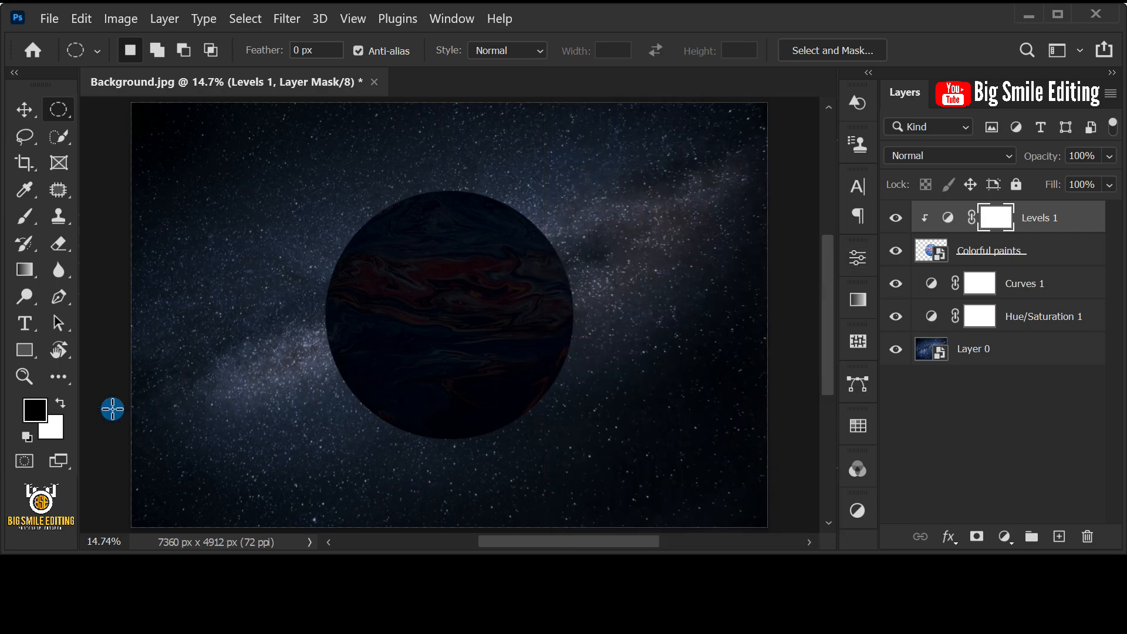
pyautogui.click(35, 410)
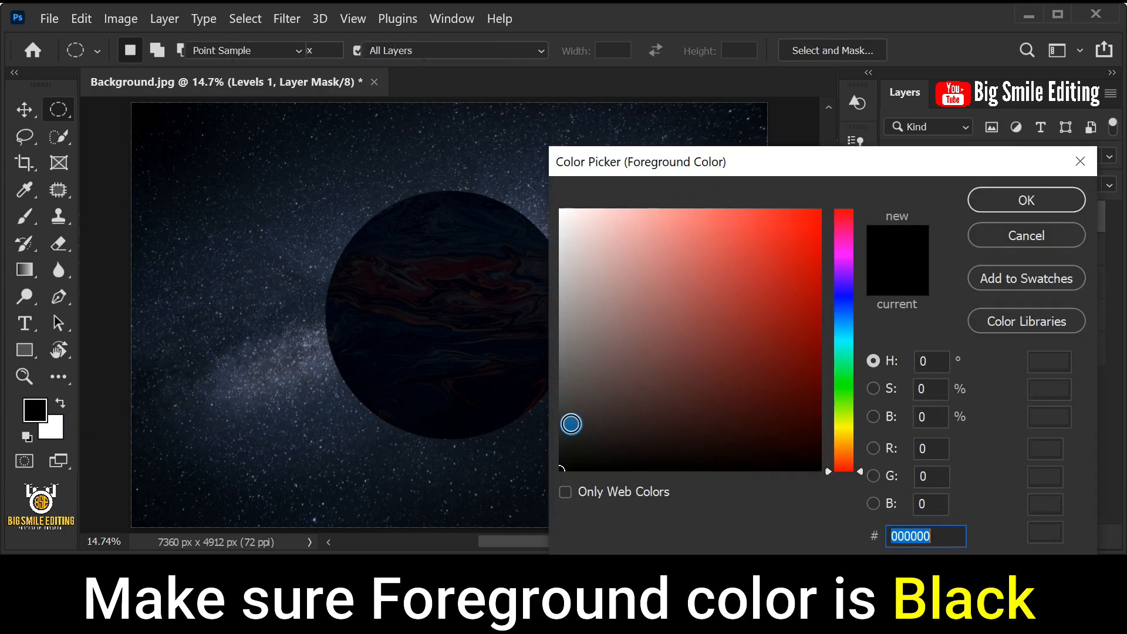
pyautogui.moveTo(638, 399); pyautogui.dragTo(539, 484)
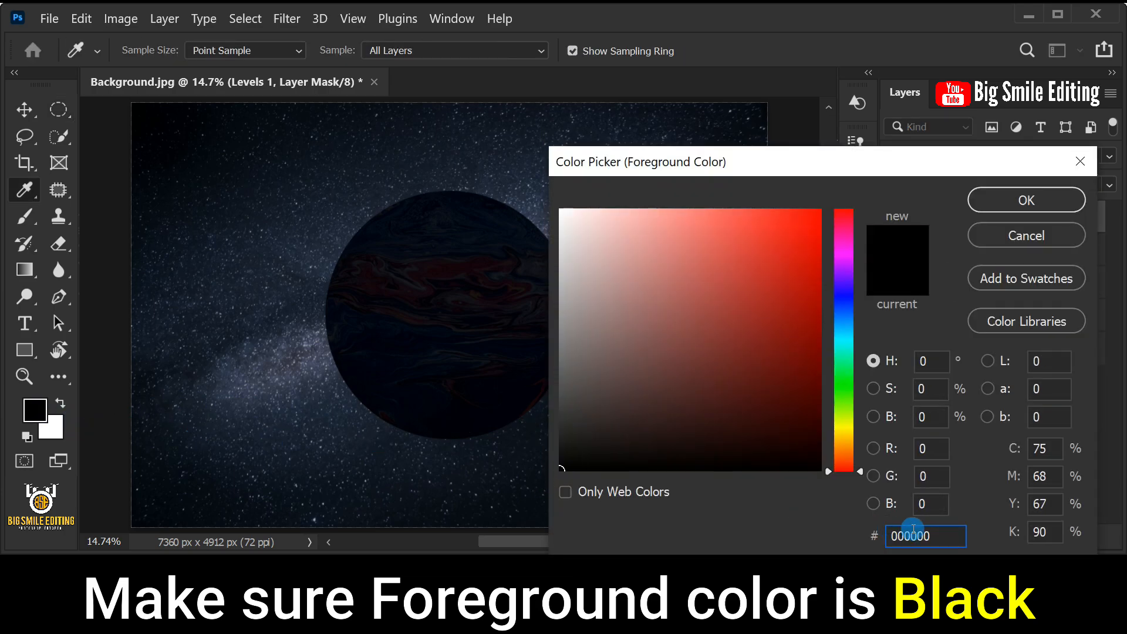
pyautogui.click(946, 535)
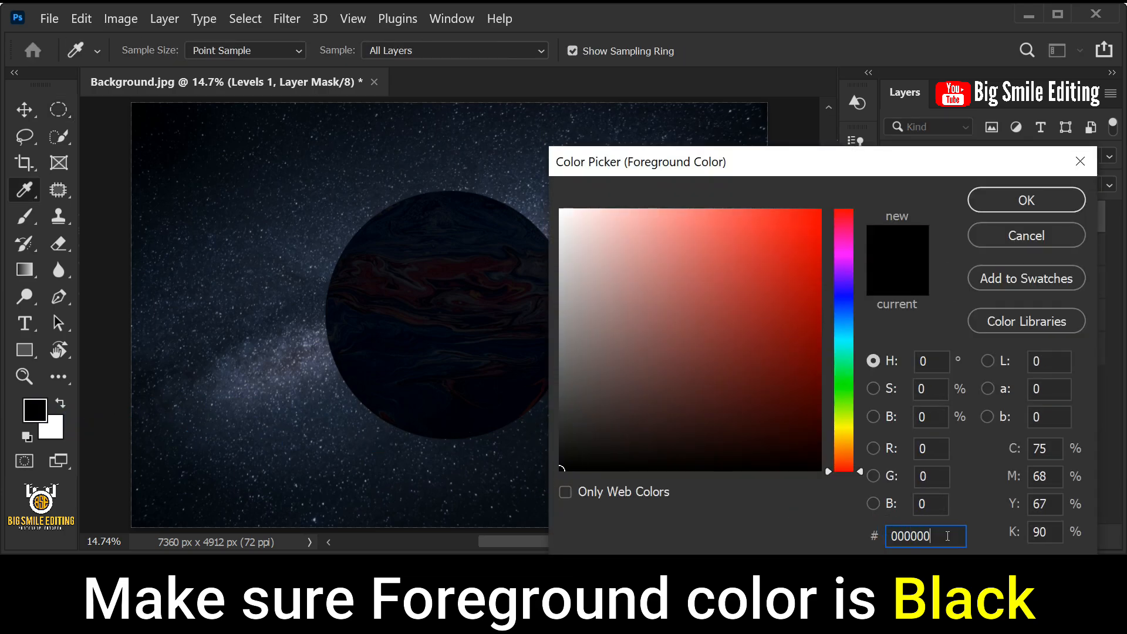
pyautogui.click(990, 200)
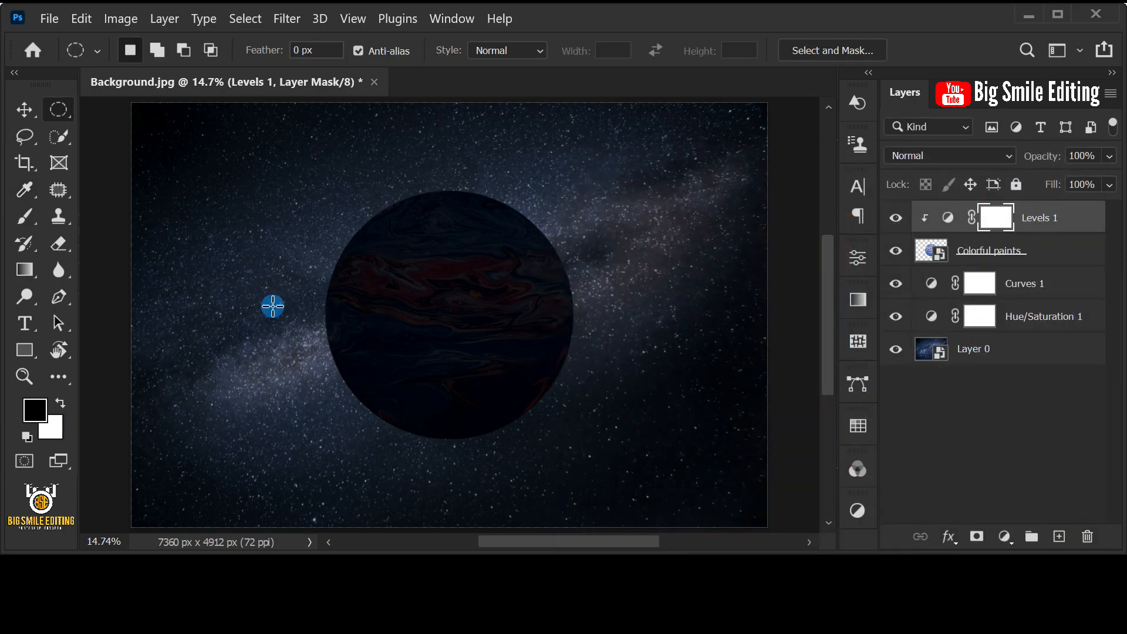
# - Choose the Brush Tool with opacity at 100% and set its flow to 15%
pyautogui.click(30, 217)
pyautogui.click(32, 219)
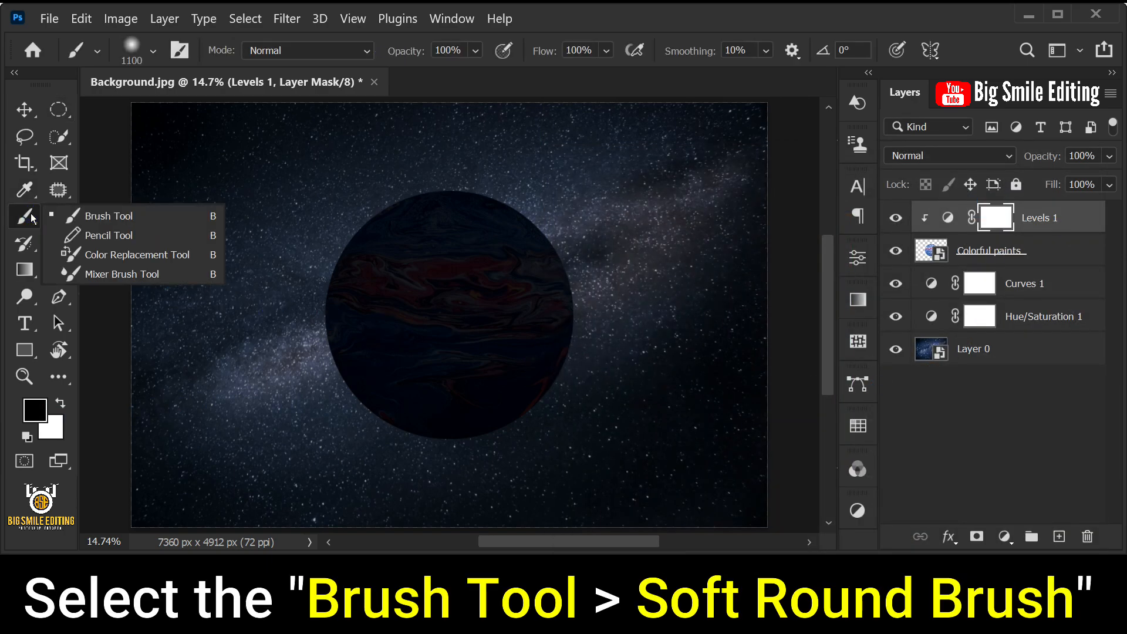
pyautogui.click(118, 215)
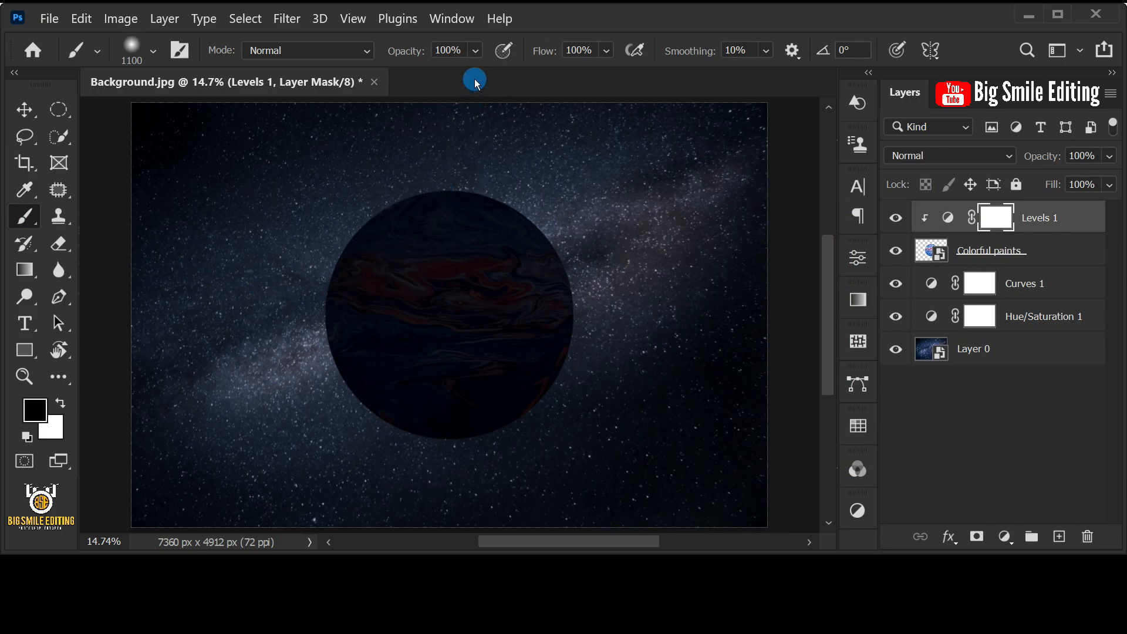
pyautogui.click(476, 50)
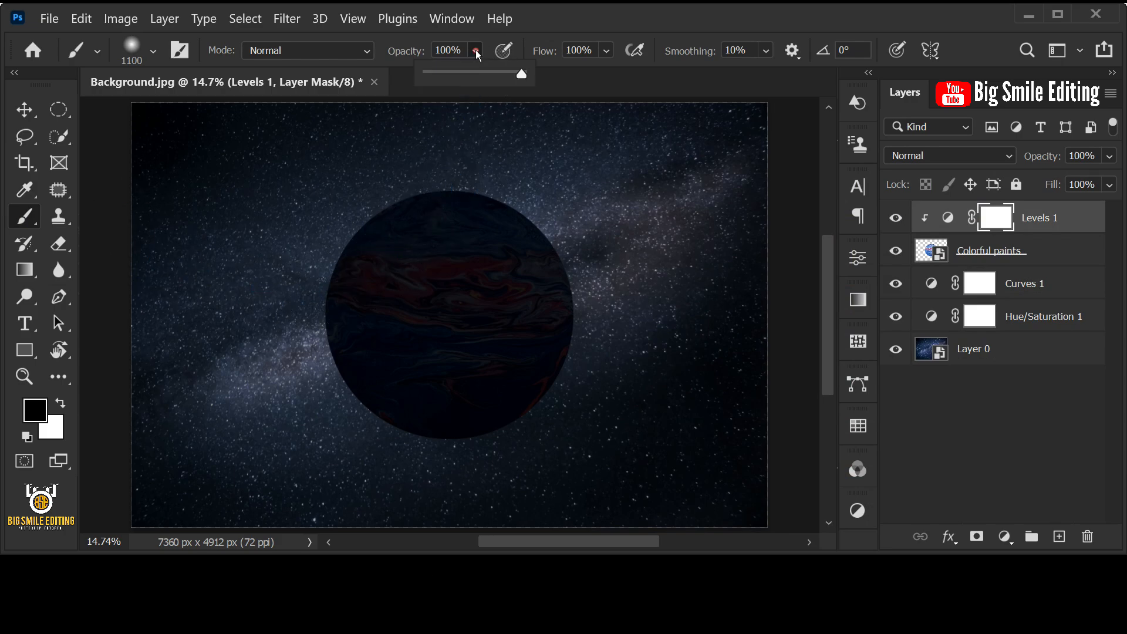
pyautogui.click(578, 90)
pyautogui.click(604, 50)
pyautogui.moveTo(653, 74); pyautogui.dragTo(644, 75)
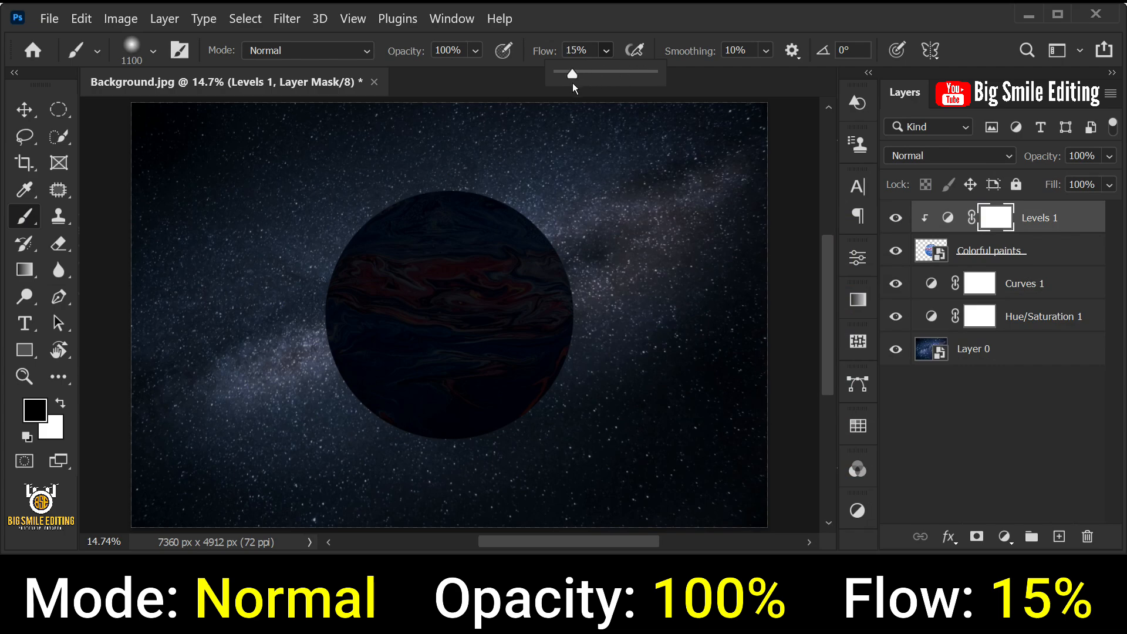
pyautogui.click(688, 83)
pyautogui.click(665, 145)
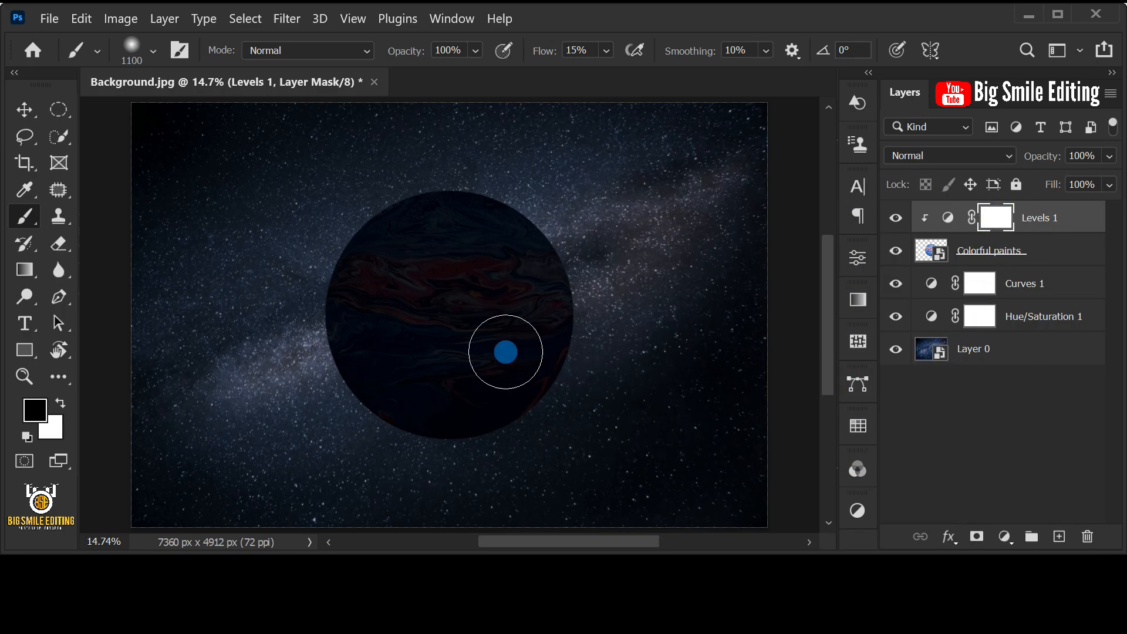
# - Enlarge the brush to 1400 px and paint black on the Levels 1 mask along the planet's left side to reveal a lit area
pyautogui.press(']')
pyautogui.press(']')
pyautogui.press(']')
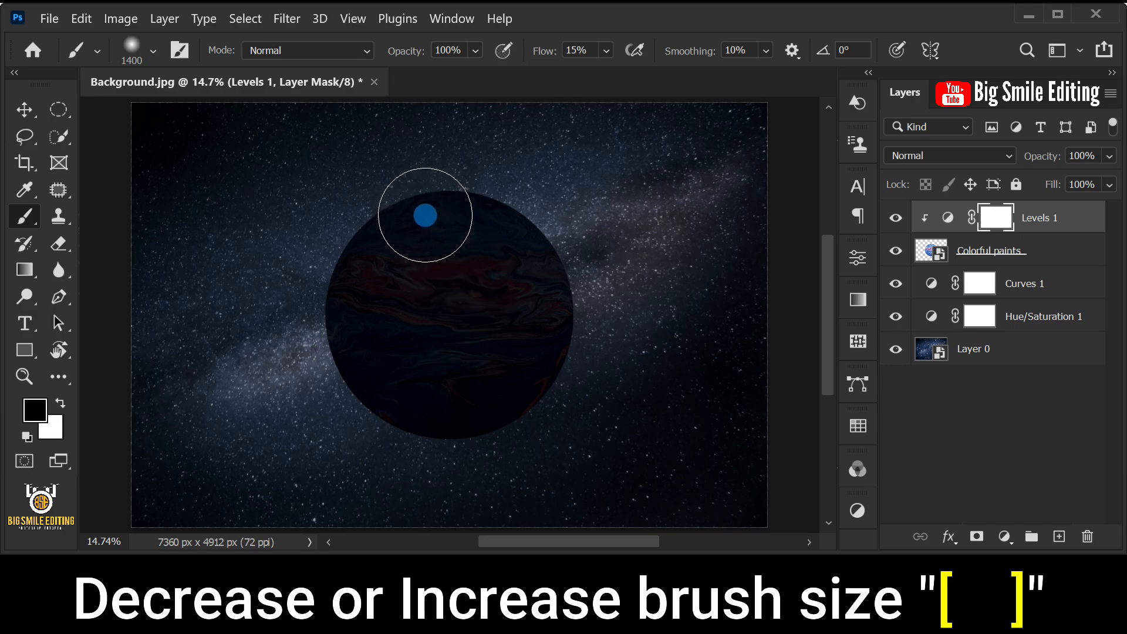
pyautogui.moveTo(425, 215)
pyautogui.mouseDown()
pyautogui.moveTo(354, 256)
pyautogui.moveTo(404, 460)
pyautogui.moveTo(448, 171)
pyautogui.moveTo(312, 417)
pyautogui.mouseUp()
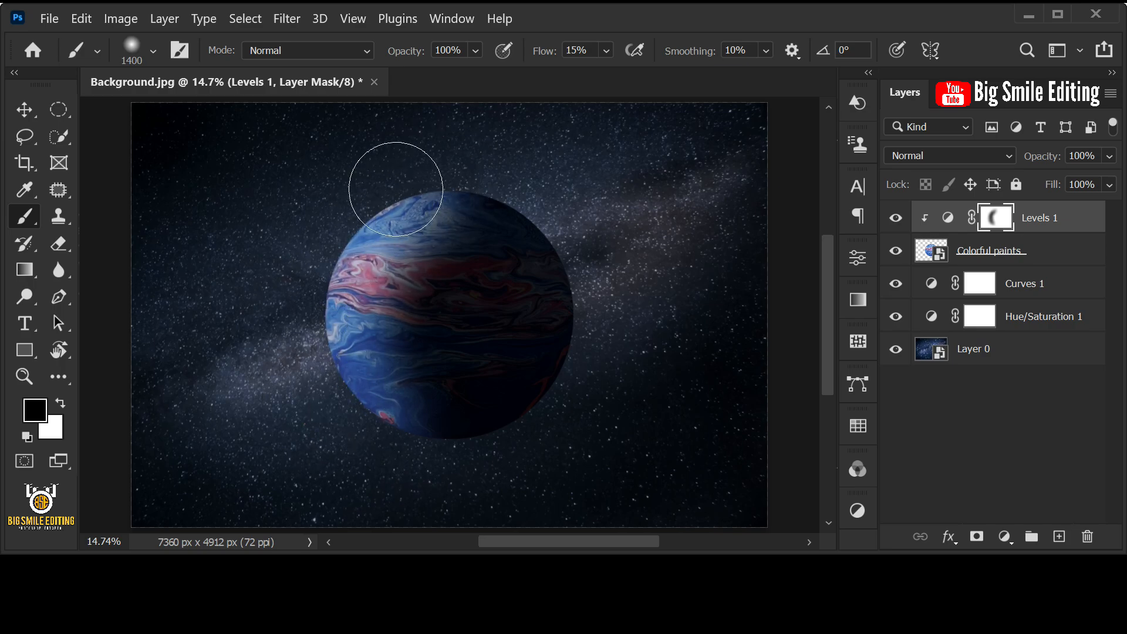
pyautogui.moveTo(395, 189)
pyautogui.mouseDown()
pyautogui.moveTo(322, 325)
pyautogui.moveTo(315, 354)
pyautogui.moveTo(330, 376)
pyautogui.moveTo(325, 268)
pyautogui.moveTo(322, 393)
pyautogui.moveTo(308, 375)
pyautogui.moveTo(324, 388)
pyautogui.moveTo(321, 285)
pyautogui.moveTo(399, 255)
pyautogui.moveTo(387, 449)
pyautogui.moveTo(373, 344)
pyautogui.moveTo(420, 465)
pyautogui.mouseUp()
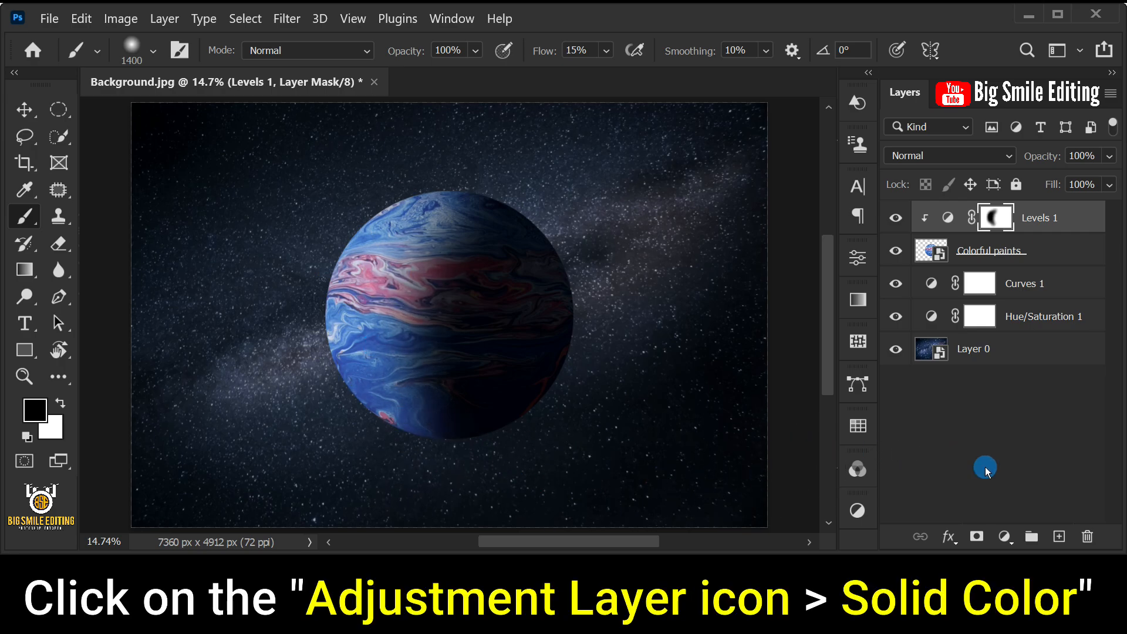
# - Add a Solid Color fill layer in dark gold 9b7a01 above the Levels 1 layer
pyautogui.click(1006, 536)
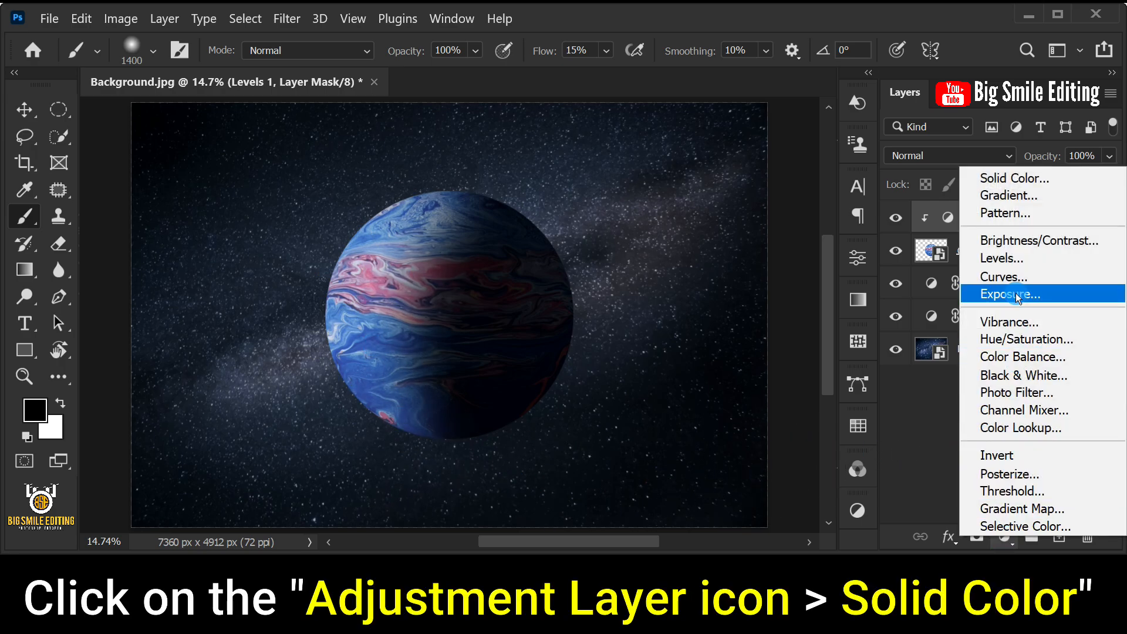
pyautogui.click(1002, 177)
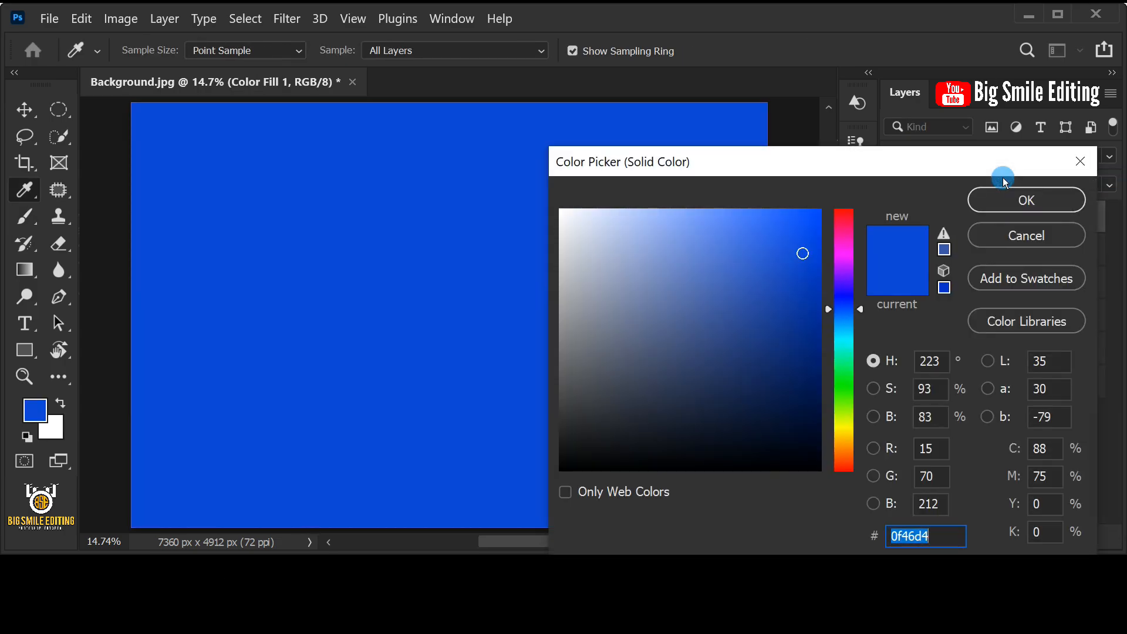
pyautogui.moveTo(838, 401)
pyautogui.mouseDown()
pyautogui.moveTo(841, 377)
pyautogui.moveTo(845, 417)
pyautogui.mouseUp()
pyautogui.moveTo(801, 322)
pyautogui.mouseDown()
pyautogui.moveTo(789, 296)
pyautogui.moveTo(756, 287)
pyautogui.mouseUp()
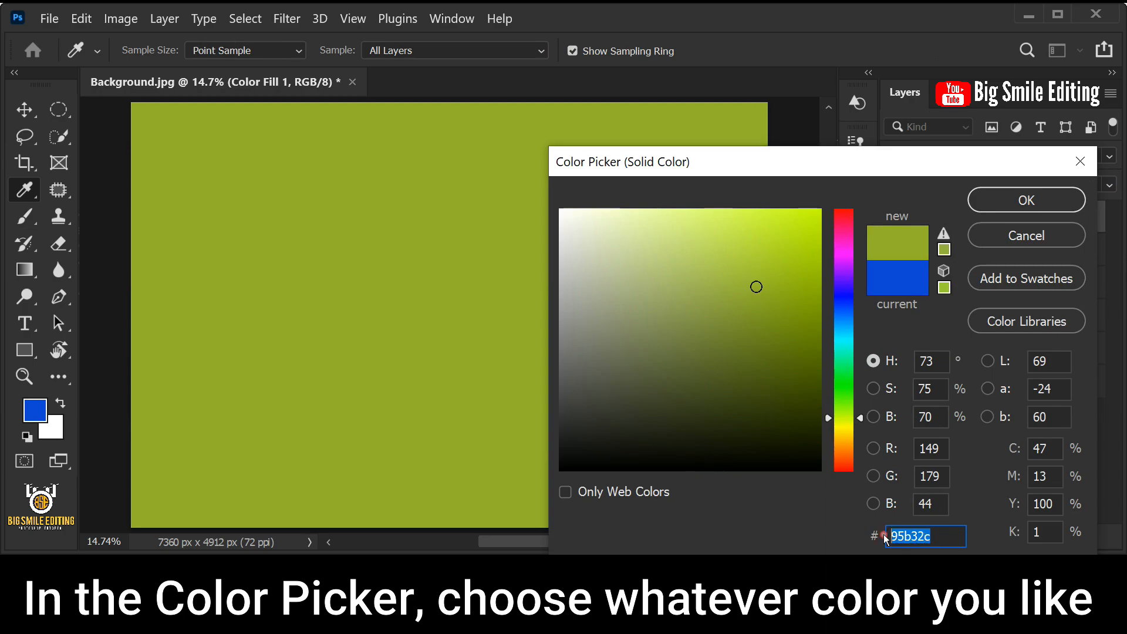
pyautogui.write('9b7')
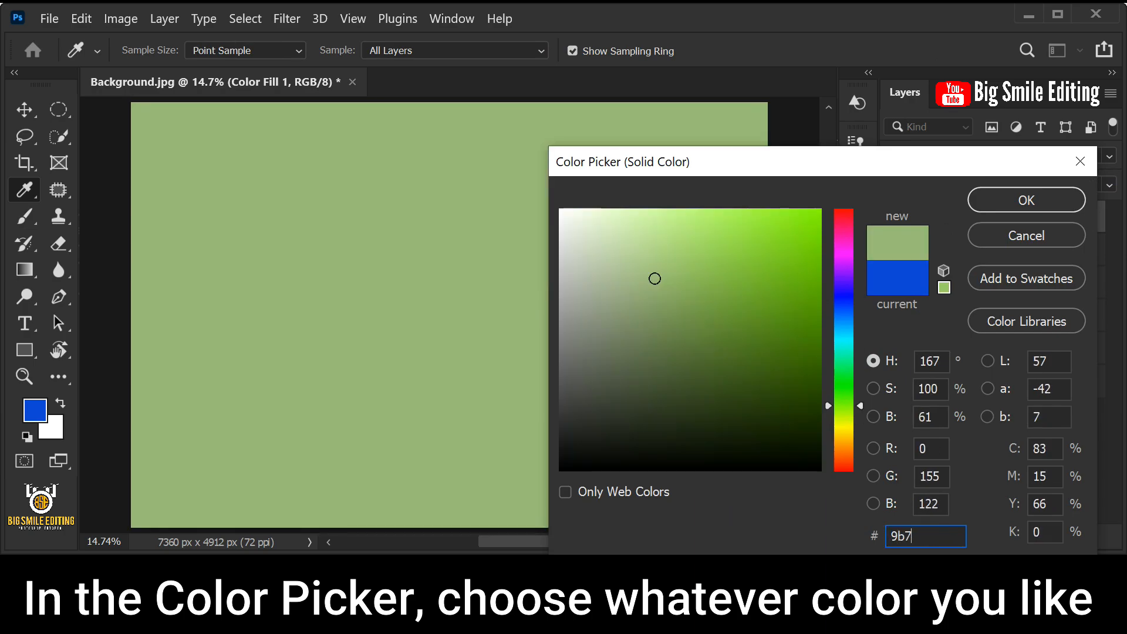
pyautogui.write('a01')
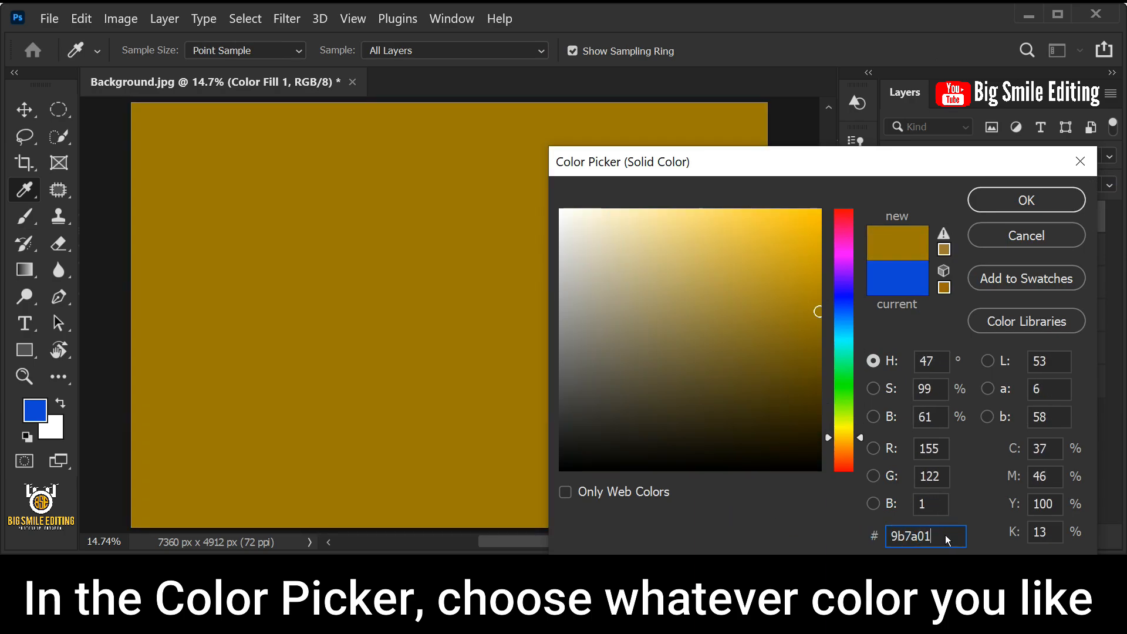
pyautogui.click(1028, 201)
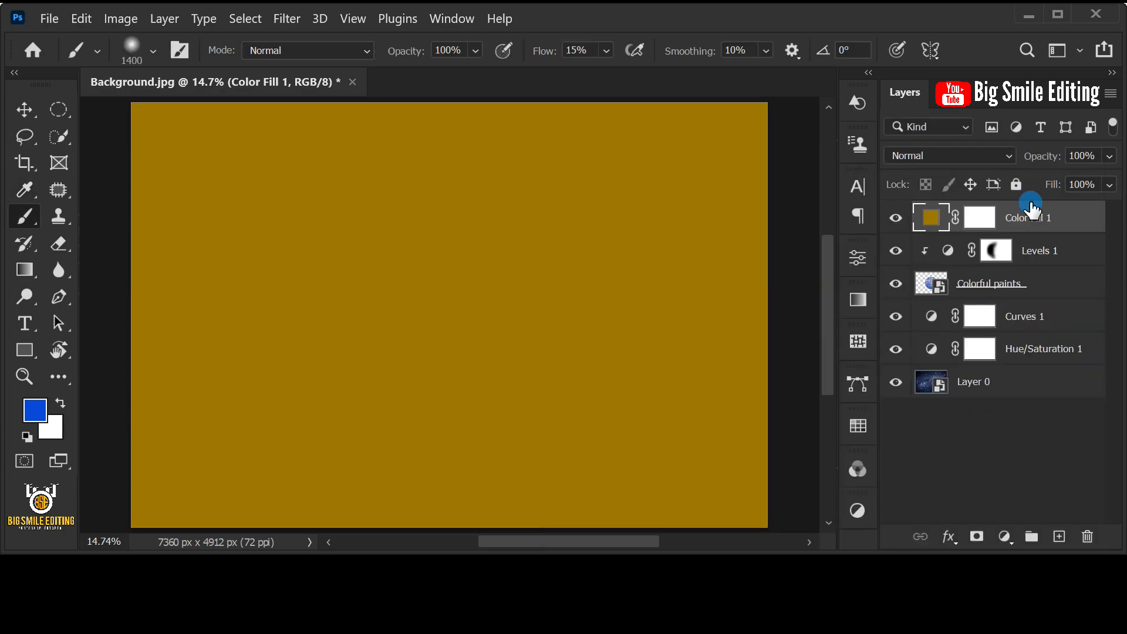
# - Set the Color Fill 1 layer's blend mode to Screen and invert its mask to black
pyautogui.click(1008, 156)
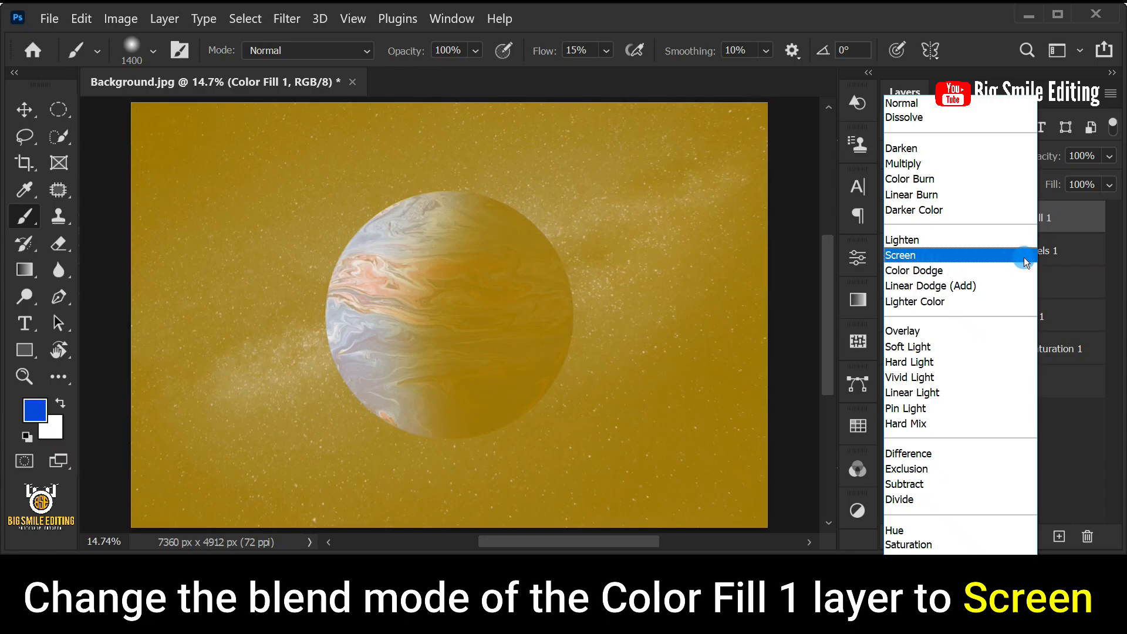
pyautogui.click(1023, 257)
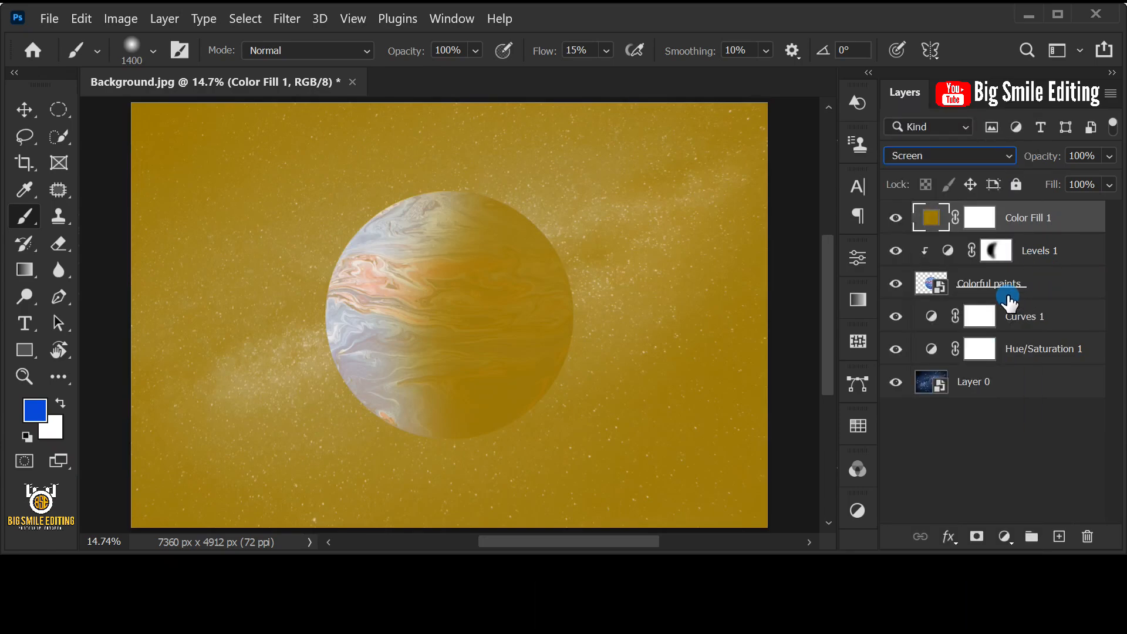
pyautogui.click(979, 217)
pyautogui.press('d')
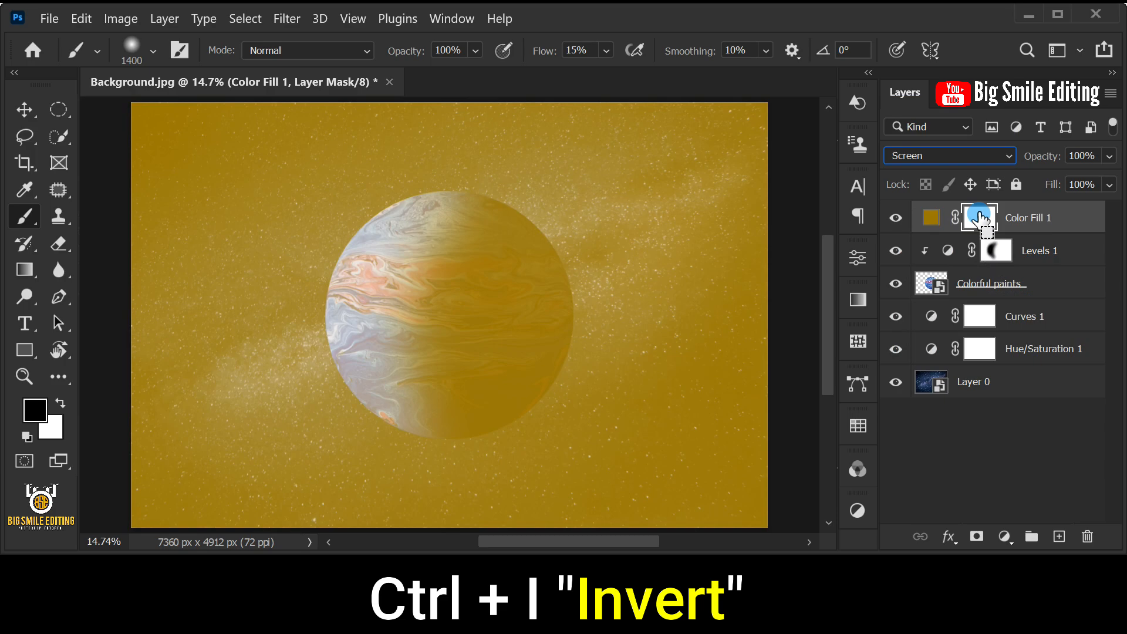
pyautogui.hotkey('ctrl', 'i')
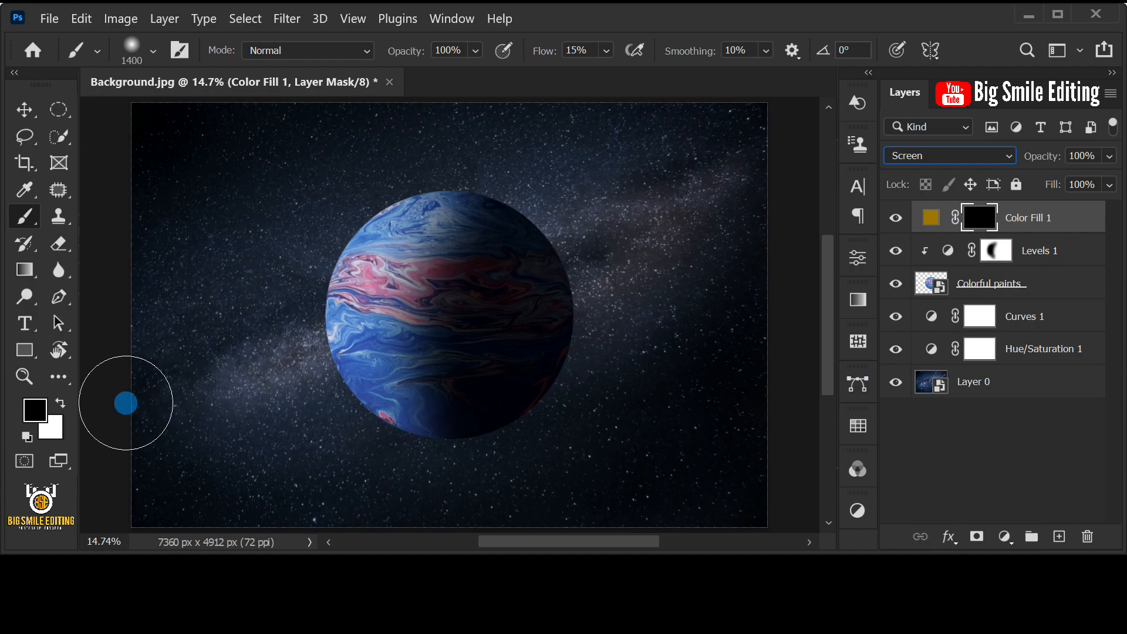
# - Swap the foreground and background colors so the foreground is white (ffffff)
pyautogui.click(61, 403)
pyautogui.click(35, 412)
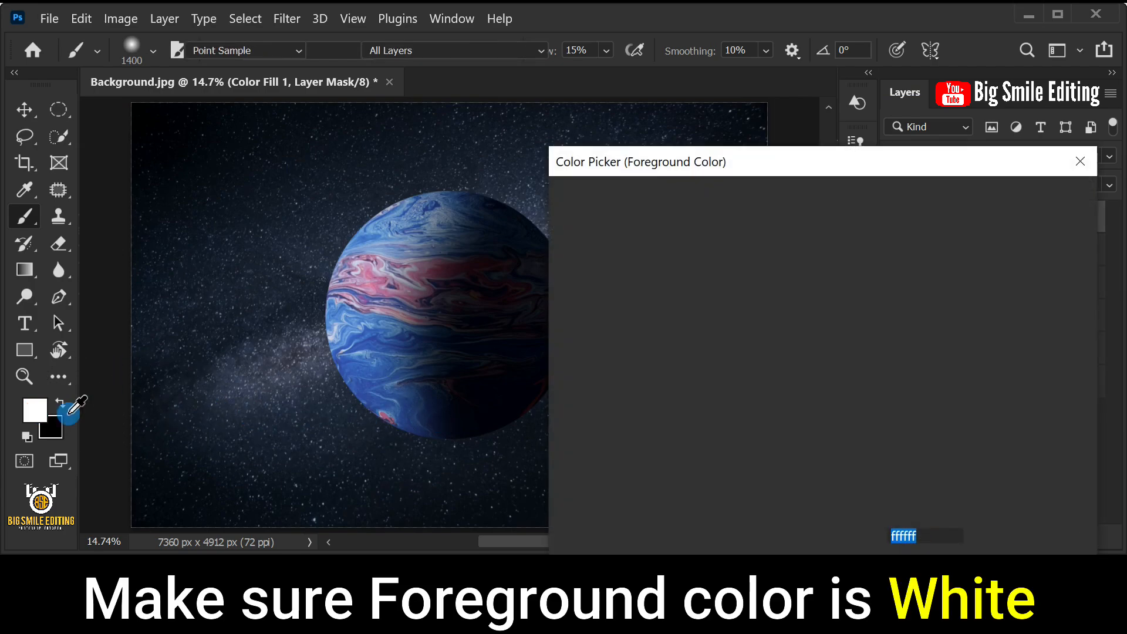
pyautogui.moveTo(656, 424); pyautogui.dragTo(542, 196)
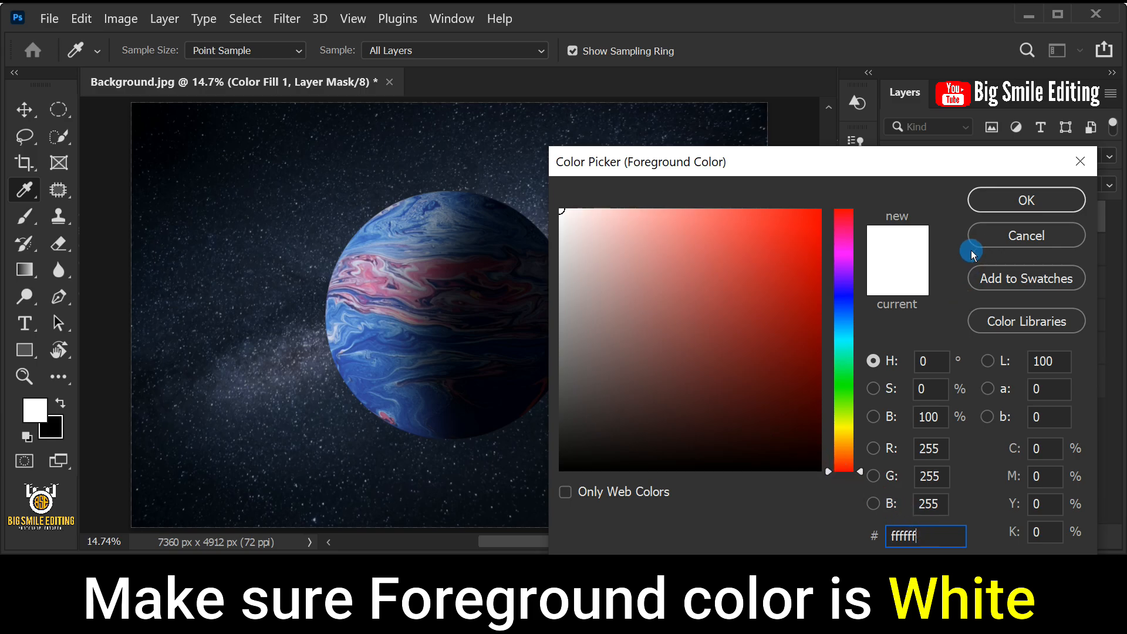
pyautogui.click(982, 203)
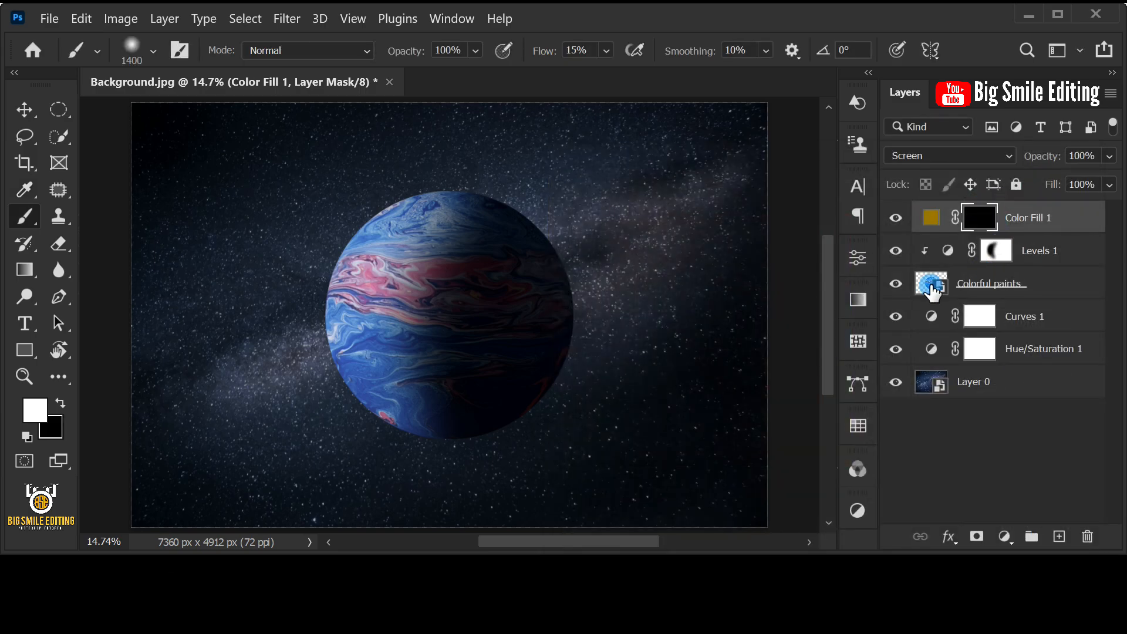
# - Choose the Soft Round brush, flatten its tip into a thin horizontal ellipse, and set its hardness to 85%
pyautogui.rightClick(34, 214)
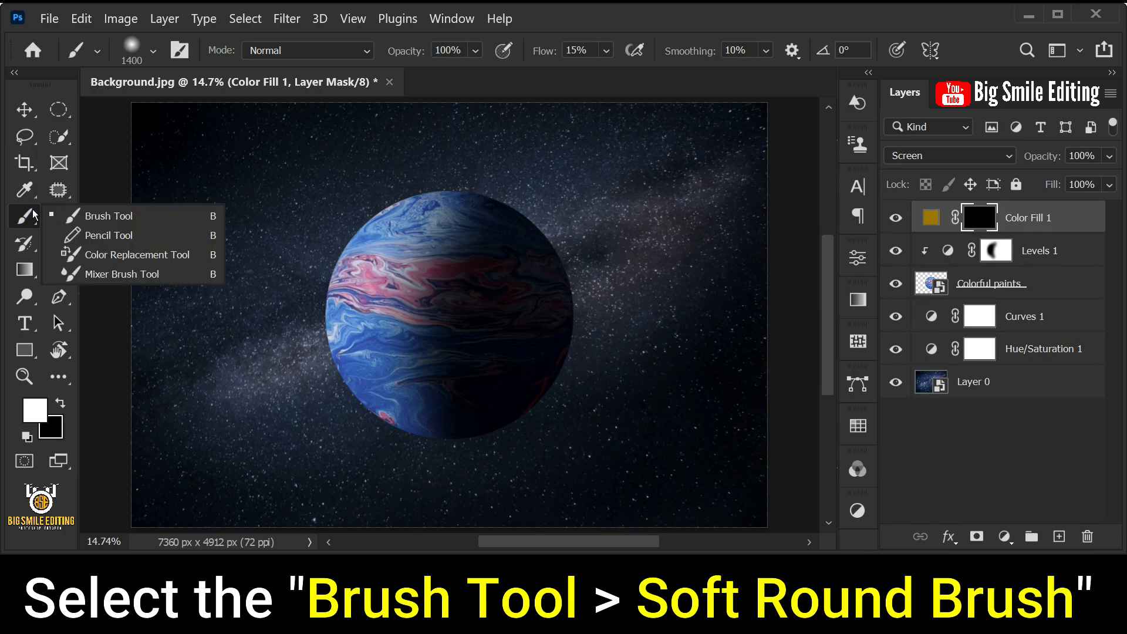
pyautogui.click(144, 216)
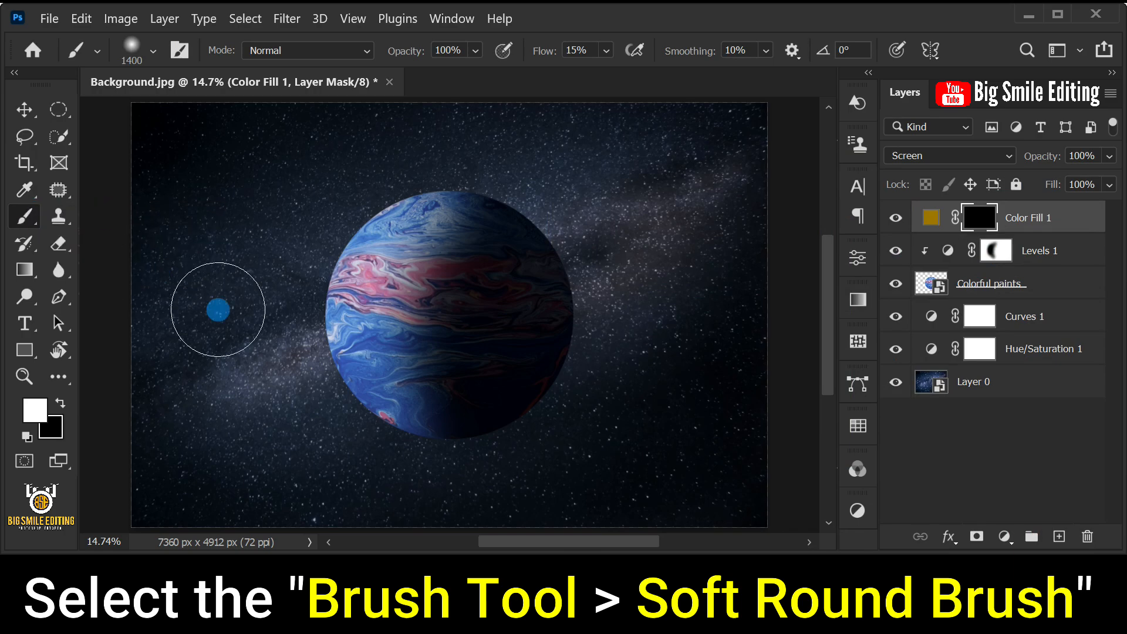
pyautogui.rightClick(402, 253)
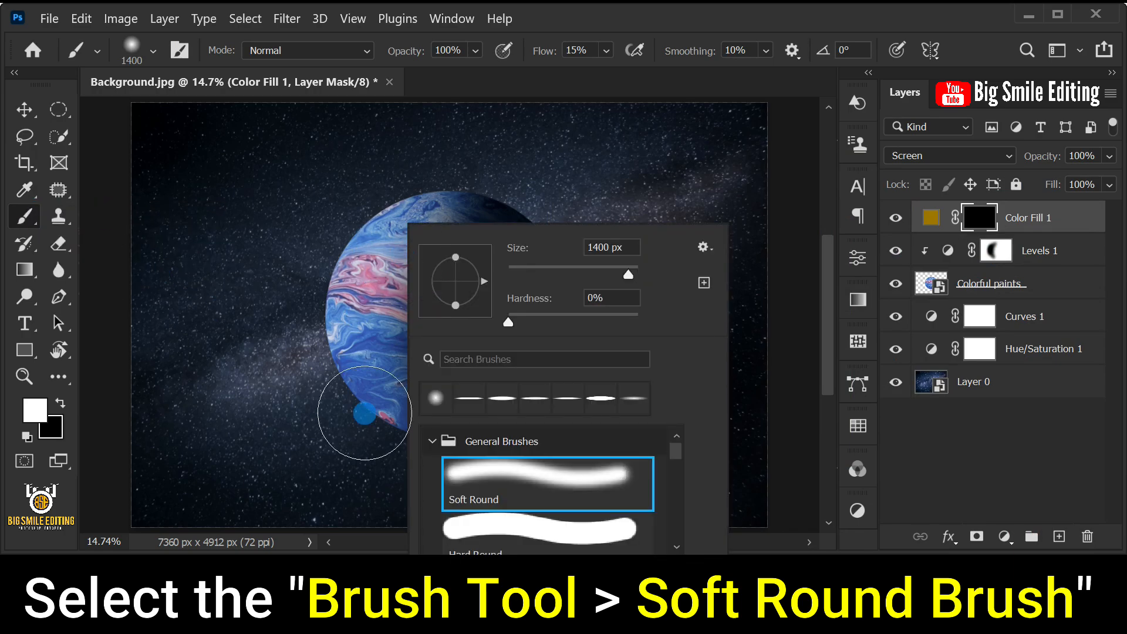
pyautogui.click(548, 488)
pyautogui.click(462, 315)
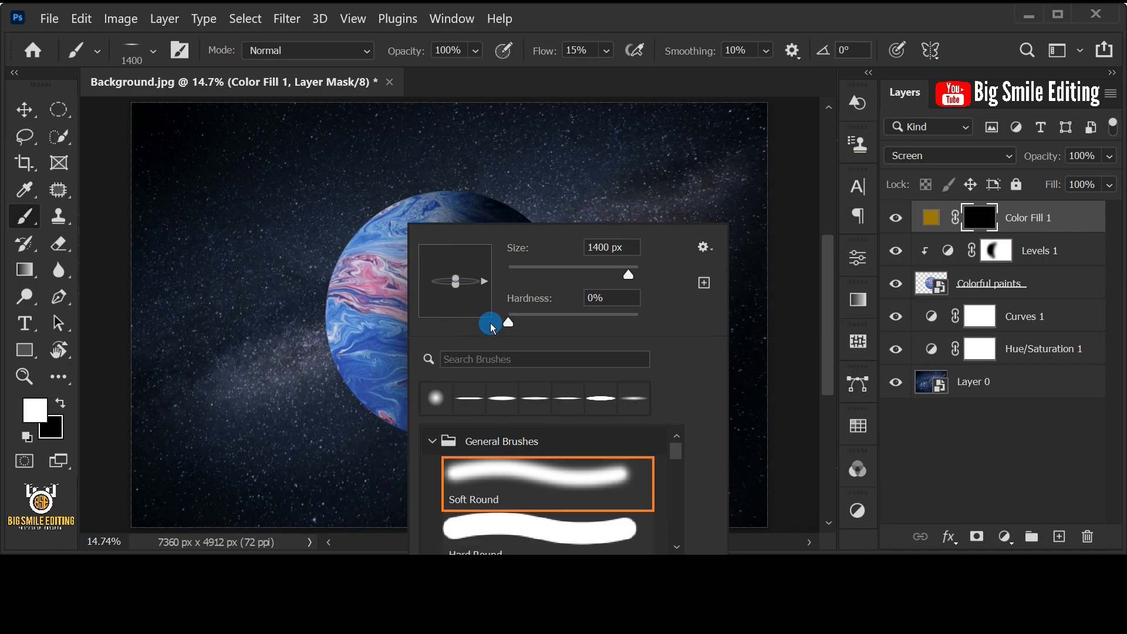
pyautogui.moveTo(491, 323); pyautogui.dragTo(524, 322)
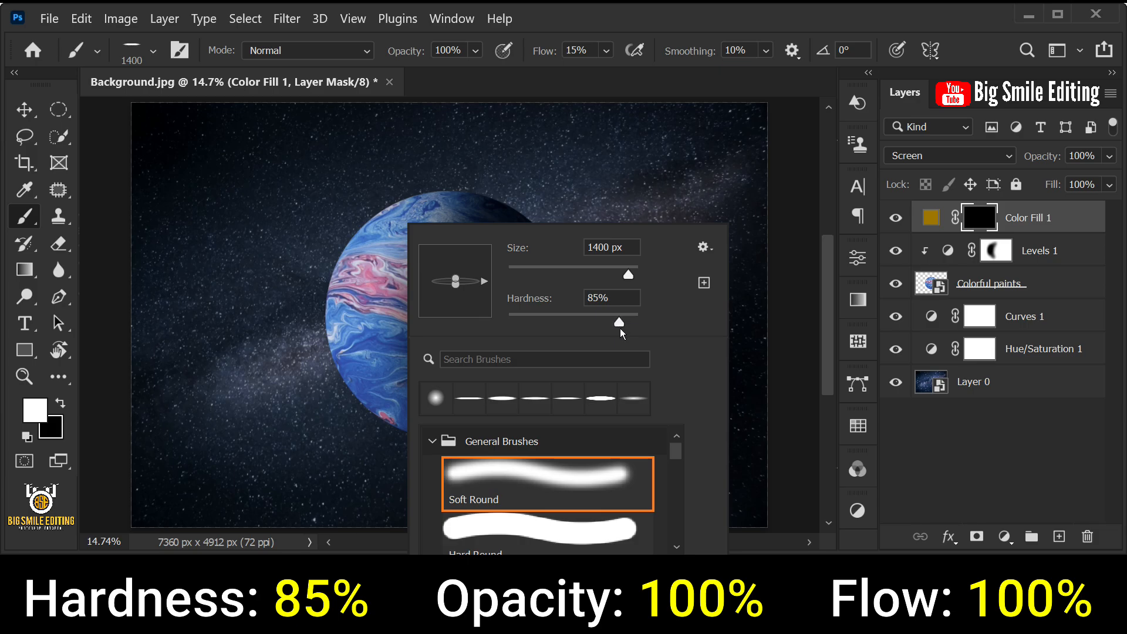
pyautogui.click(622, 296)
# - Set the brush's opacity and flow to 100%
pyautogui.click(476, 51)
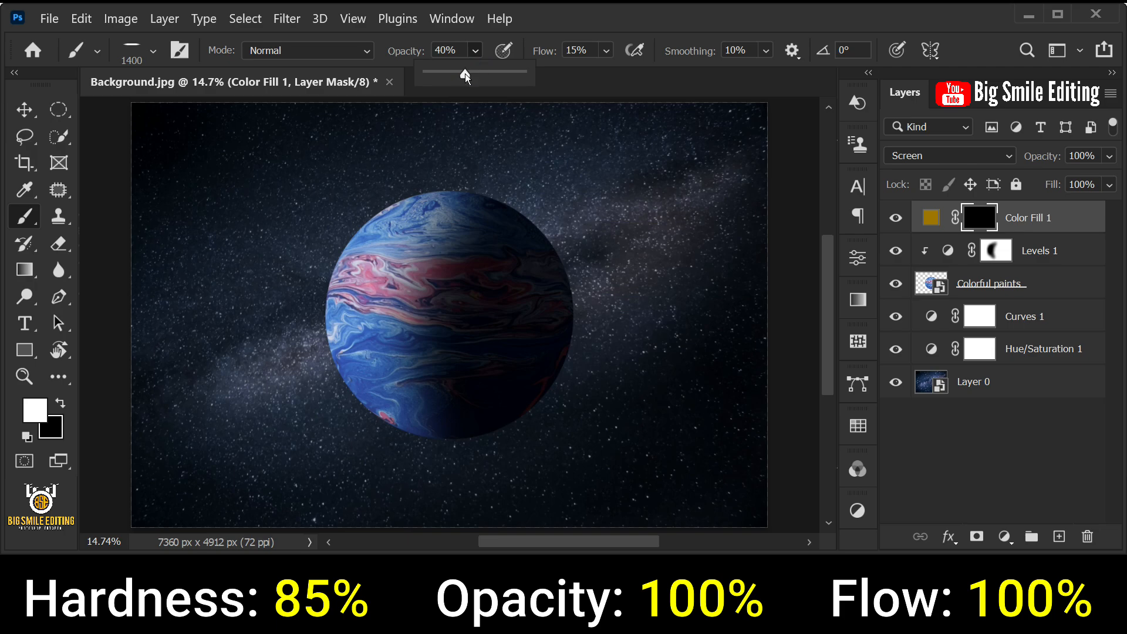
pyautogui.click(608, 50)
pyautogui.moveTo(614, 74); pyautogui.dragTo(742, 83)
# - Enlarge the flattened brush to 5000 px and stamp a white ellipse across the planet's middle on the Color Fill 1 mask
pyautogui.click(979, 217)
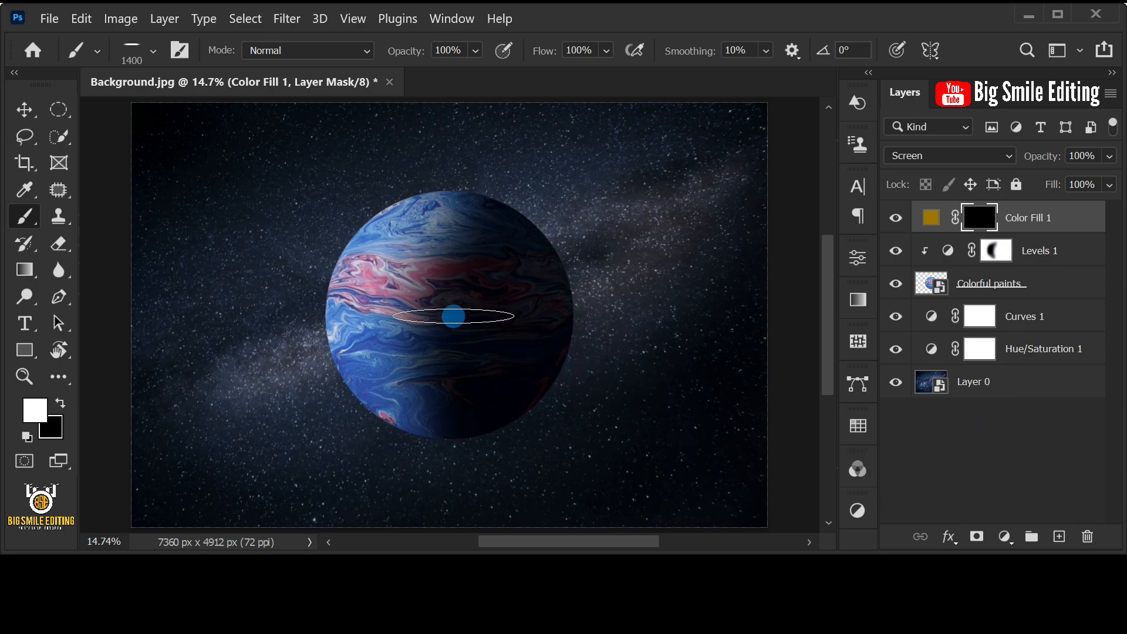
pyautogui.press(']')
pyautogui.press(']')
pyautogui.press(']')
pyautogui.press(']')
pyautogui.press(']')
pyautogui.press(']')
pyautogui.press(']')
pyautogui.press(']')
pyautogui.press(']')
pyautogui.press(']')
pyautogui.press(']')
pyautogui.press(']')
pyautogui.press(']')
pyautogui.press(']')
pyautogui.press(']')
pyautogui.press(']')
pyautogui.press(']')
pyautogui.press(']')
pyautogui.press(']')
pyautogui.press(']')
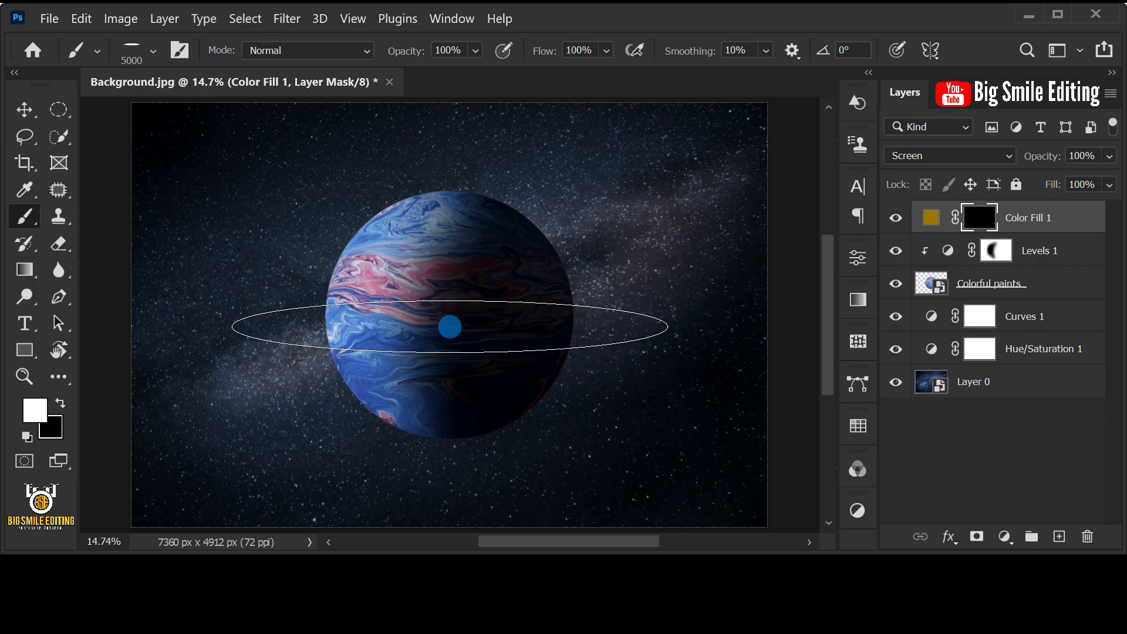
pyautogui.click(450, 327)
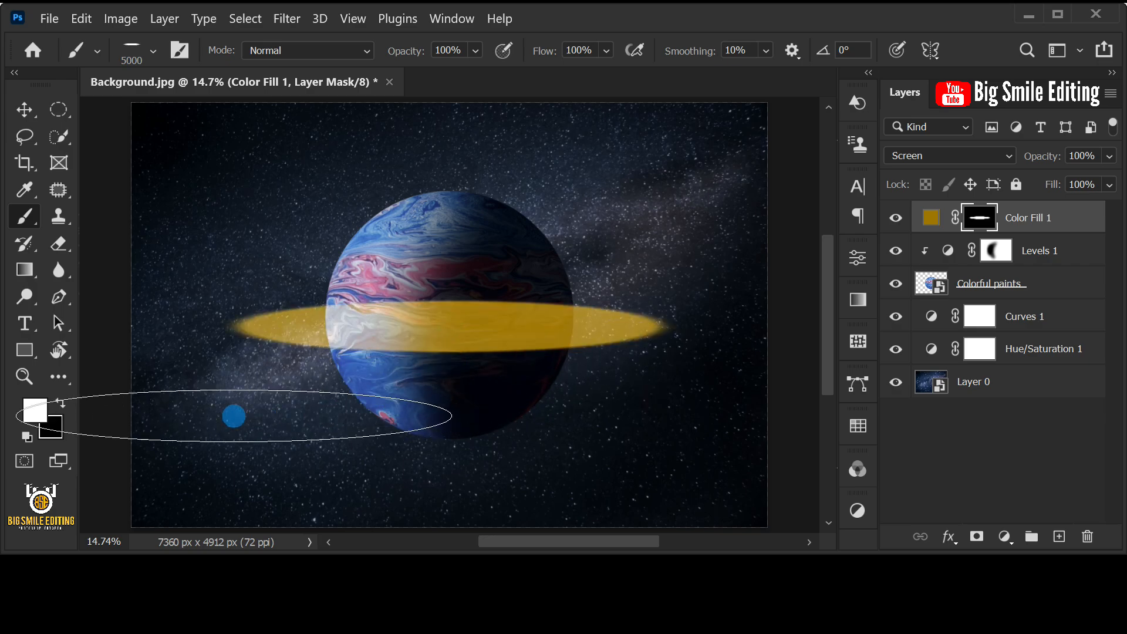
# - Swap the foreground and background colors so the foreground is black (000000)
pyautogui.click(62, 403)
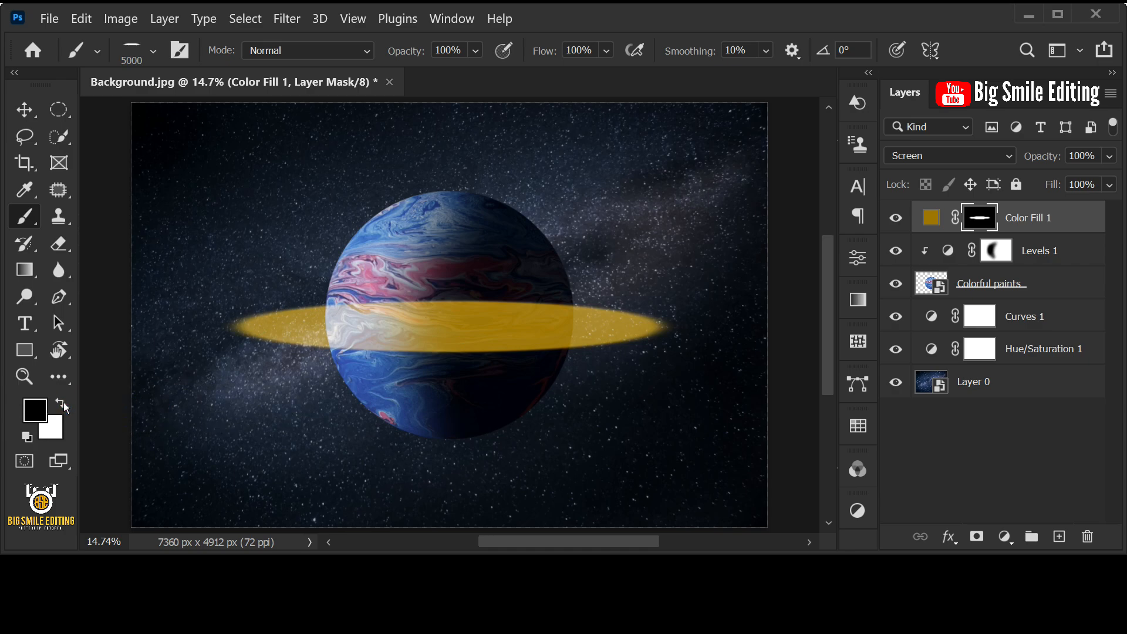
pyautogui.click(41, 410)
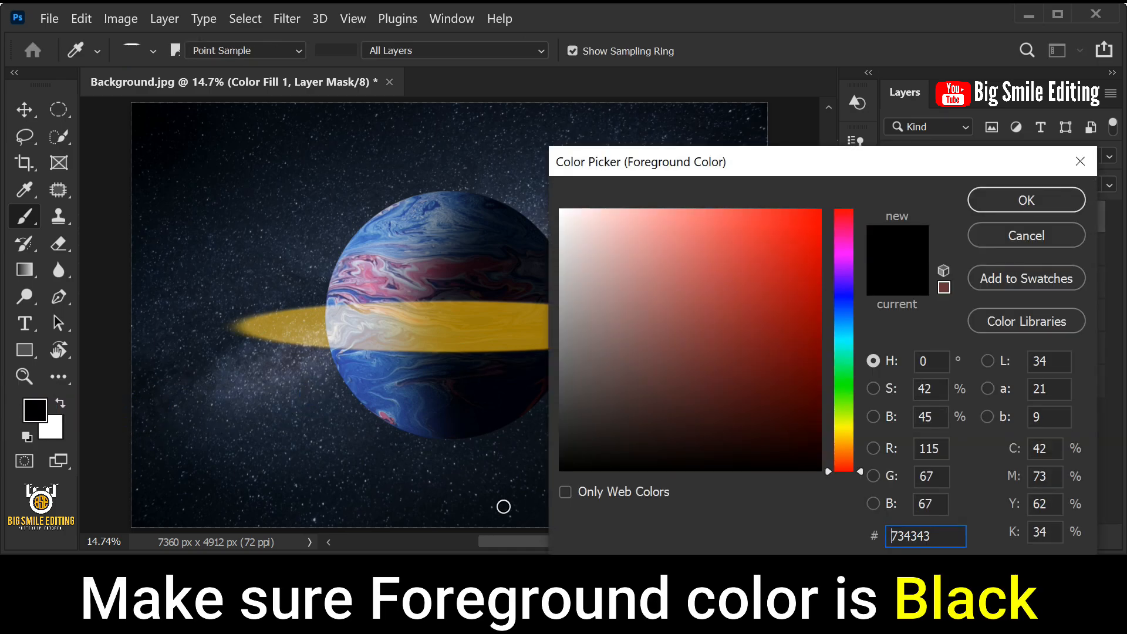
pyautogui.moveTo(593, 442); pyautogui.dragTo(557, 470)
pyautogui.click(948, 538)
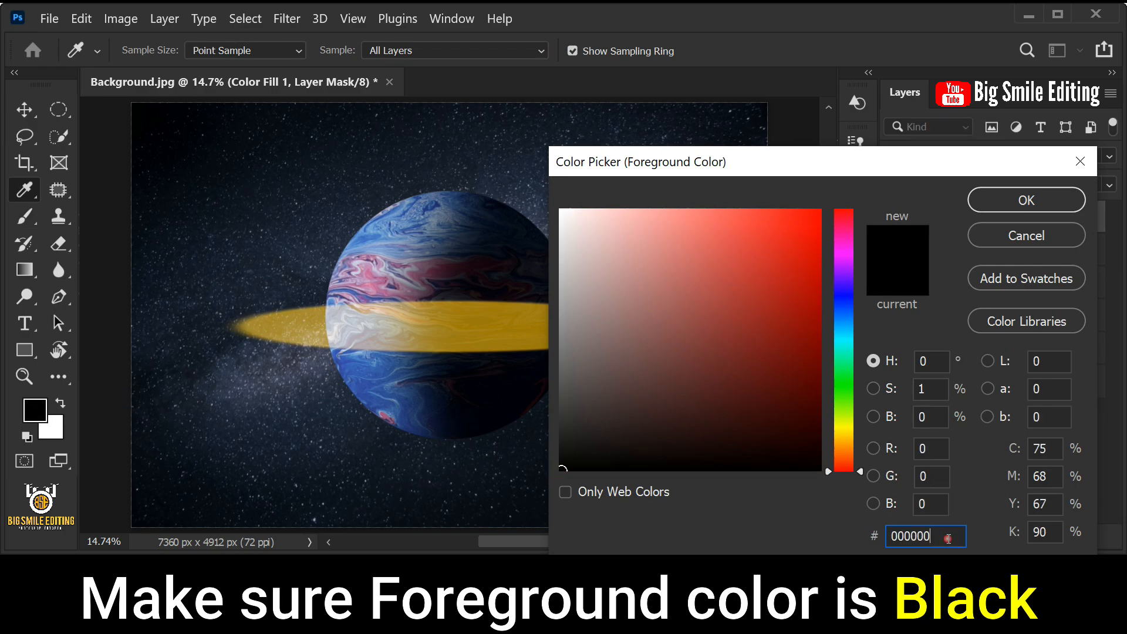
pyautogui.click(1015, 200)
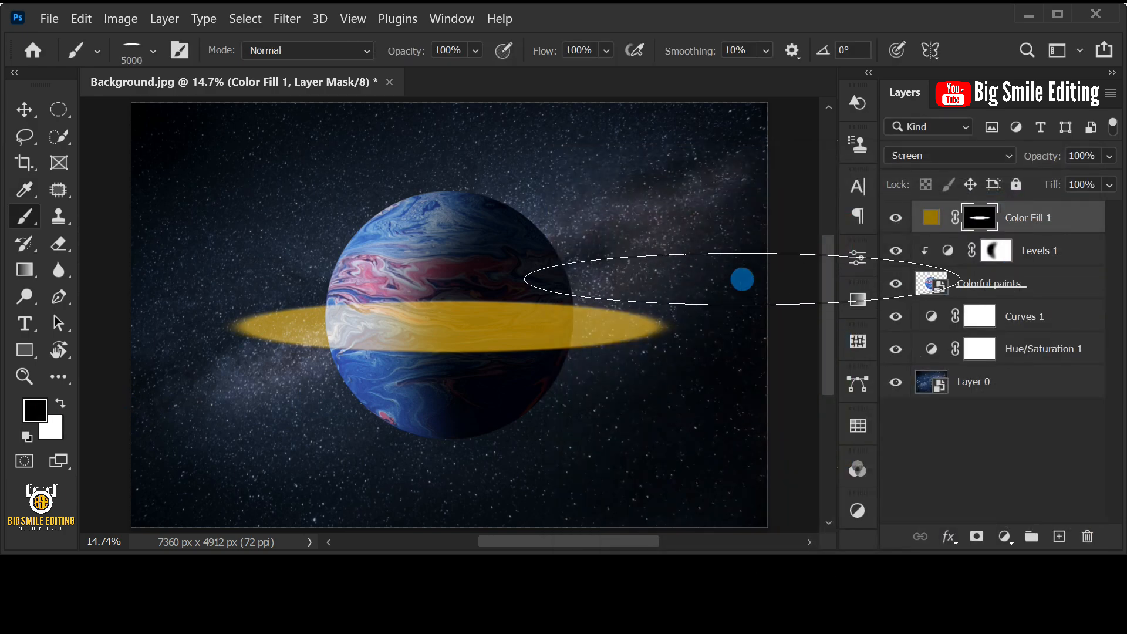
# - Set the brush's flow to 21%
pyautogui.click(608, 52)
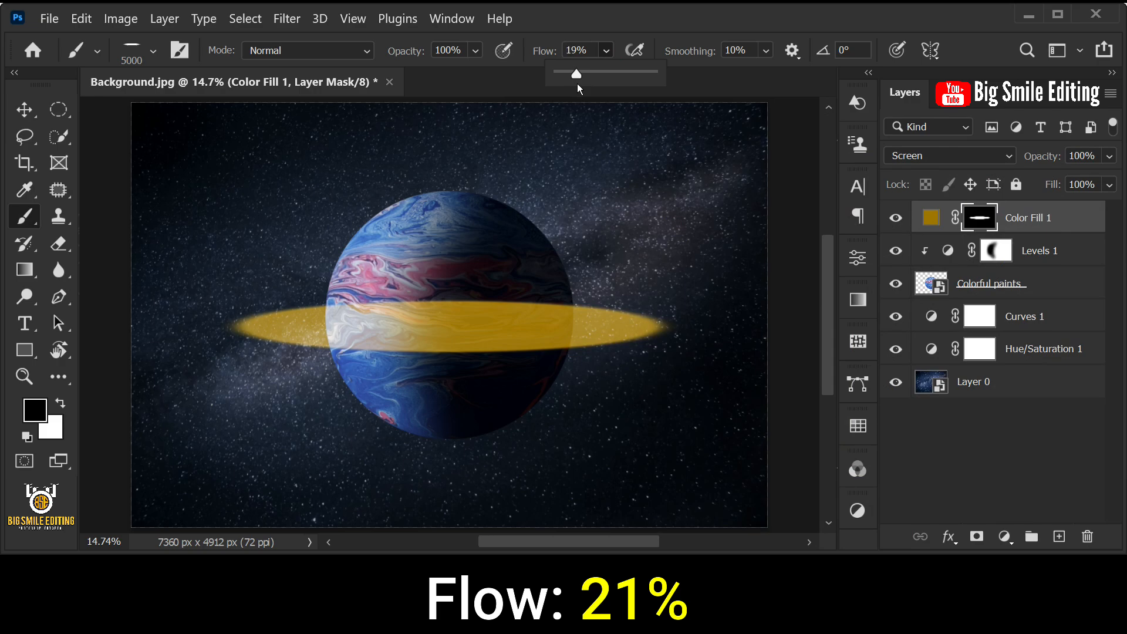
pyautogui.moveTo(578, 84); pyautogui.dragTo(579, 83)
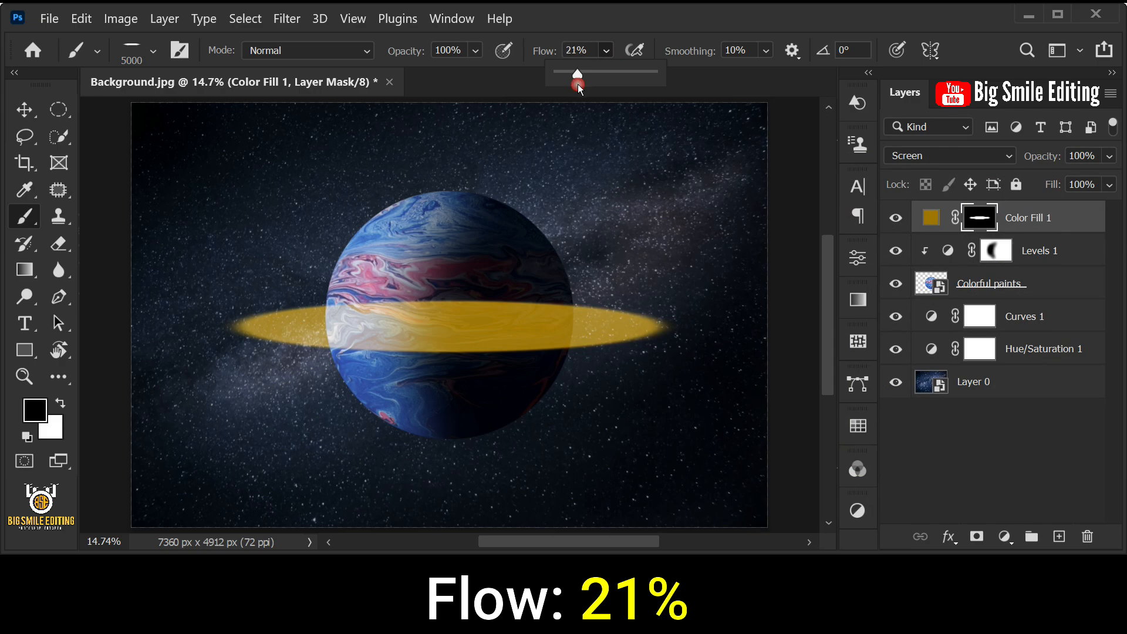
pyautogui.click(682, 78)
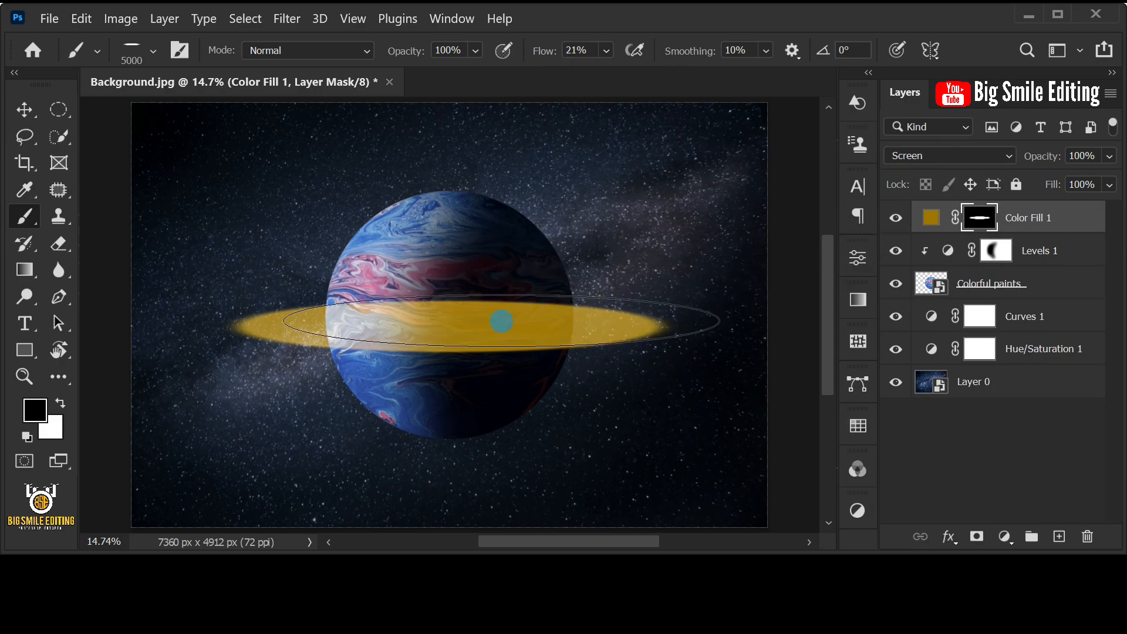
# - Hollow out the gold ellipse on the Color Fill 1 mask with repeated black stamps of the flattened brush, reducing it to about 3300 px
pyautogui.press('[')
pyautogui.press('[')
pyautogui.press('[')
pyautogui.press('[')
pyautogui.press('[')
pyautogui.press('[')
pyautogui.press('[')
pyautogui.press('[')
pyautogui.press('[')
pyautogui.press('[')
pyautogui.press('[')
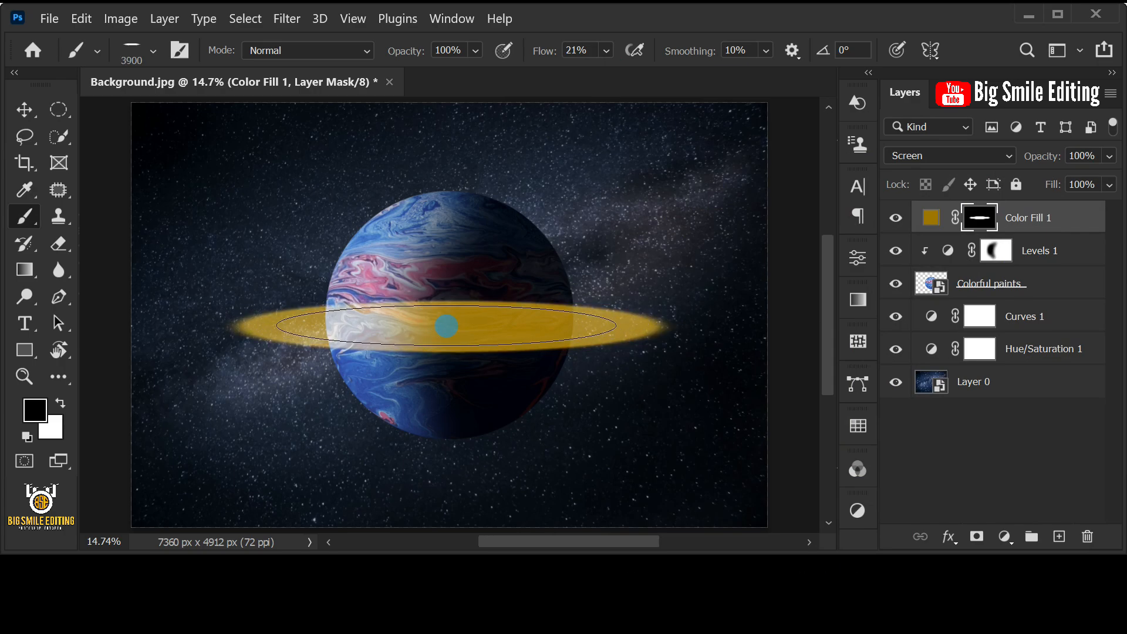
pyautogui.press('[')
pyautogui.press('[')
pyautogui.press('[')
pyautogui.press('[')
pyautogui.press('[')
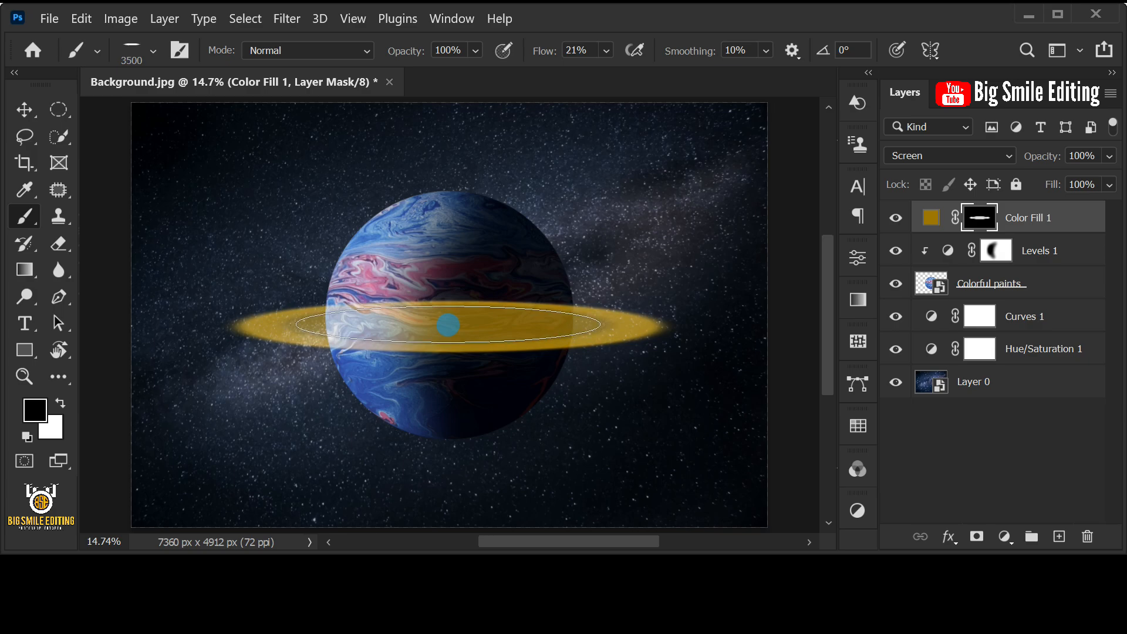
pyautogui.press('[')
pyautogui.press('[')
pyautogui.press('[')
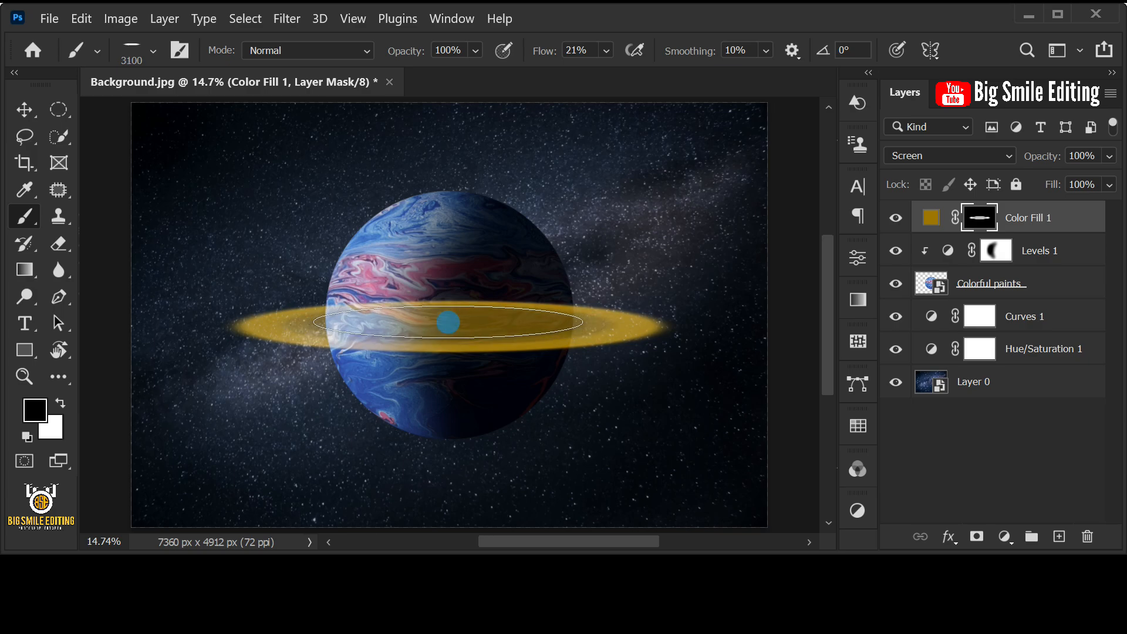
pyautogui.press(']')
pyautogui.press(']')
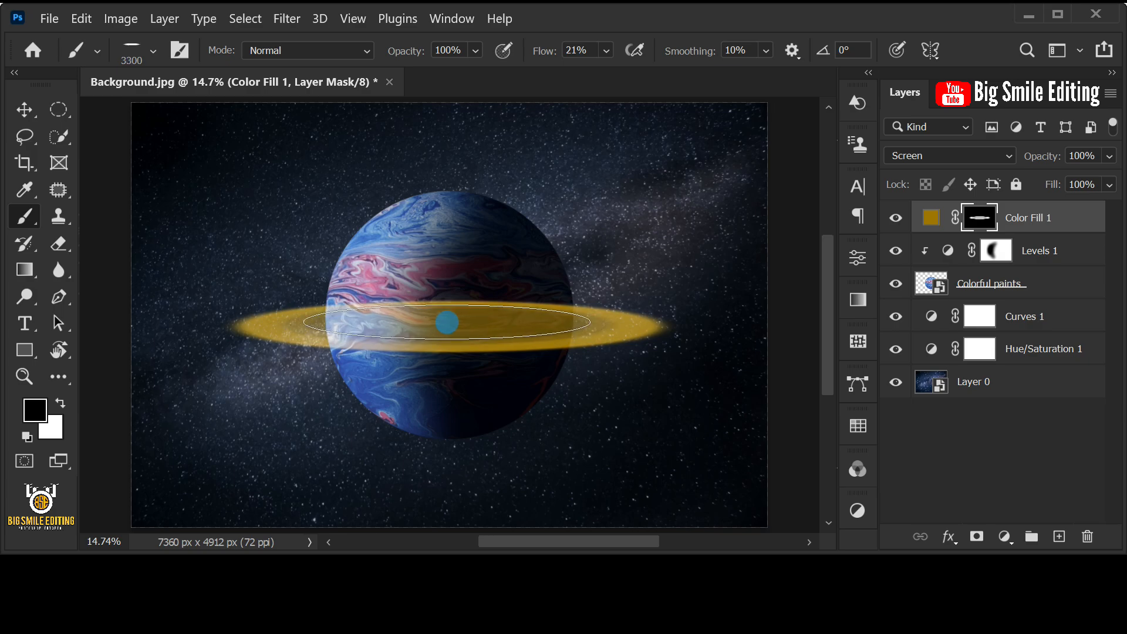
pyautogui.moveTo(449, 322); pyautogui.dragTo(449, 320)
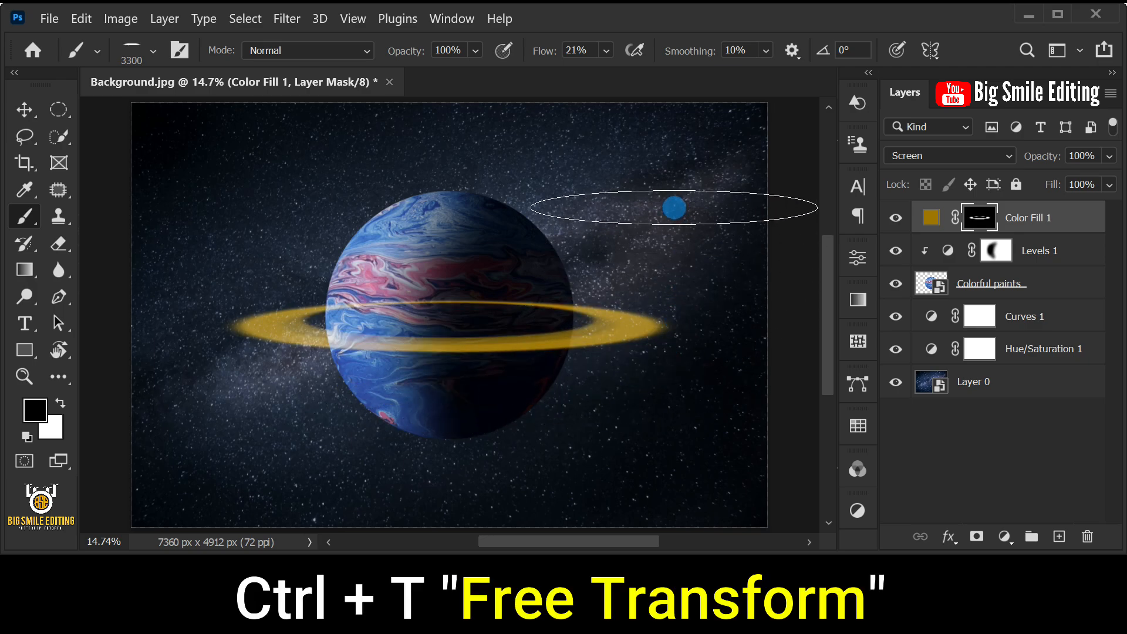
# - Free Transform the gold ring, rotating it -11.30° and moving it up slightly over the planet's middle
pyautogui.hotkey('ctrl', 't')
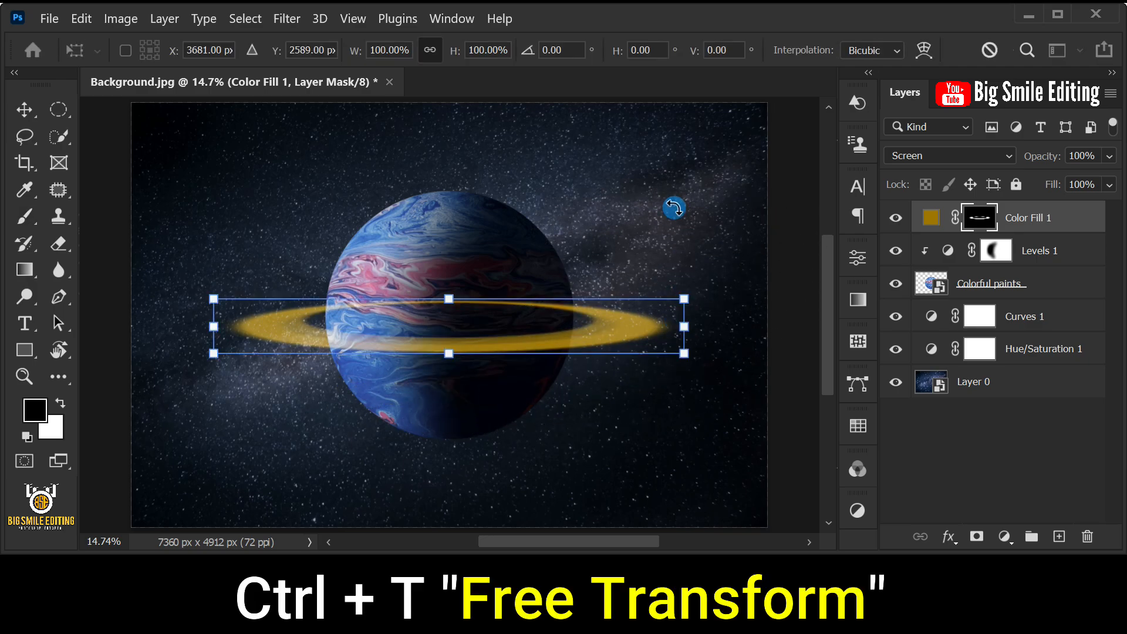
pyautogui.moveTo(692, 410); pyautogui.dragTo(708, 364)
pyautogui.moveTo(558, 330); pyautogui.dragTo(535, 304)
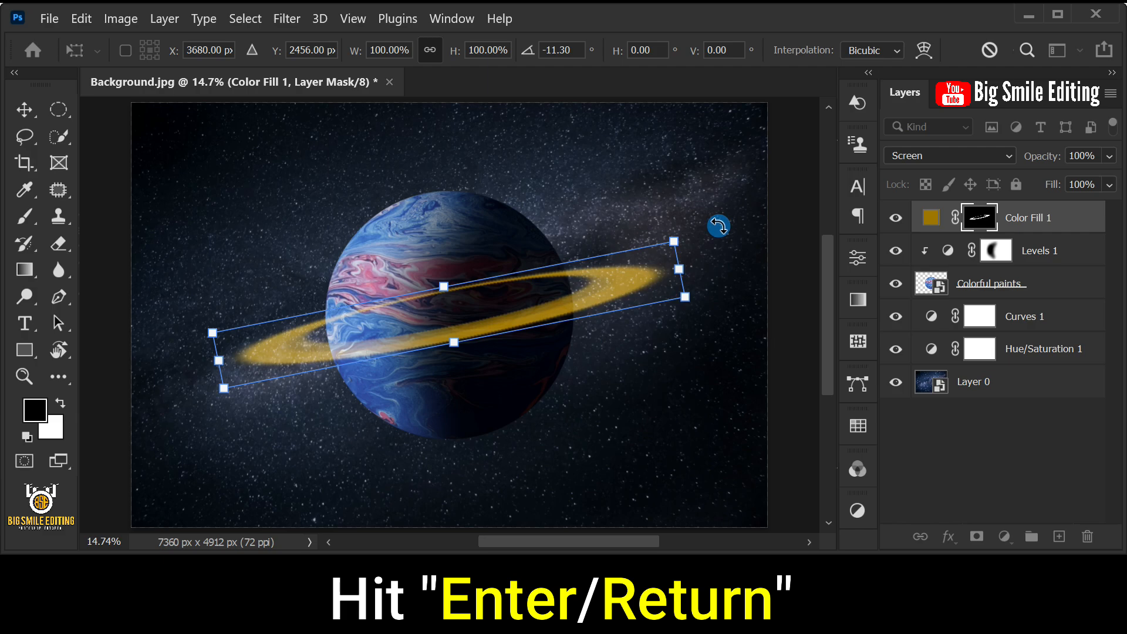
pyautogui.press('Return')
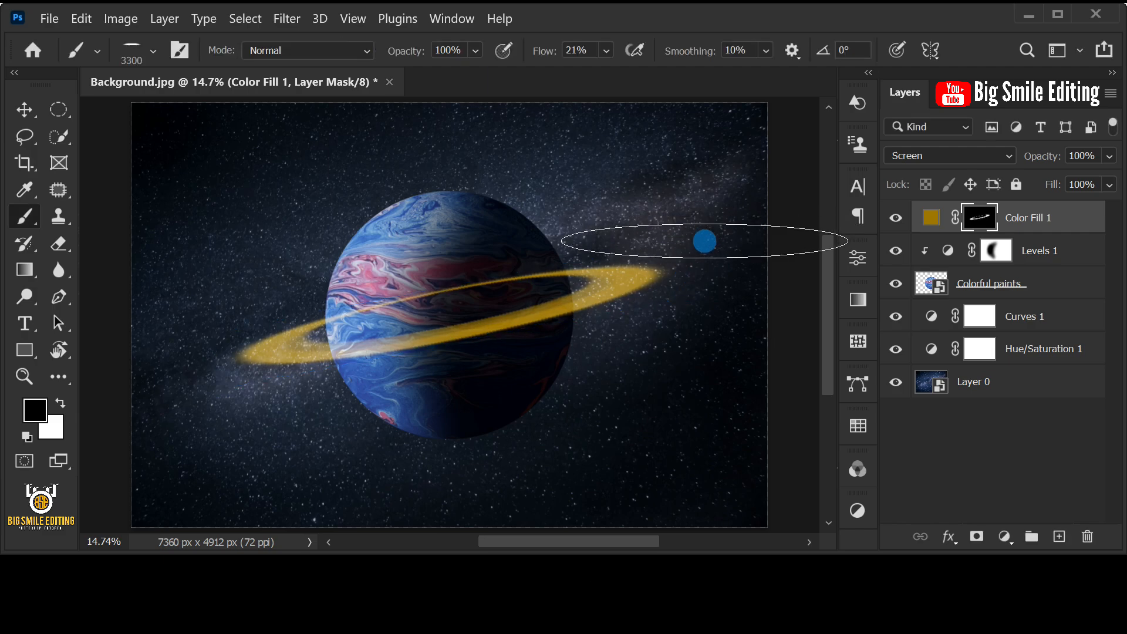
# - Switch the brush tip back to the Soft Round preset and set its flow to 100%
pyautogui.rightClick(24, 216)
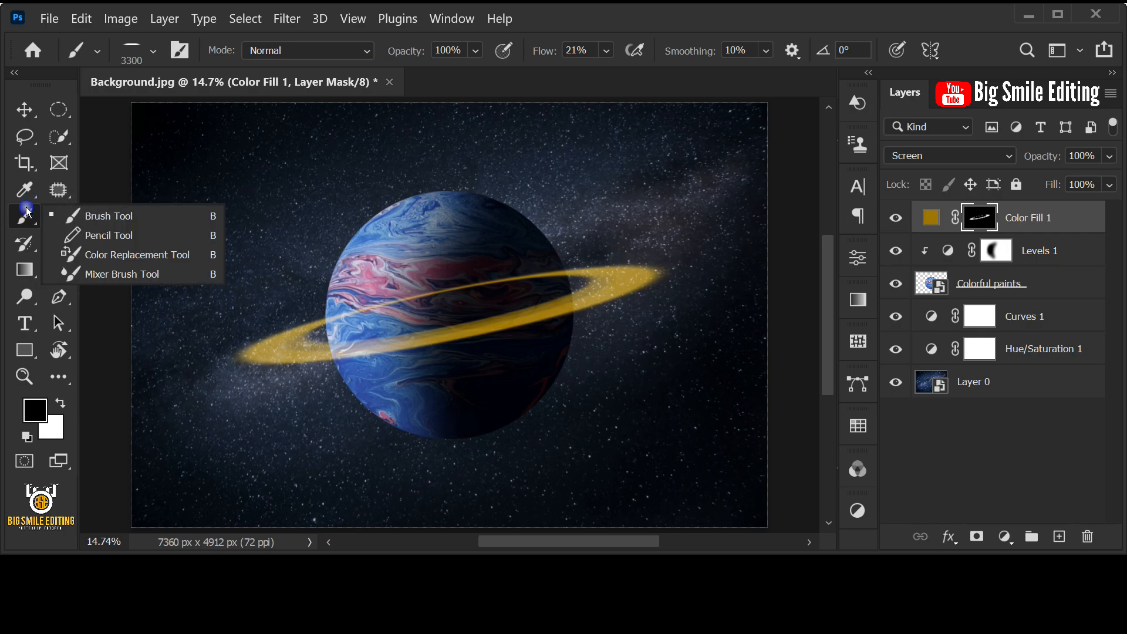
pyautogui.click(100, 217)
pyautogui.rightClick(380, 225)
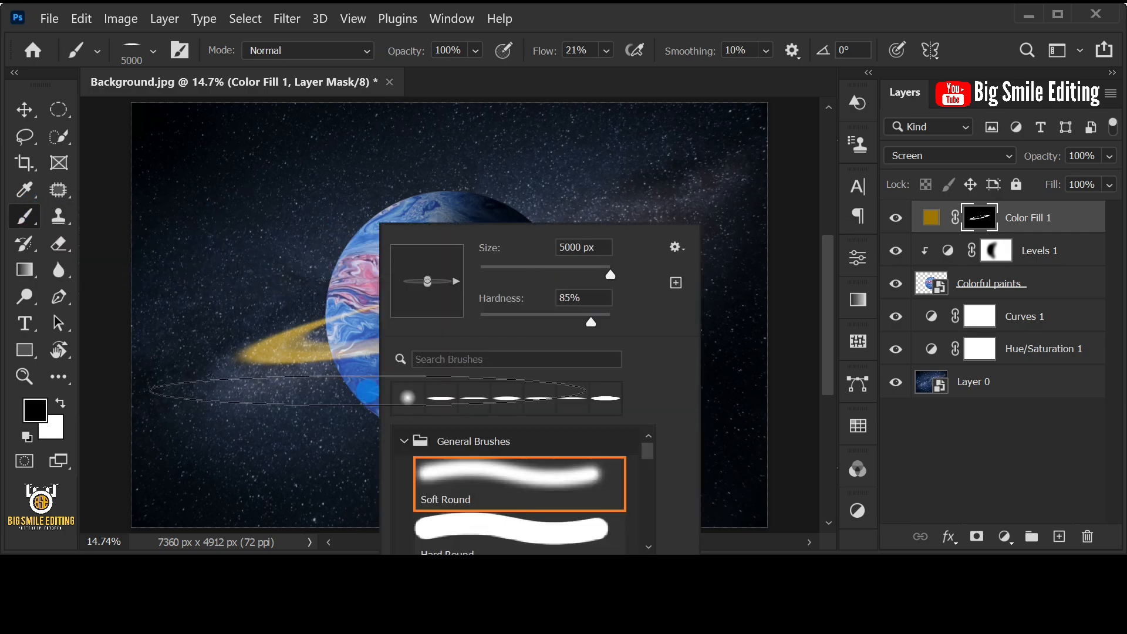
pyautogui.click(496, 476)
pyautogui.click(496, 476)
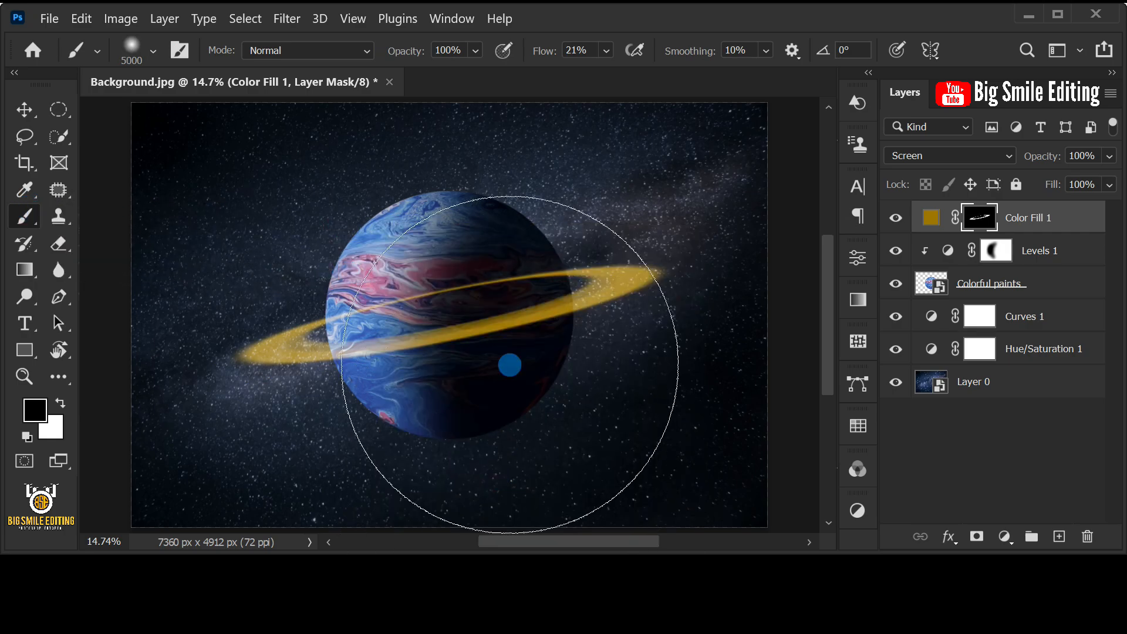
pyautogui.click(607, 50)
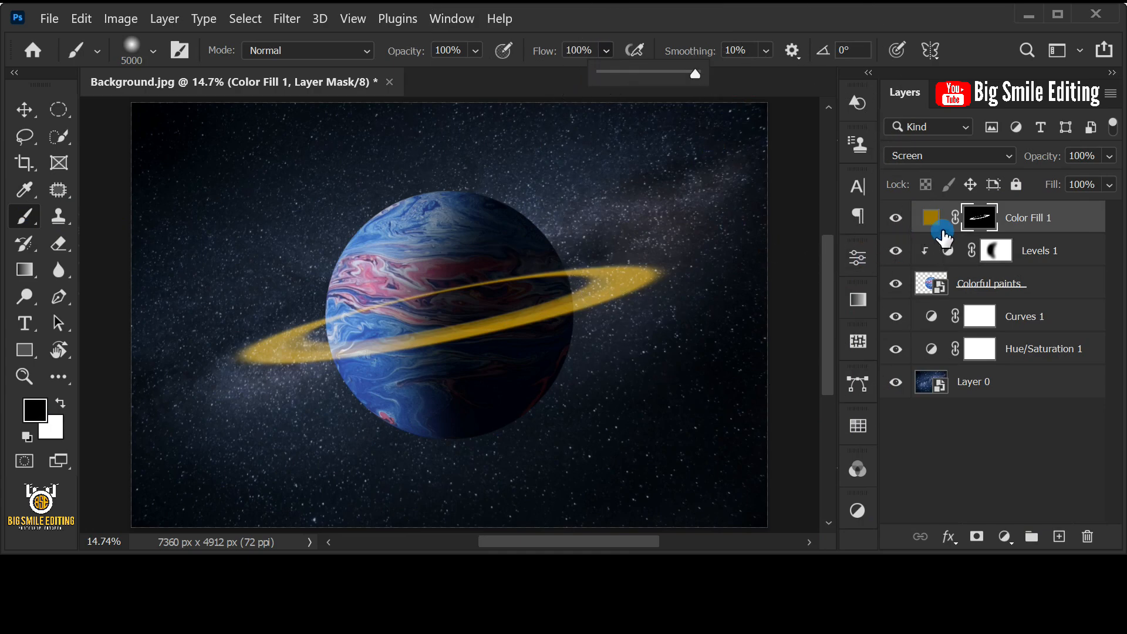
# - Paint black on the Color Fill 1 mask with a 200 px brush to hide the ring's rear arc where it crosses the planet
pyautogui.click(981, 219)
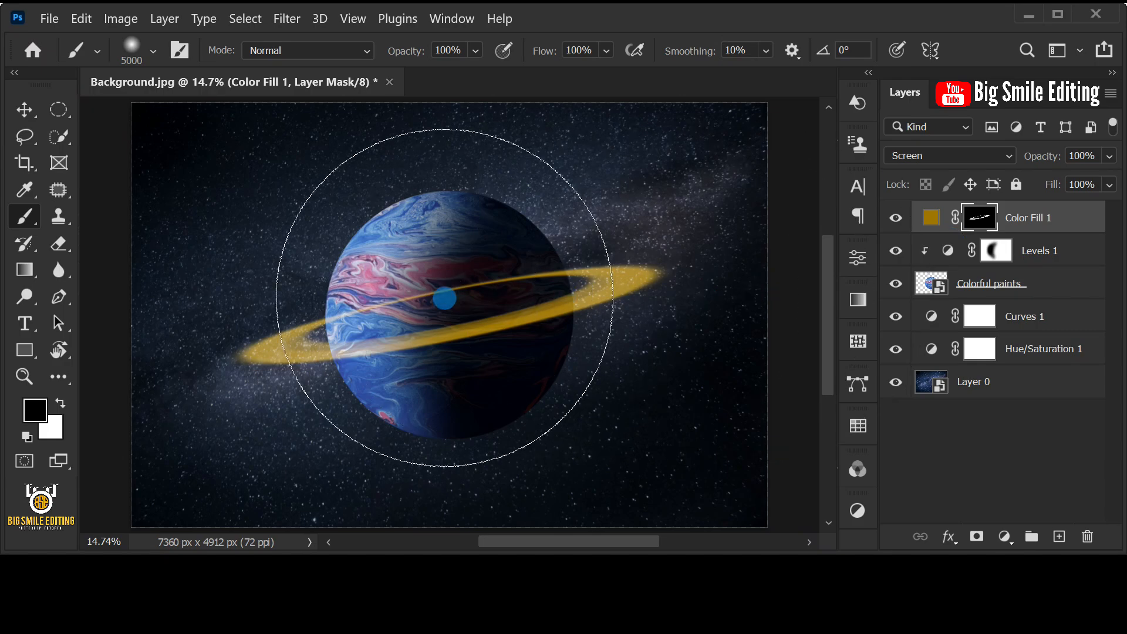
pyautogui.press('[')
pyautogui.press('[')
pyautogui.press('[')
pyautogui.press('[')
pyautogui.press('[')
pyautogui.press('[')
pyautogui.press('[')
pyautogui.press('[')
pyautogui.press('[')
pyautogui.press('[')
pyautogui.press('[')
pyautogui.press('[')
pyautogui.press('[')
pyautogui.press('[')
pyautogui.press('[')
pyautogui.press('[')
pyautogui.press('[')
pyautogui.press('[')
pyautogui.press('[')
pyautogui.press('[')
pyautogui.press('[')
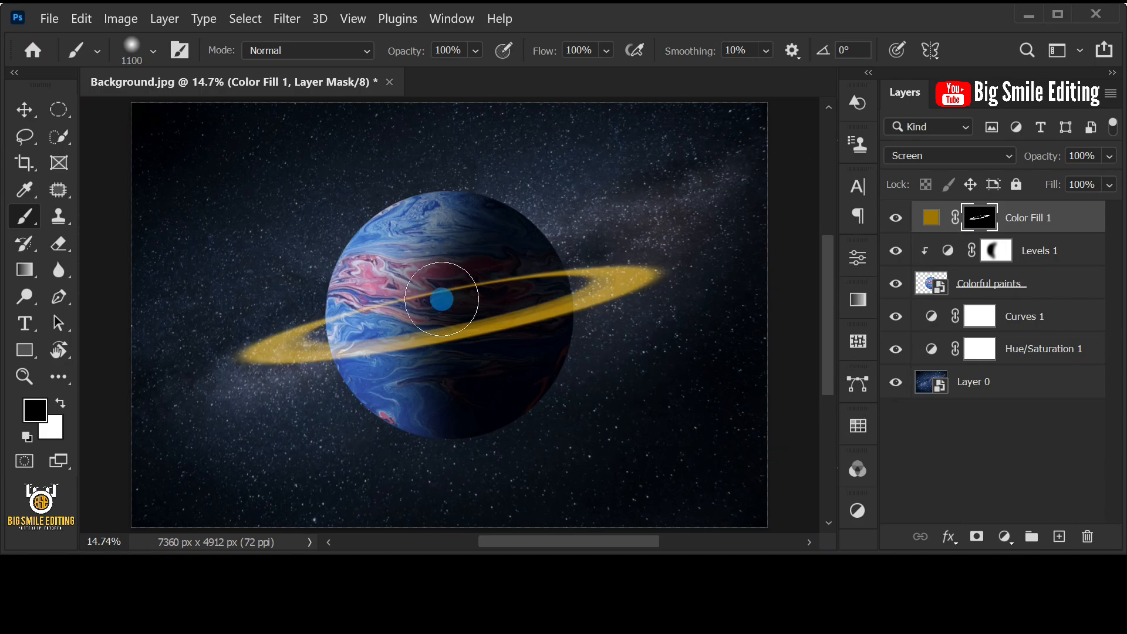
pyautogui.scroll(6, 473, 284)
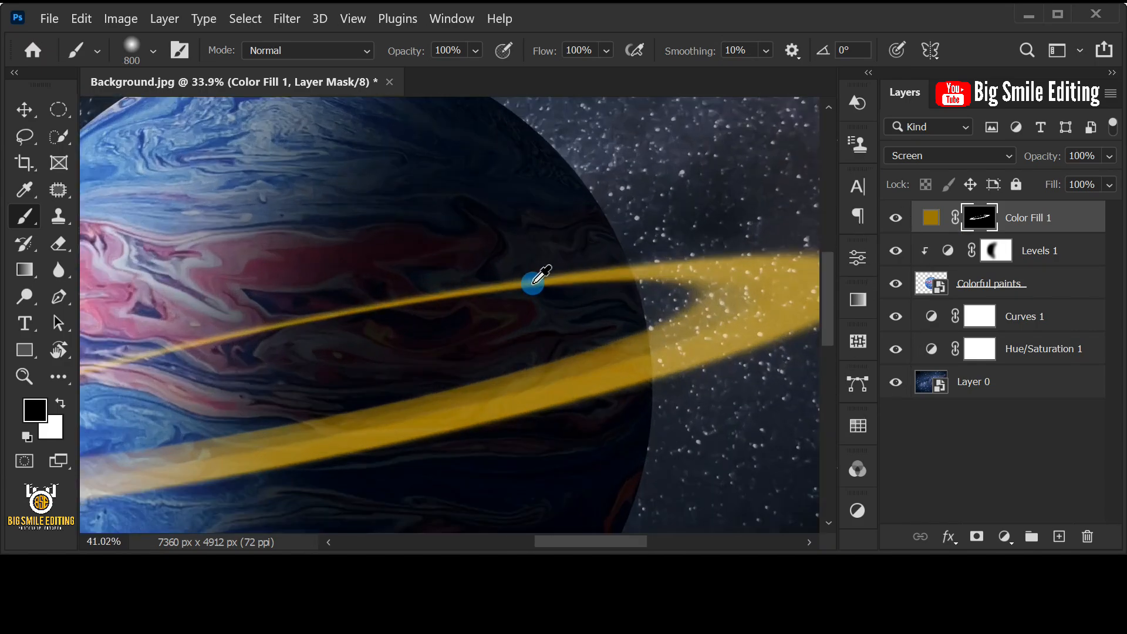
pyautogui.moveTo(500, 289)
pyautogui.mouseDown()
pyautogui.moveTo(526, 272)
pyautogui.moveTo(472, 274)
pyautogui.moveTo(605, 273)
pyautogui.moveTo(599, 266)
pyautogui.moveTo(603, 279)
pyautogui.moveTo(619, 278)
pyautogui.moveTo(439, 298)
pyautogui.mouseUp()
pyautogui.hotkey('ctrl', 'z')
pyautogui.press('[')
pyautogui.press('[')
pyautogui.press('[')
pyautogui.press('[')
pyautogui.press('[')
pyautogui.press('[')
pyautogui.moveTo(553, 274)
pyautogui.mouseDown()
pyautogui.moveTo(727, 210)
pyautogui.moveTo(611, 254)
pyautogui.moveTo(642, 251)
pyautogui.moveTo(312, 300)
pyautogui.moveTo(272, 338)
pyautogui.mouseUp()
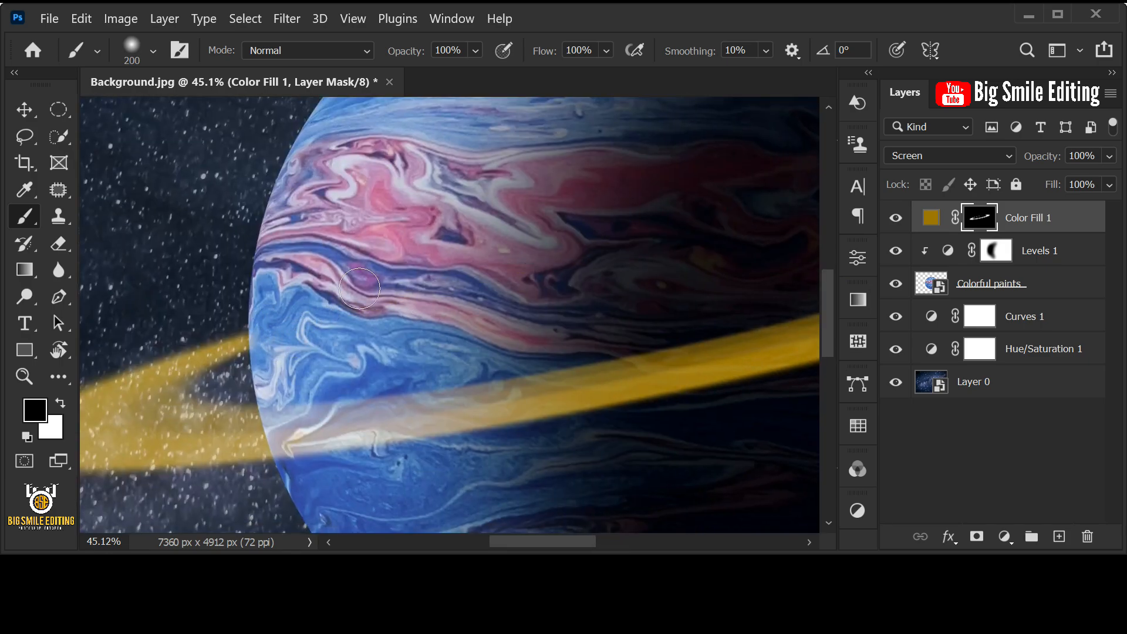
pyautogui.hotkey('ctrl', '0')
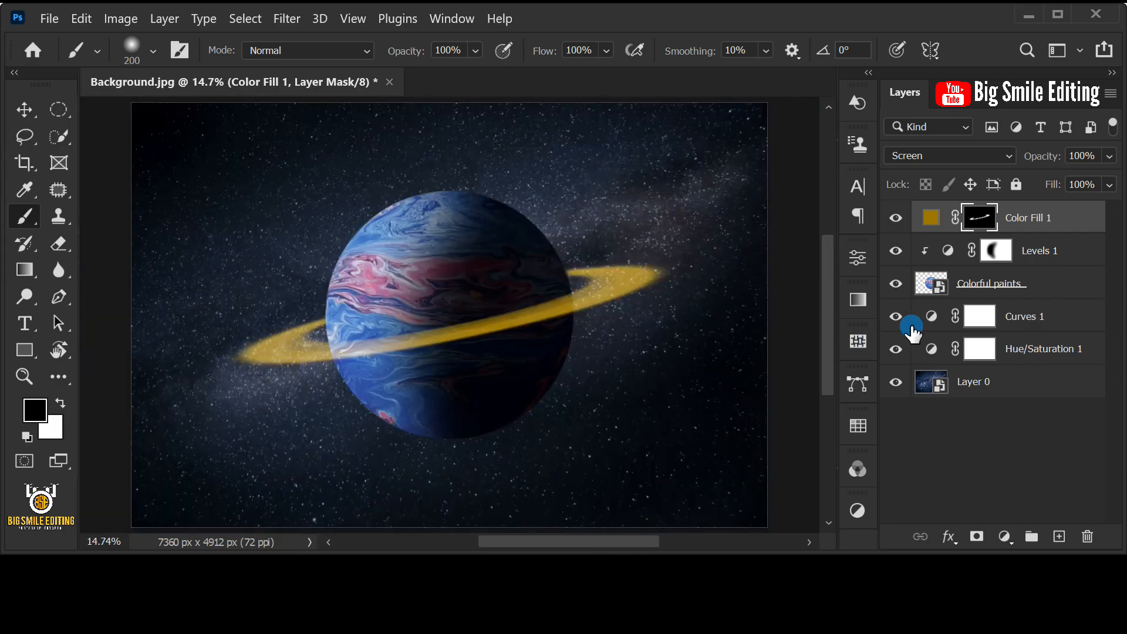
# - Duplicate the Color Fill 1 layer and delete the copy's layer mask
pyautogui.click(1066, 217)
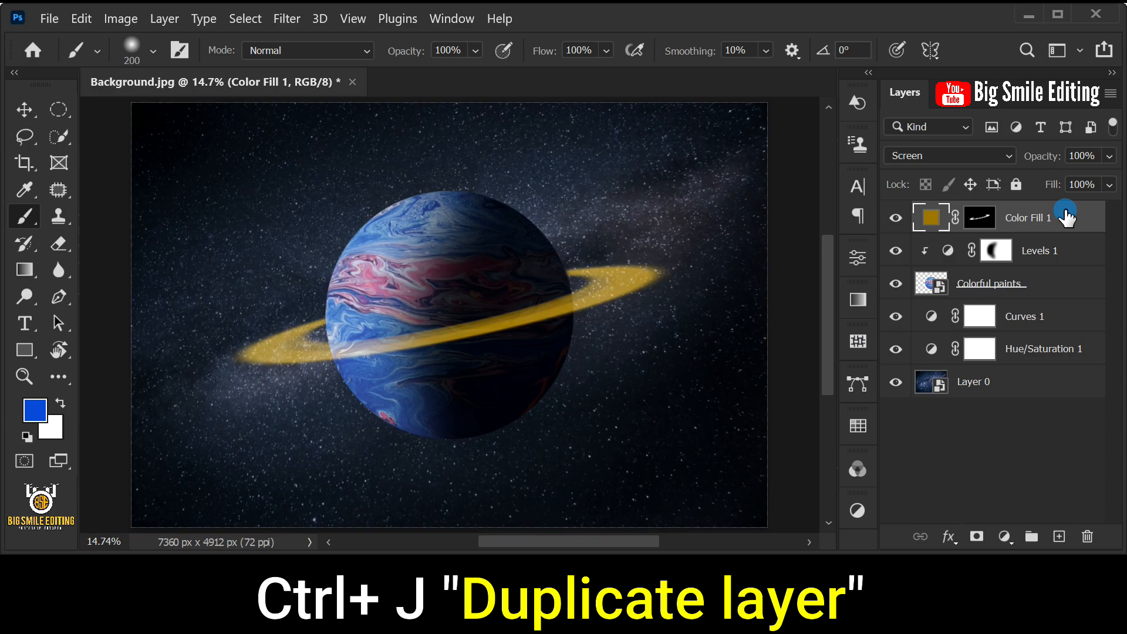
pyautogui.hotkey('ctrl', 'j')
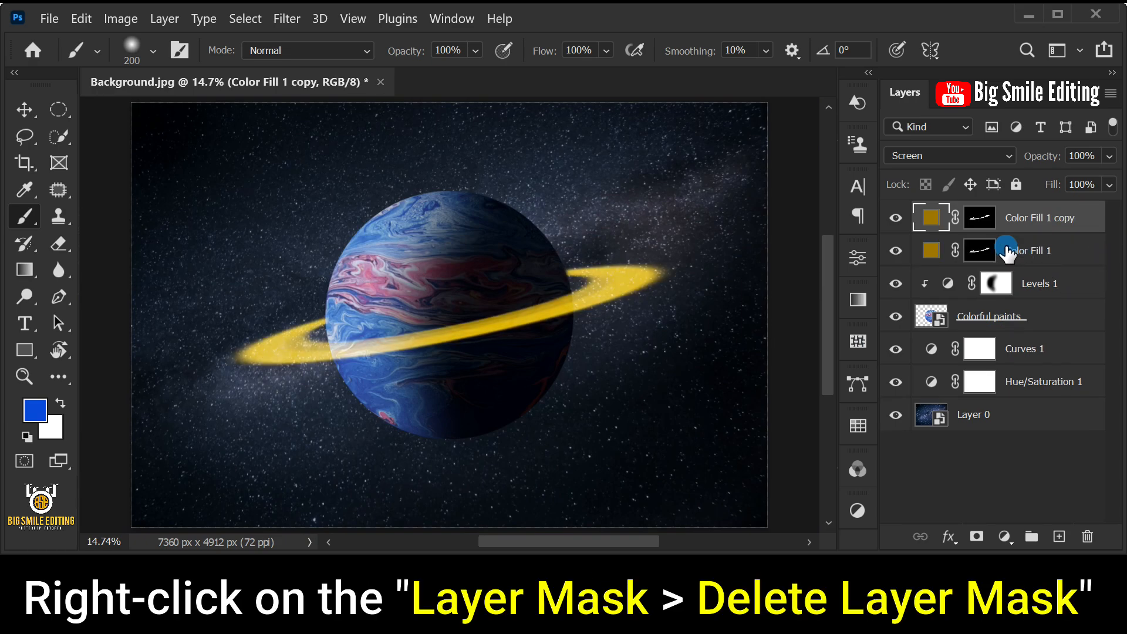
pyautogui.click(979, 219)
pyautogui.rightClick(979, 218)
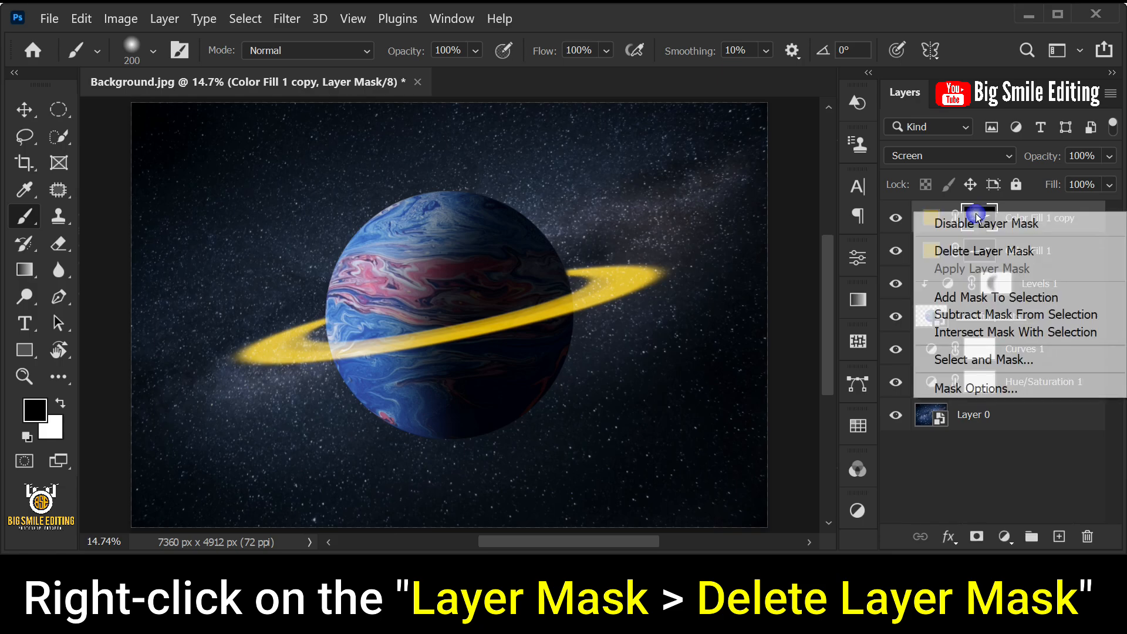
pyautogui.click(1083, 252)
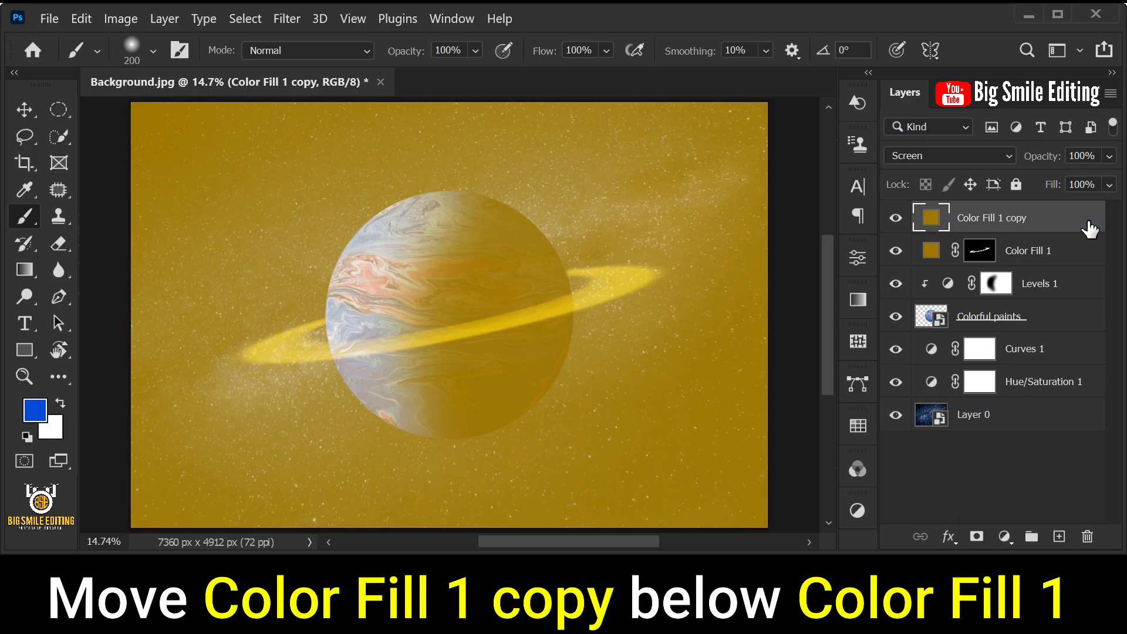
# - Move Color Fill 1 copy below Color Fill 1 and give it a new layer mask inverted to black
pyautogui.moveTo(1086, 218); pyautogui.dragTo(1084, 273)
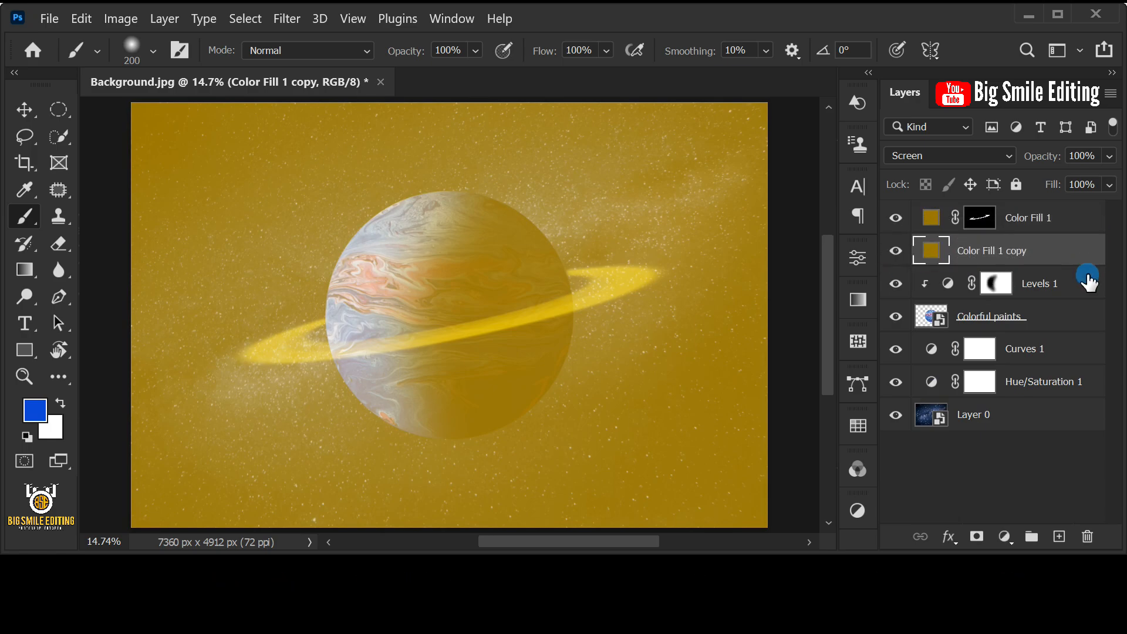
pyautogui.click(976, 536)
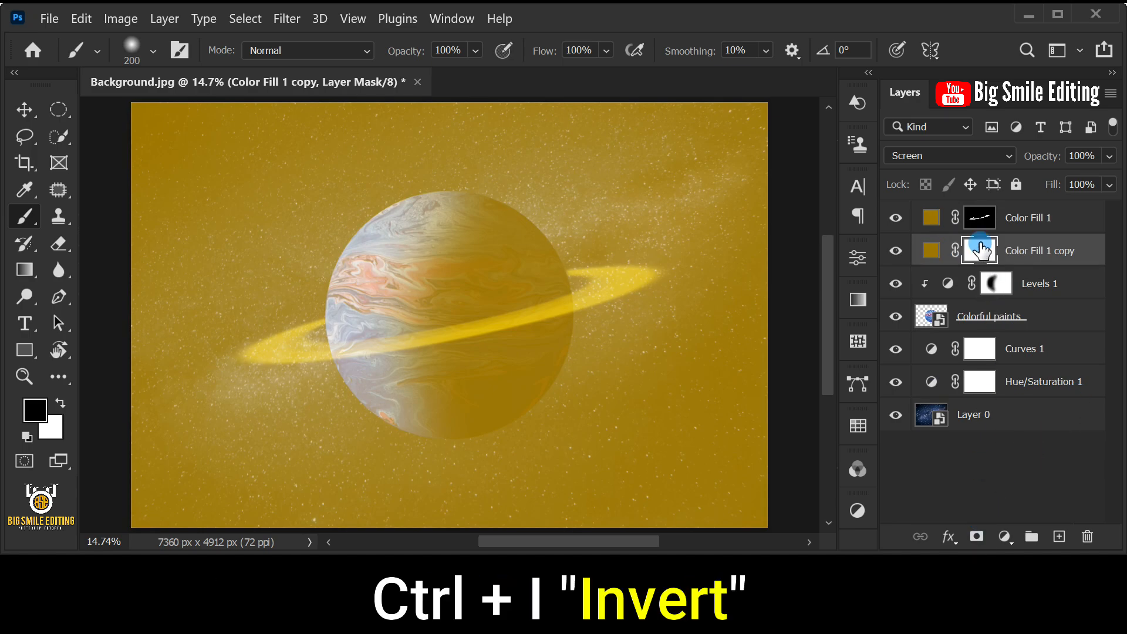
pyautogui.hotkey('ctrl', 'i')
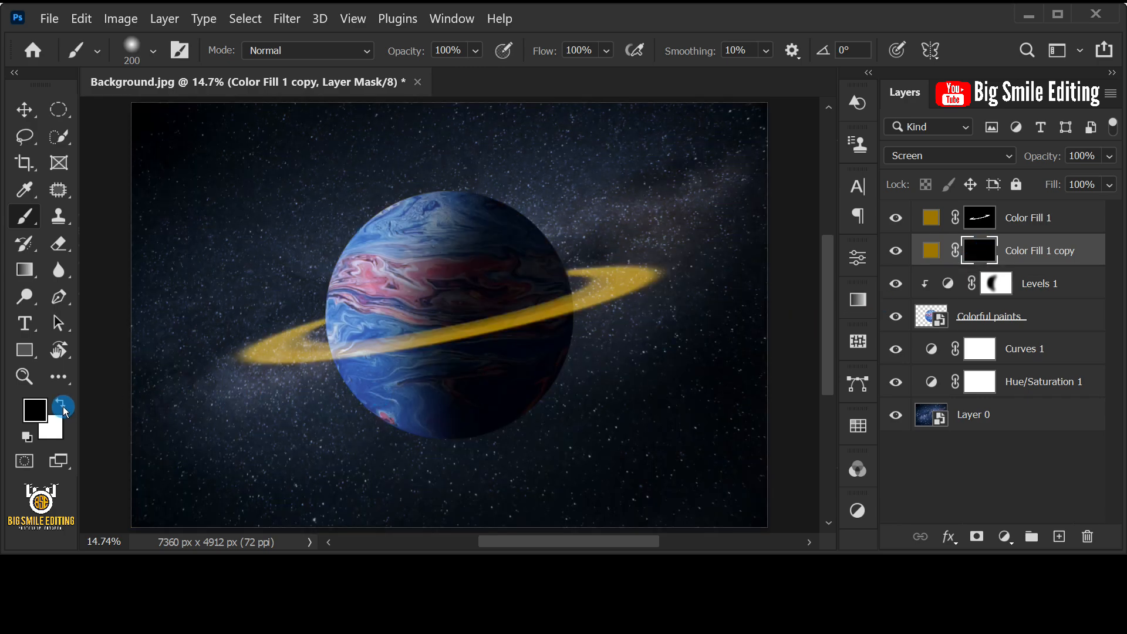
# - Swap the foreground and background colors so the foreground is white (ffffff), with the Brush tool active
pyautogui.click(60, 403)
pyautogui.click(35, 409)
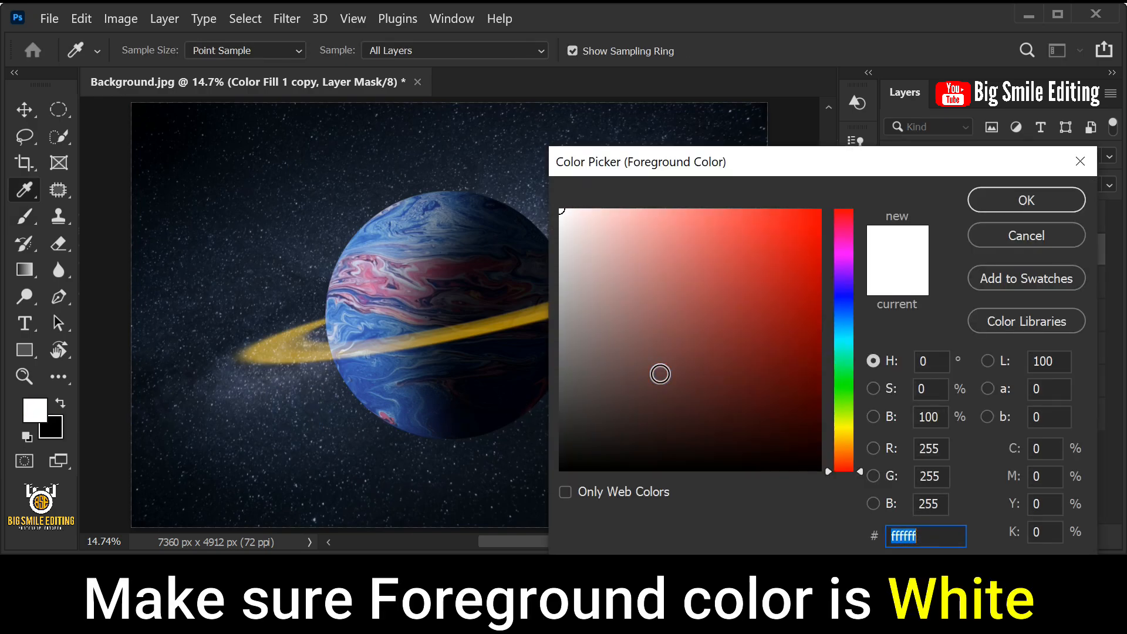
pyautogui.moveTo(659, 372); pyautogui.dragTo(530, 190)
pyautogui.click(927, 533)
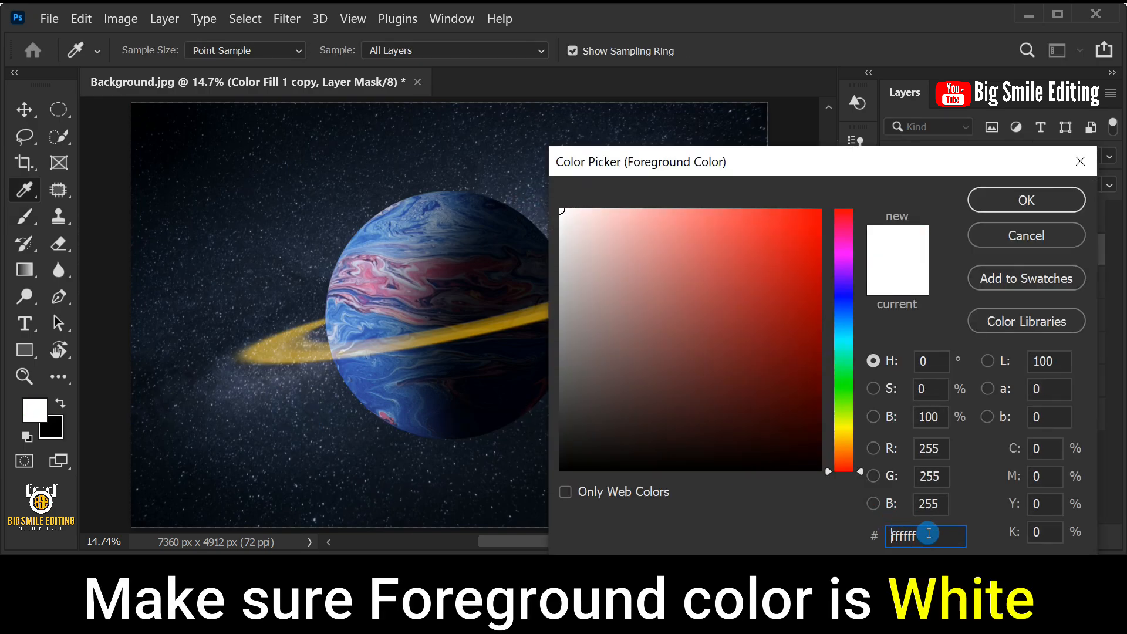
pyautogui.click(991, 206)
pyautogui.press('b')
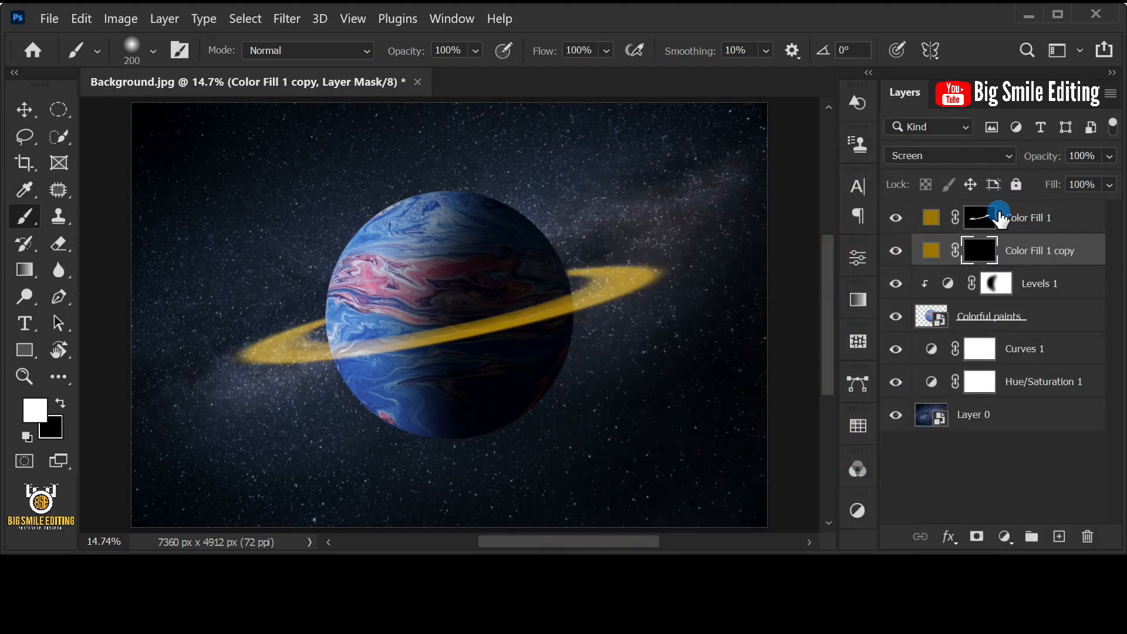
# - Set the brush's opacity to 10%
pyautogui.click(475, 51)
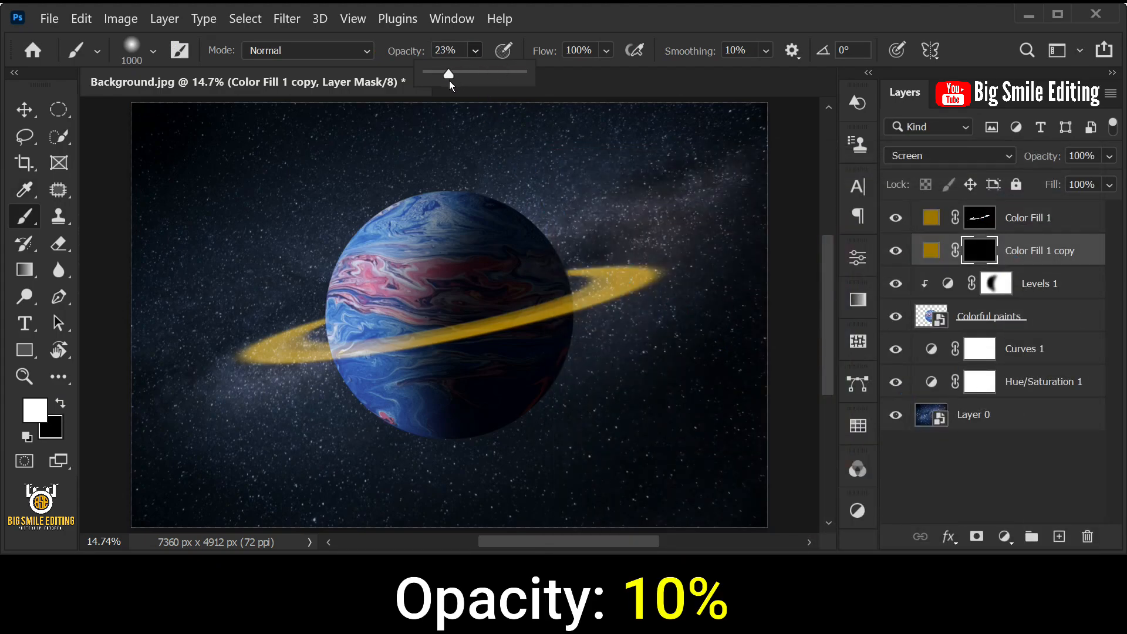
pyautogui.moveTo(443, 89); pyautogui.dragTo(437, 87)
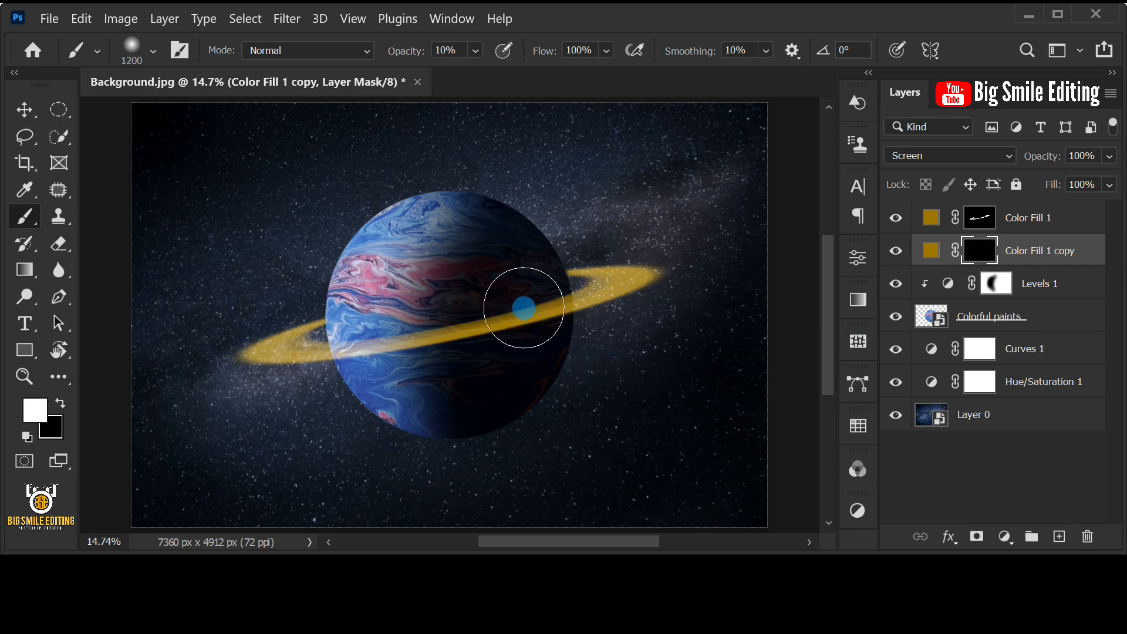
# - Paint a golden glow on the Color Fill 1 copy mask along the ring over the planet's shaded side with a 900 px brush
pyautogui.press('[')
pyautogui.moveTo(533, 310)
pyautogui.mouseDown()
pyautogui.moveTo(546, 307)
pyautogui.moveTo(377, 352)
pyautogui.moveTo(493, 329)
pyautogui.moveTo(543, 309)
pyautogui.moveTo(346, 352)
pyautogui.moveTo(543, 296)
pyautogui.moveTo(558, 282)
pyautogui.mouseUp()
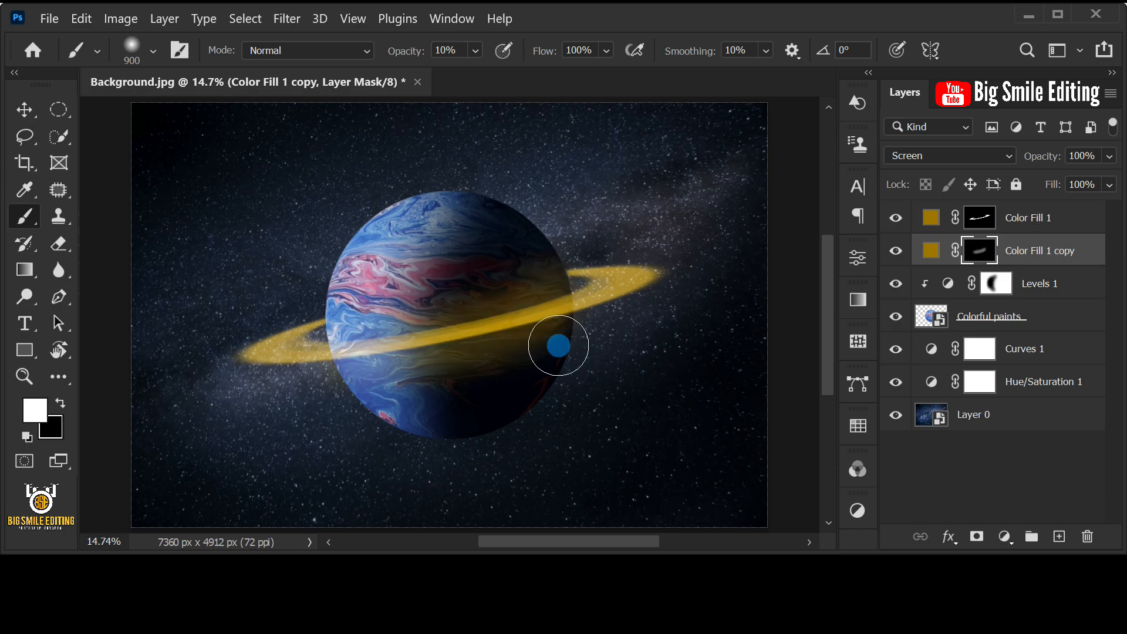
# - Add an Outer Glow effect to the Colorful paints layer with the Linear Dodge (Add) blend mode
pyautogui.click(1090, 320)
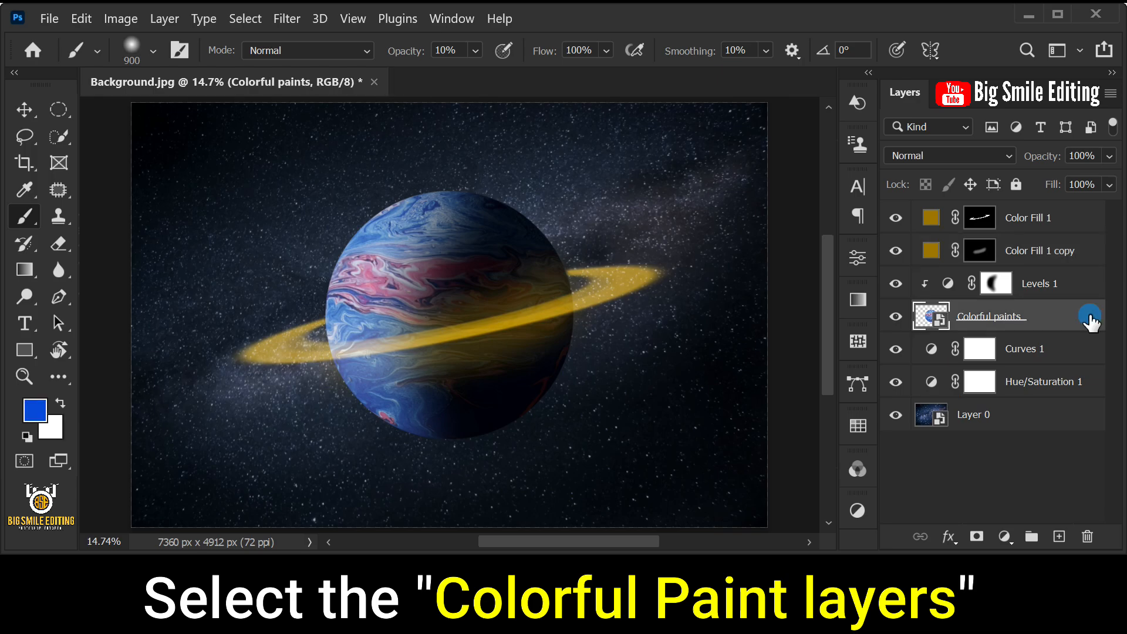
pyautogui.click(949, 535)
pyautogui.click(1010, 339)
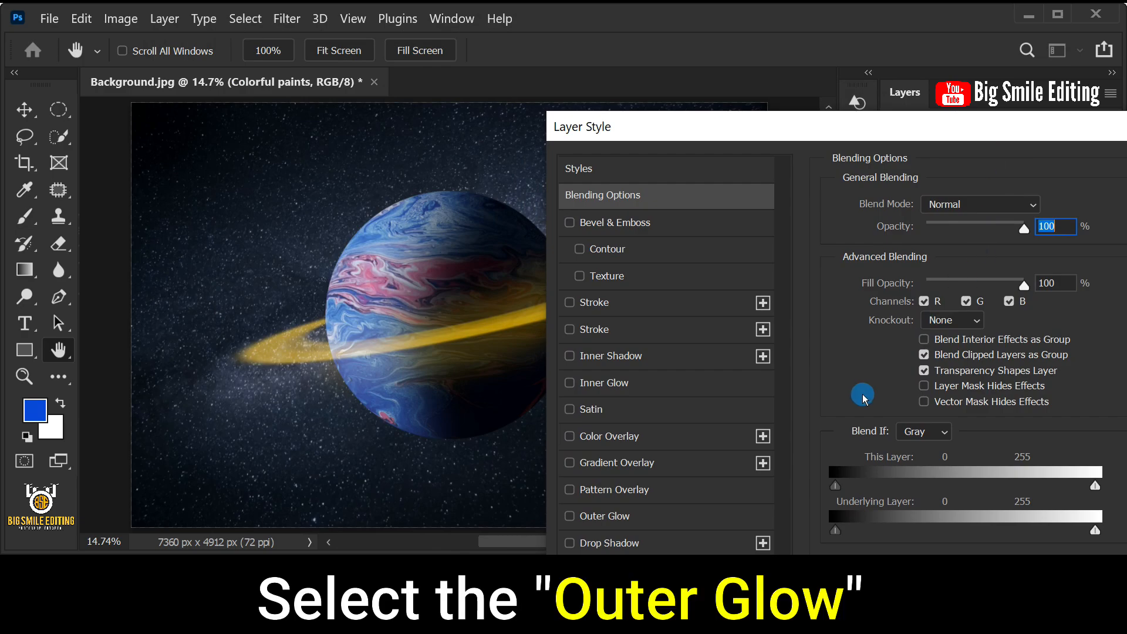
pyautogui.click(621, 518)
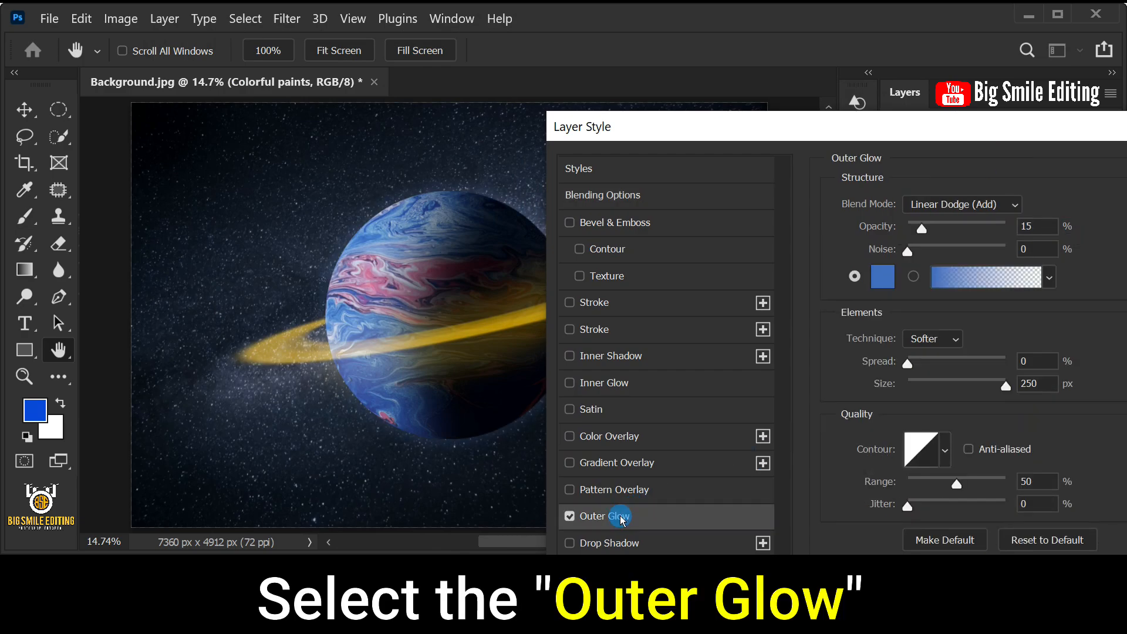
pyautogui.click(935, 205)
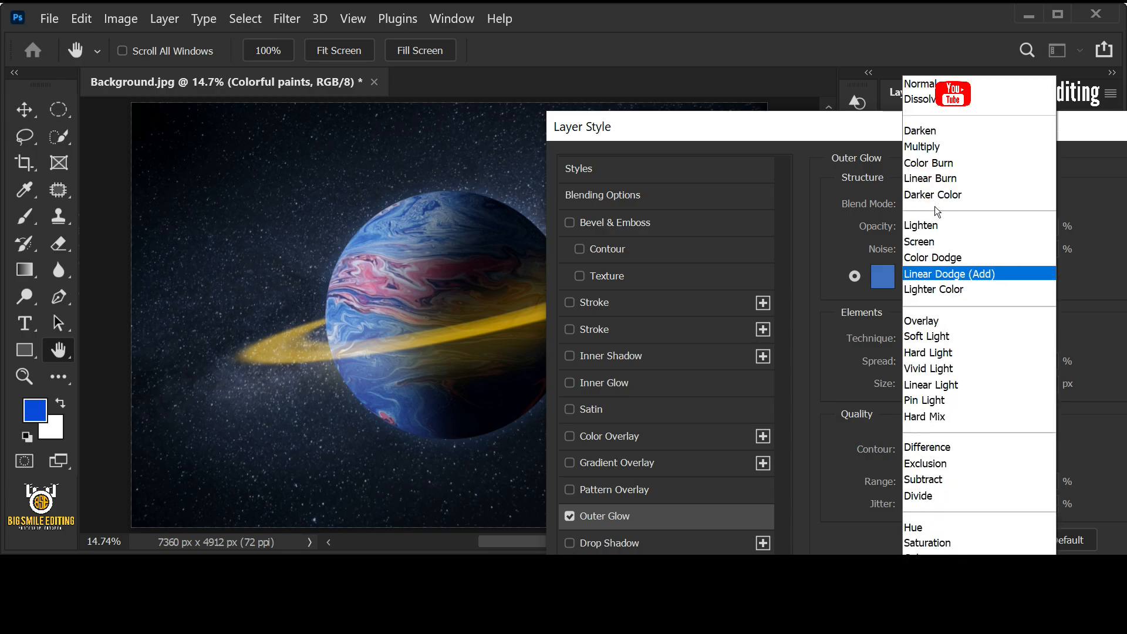
pyautogui.click(1008, 278)
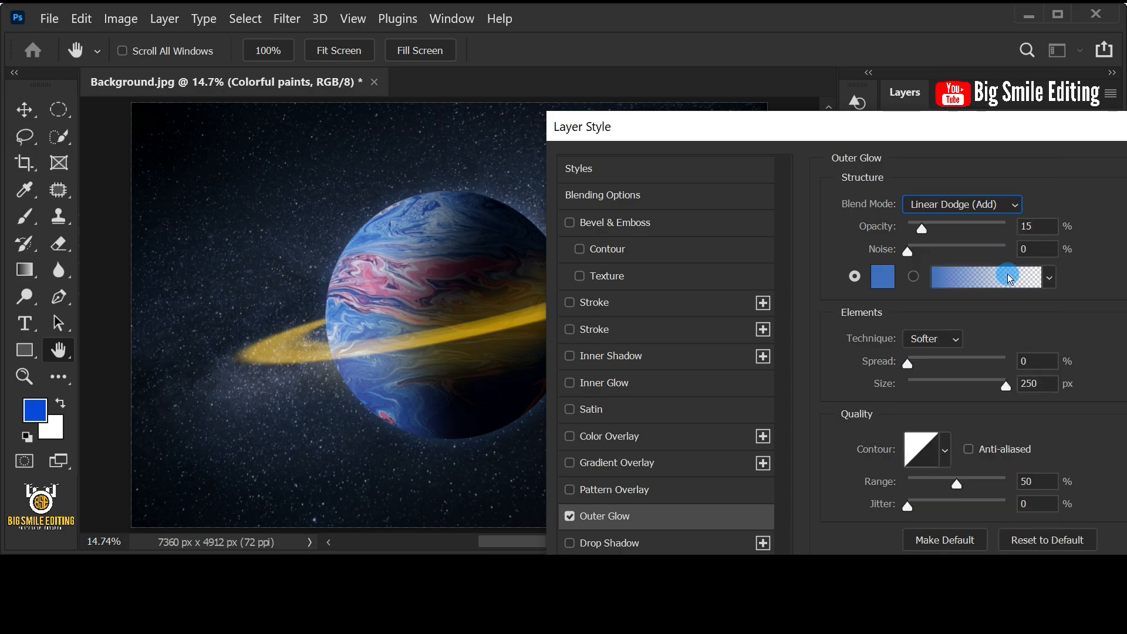
# - Set the outer glow's opacity to 15%, noise to 0% and color to 426fba
pyautogui.click(1034, 226)
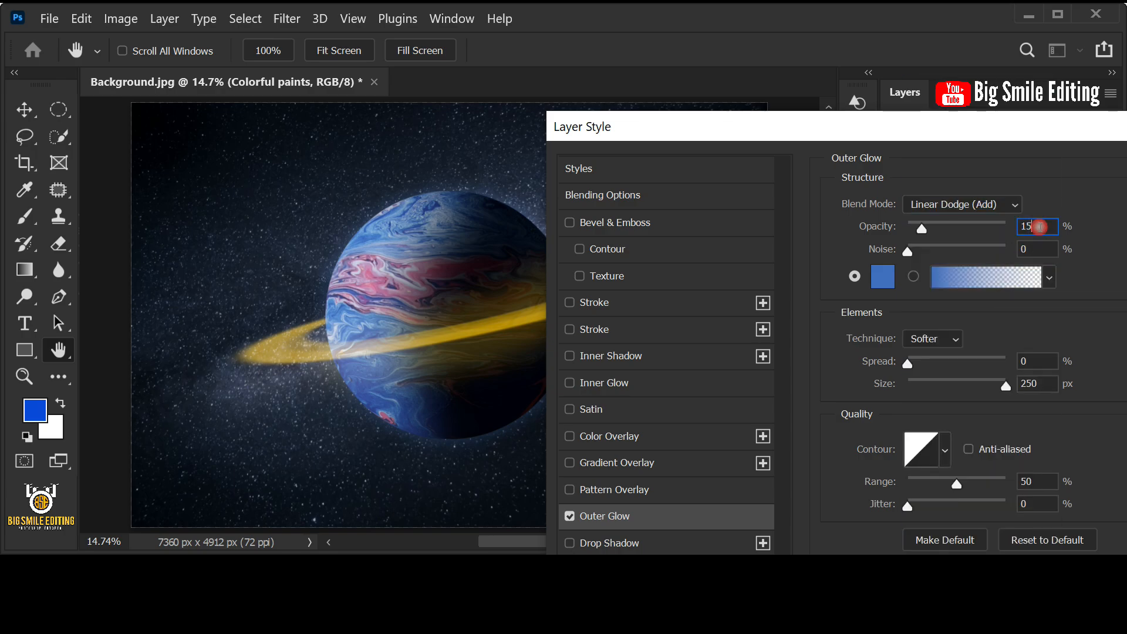
pyautogui.click(1036, 249)
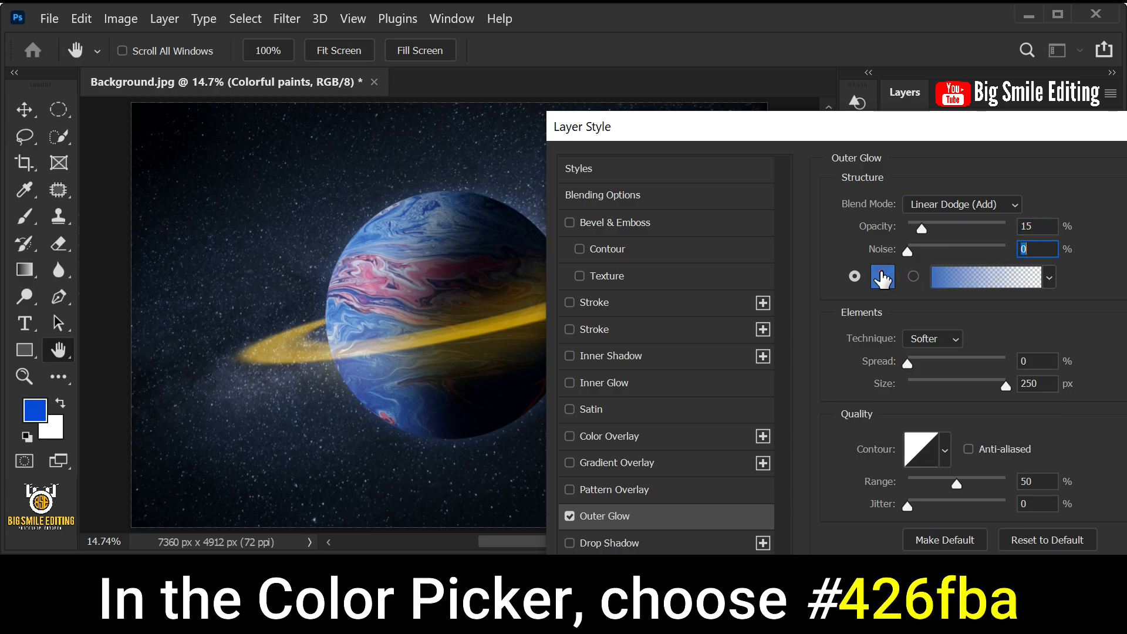
pyautogui.click(882, 276)
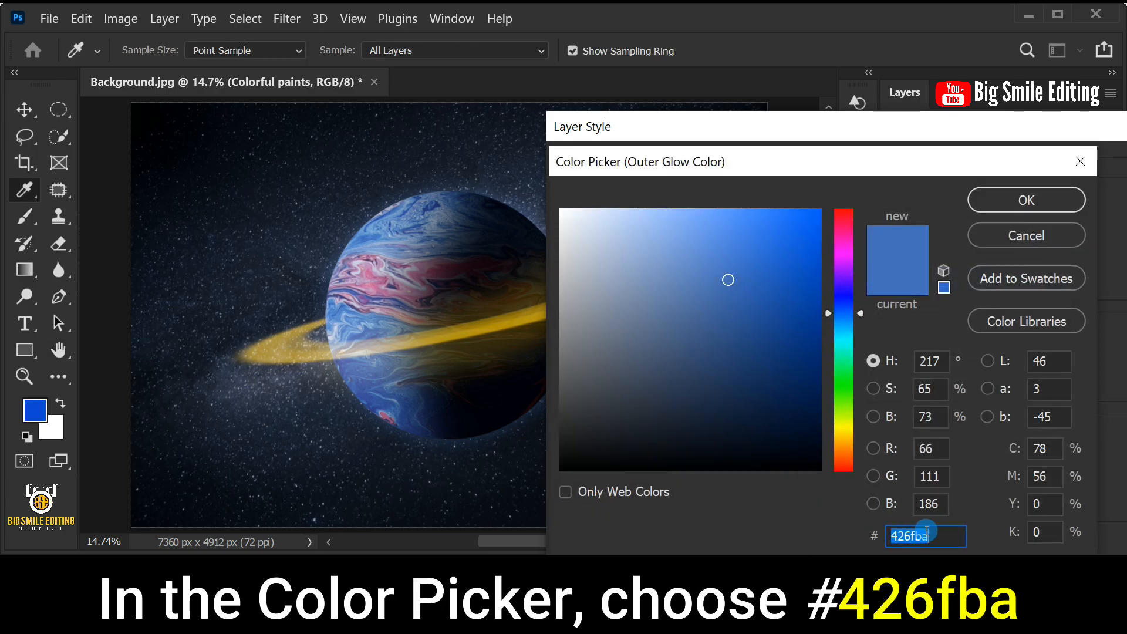
pyautogui.click(946, 534)
pyautogui.click(1014, 201)
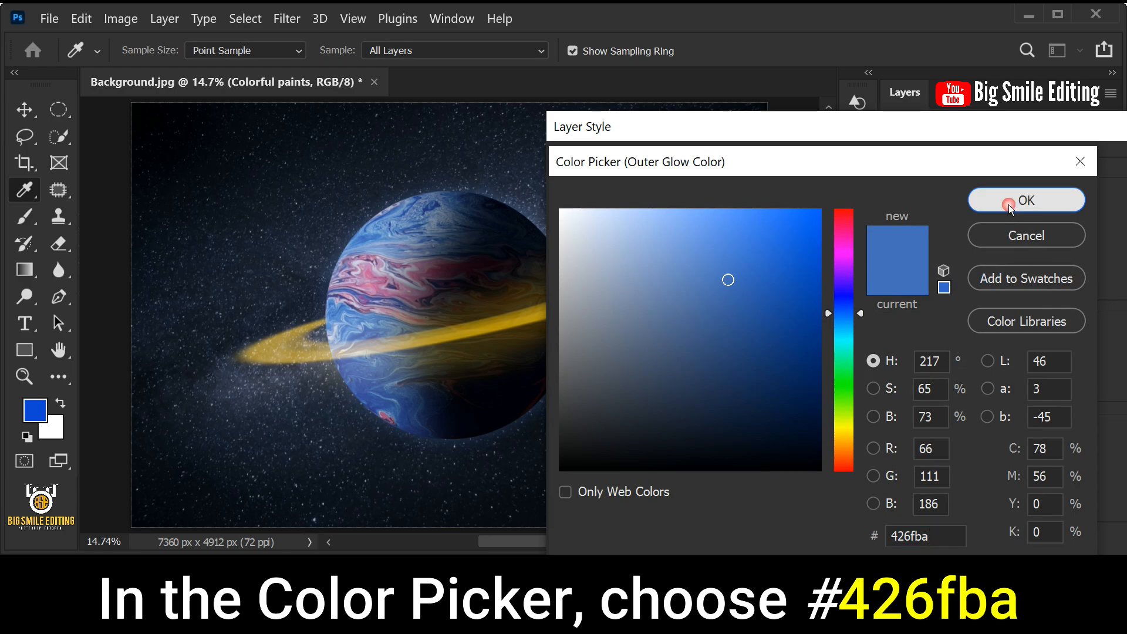
# - Set the outer glow's technique to Softer, spread to 0% and size to 250 px, and apply the layer style
pyautogui.click(908, 334)
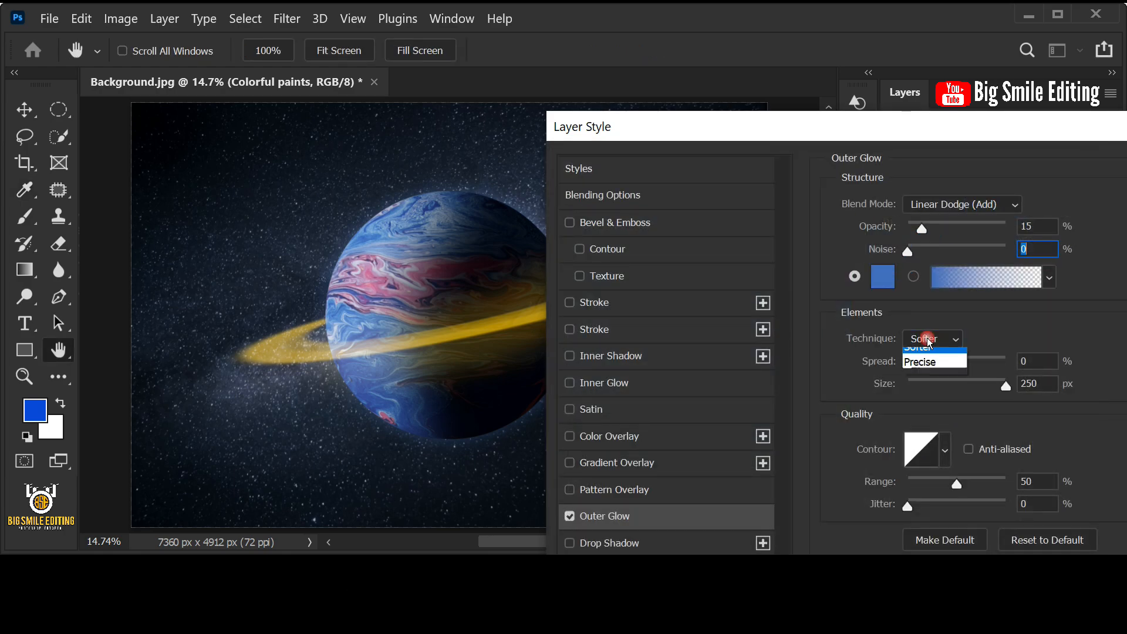
pyautogui.click(926, 358)
pyautogui.click(1036, 361)
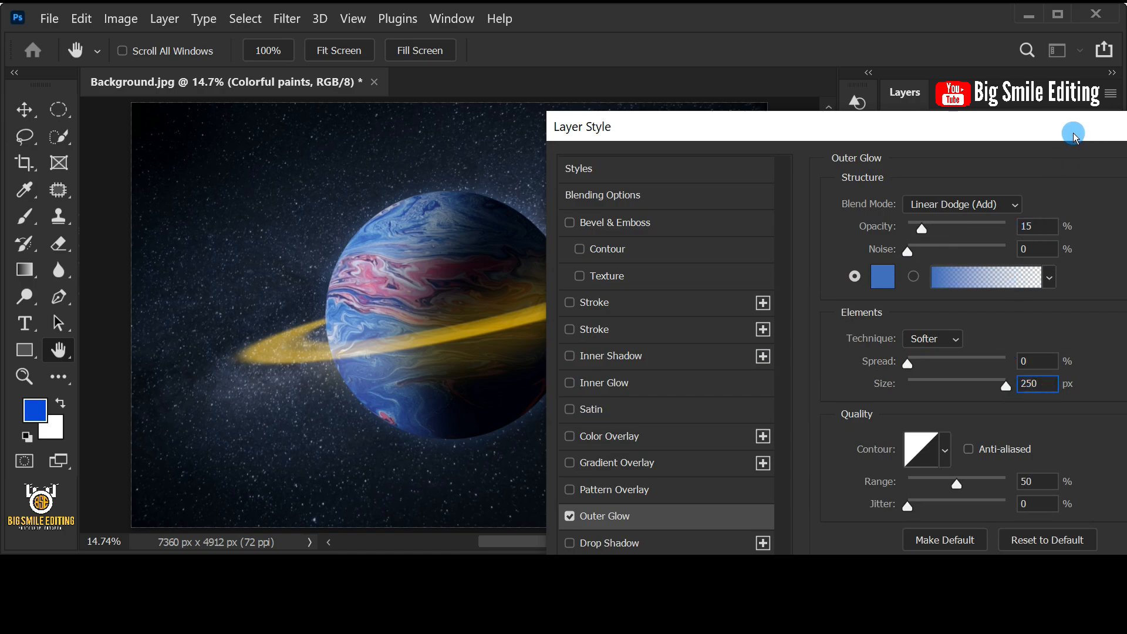
pyautogui.moveTo(1072, 136); pyautogui.dragTo(602, 135)
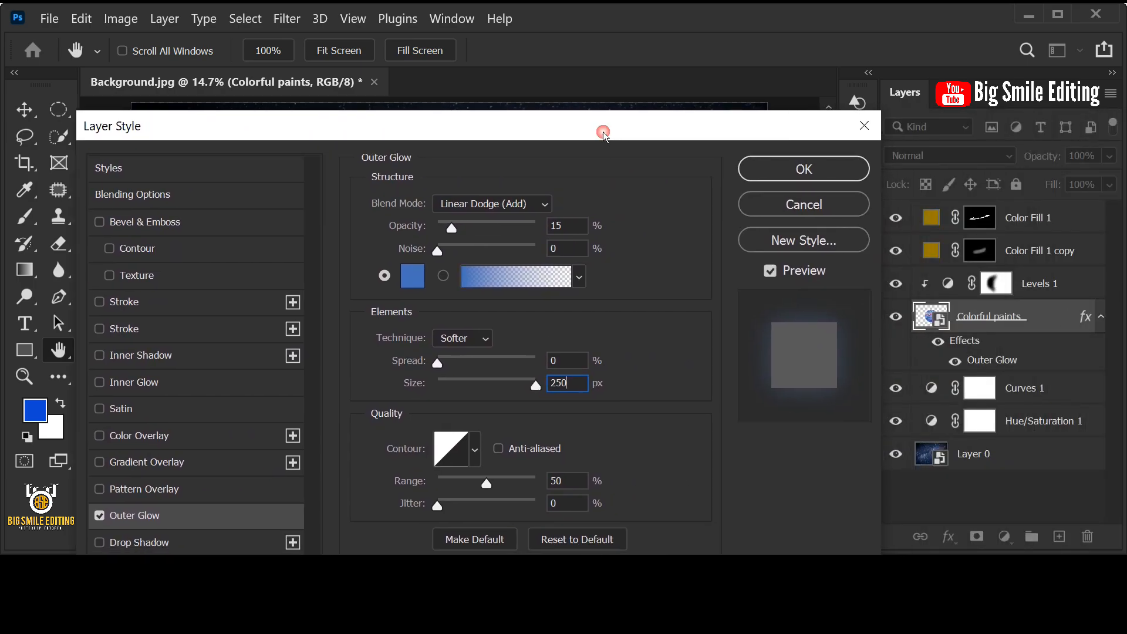
pyautogui.click(790, 171)
pyautogui.press('b')
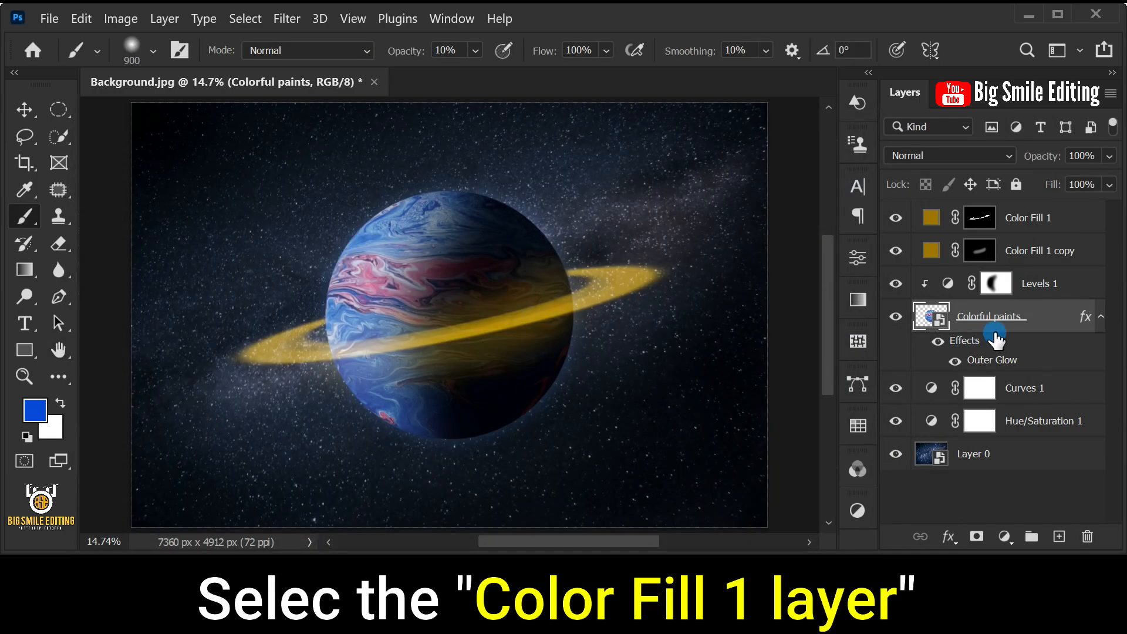
# - Add a Color Lookup adjustment layer above Color Fill 1 using the Crisp_Warm.look 3DLUT file
pyautogui.click(1074, 218)
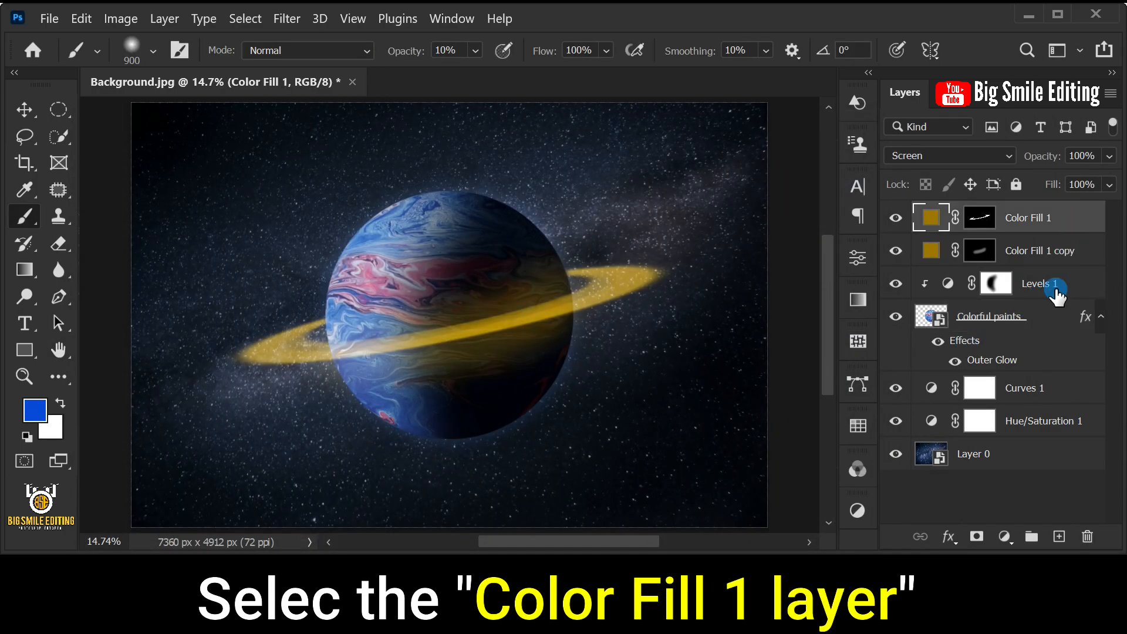
pyautogui.click(1004, 536)
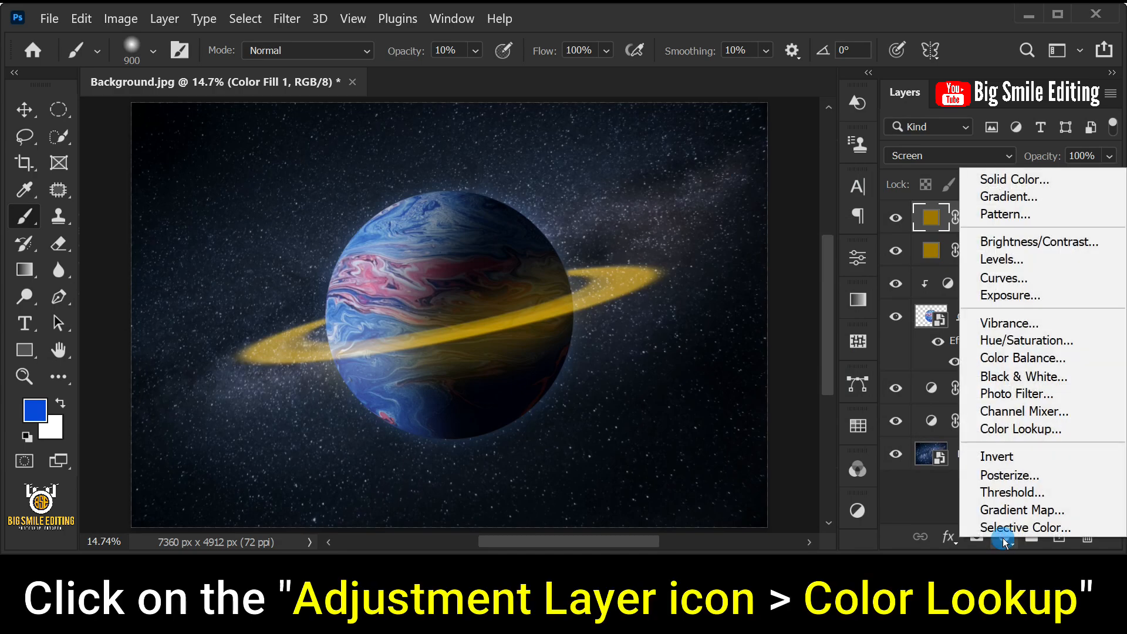
pyautogui.click(1063, 431)
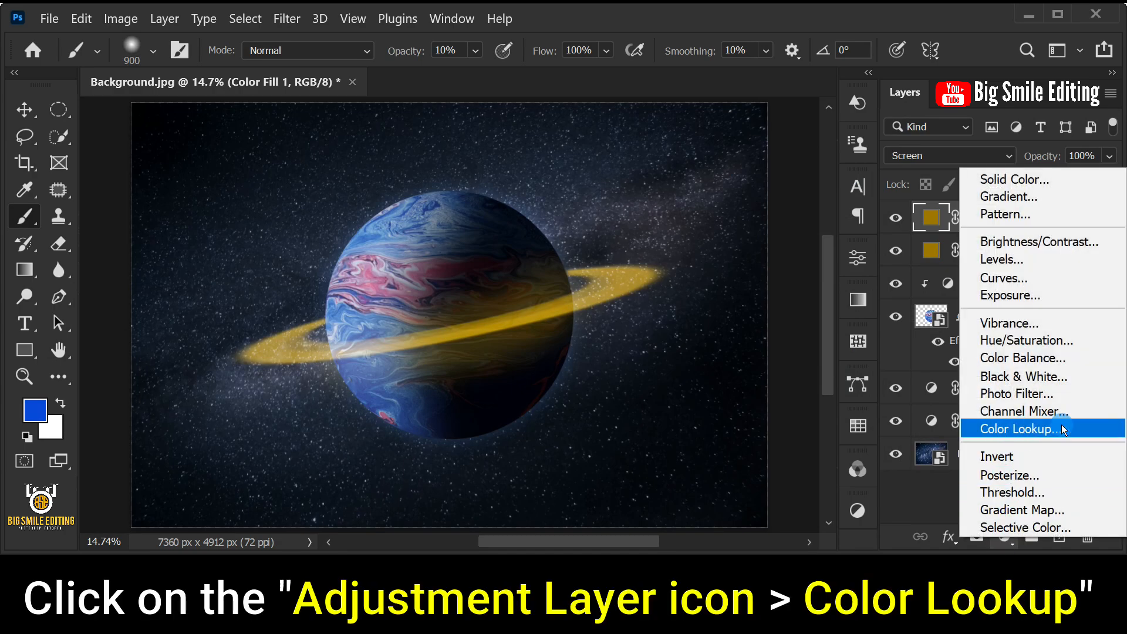
pyautogui.click(1100, 430)
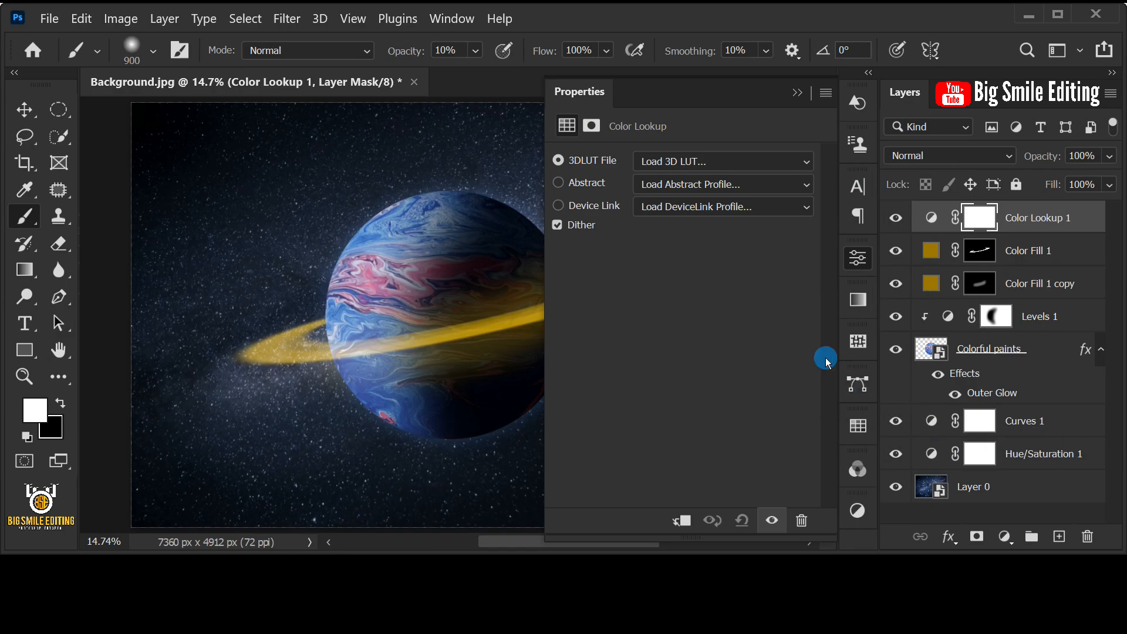
pyautogui.click(711, 160)
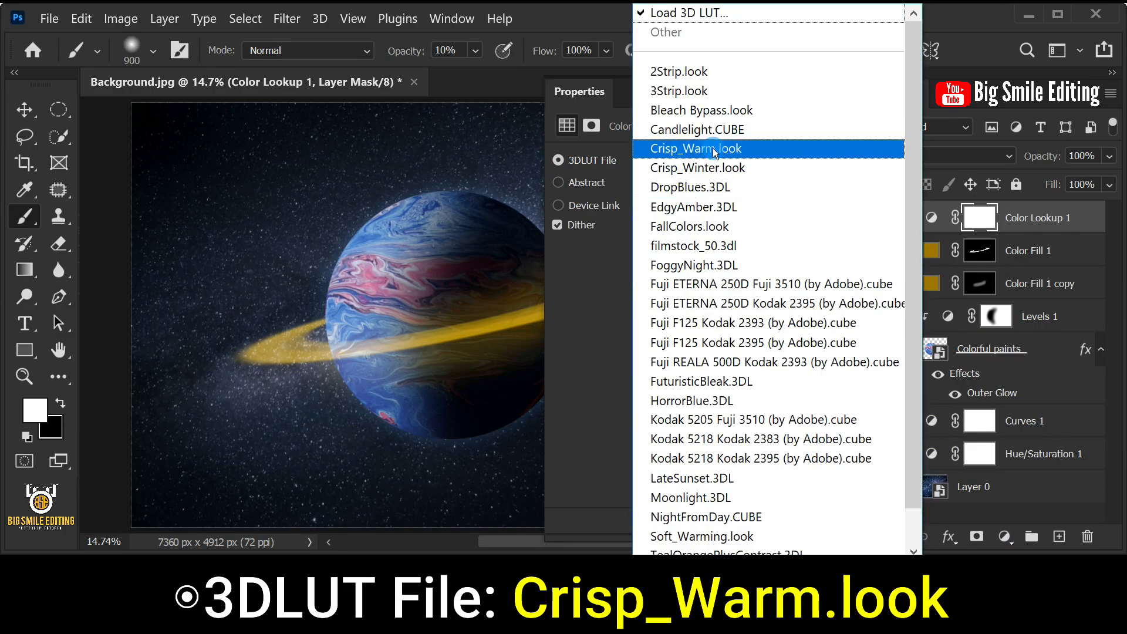
pyautogui.click(766, 149)
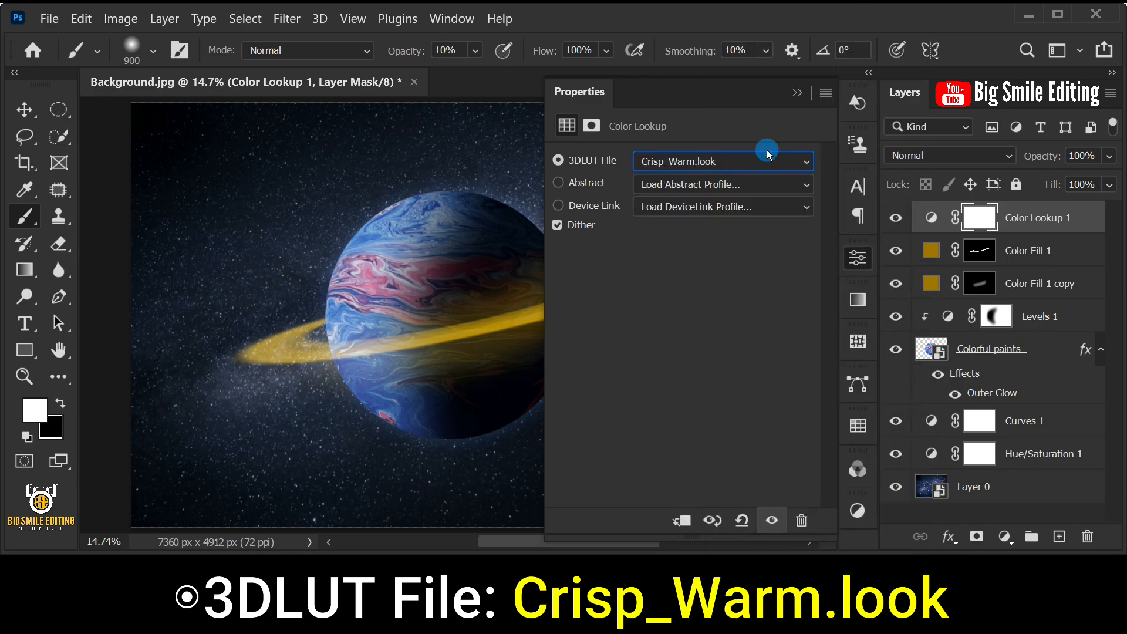
pyautogui.click(796, 93)
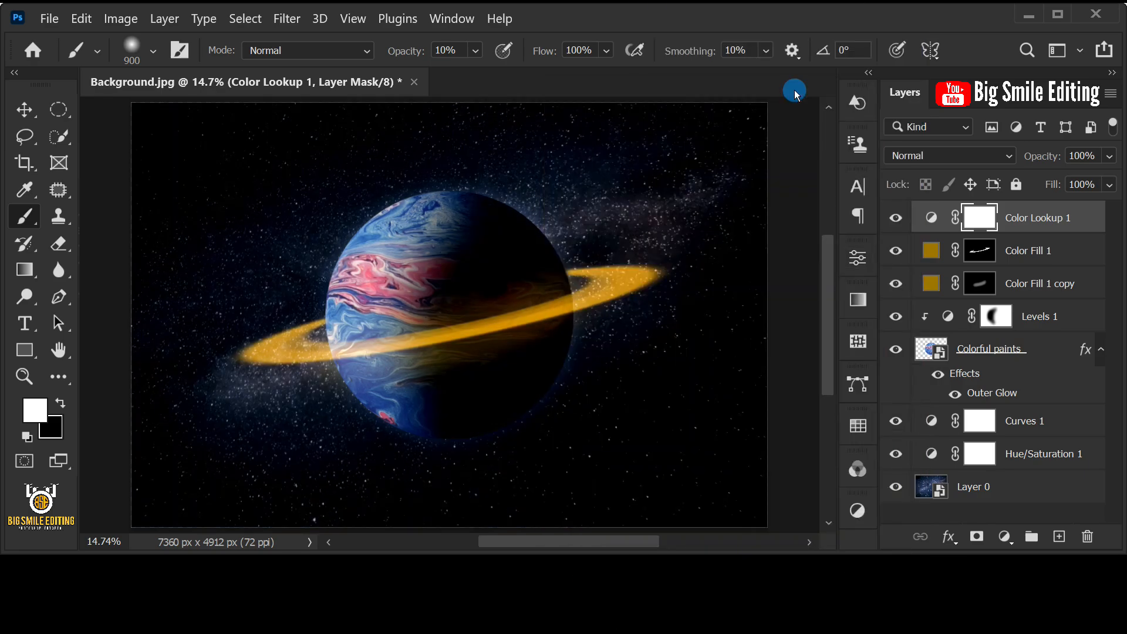
# - Lower the Color Lookup 1 layer's opacity to 51%
pyautogui.click(1077, 222)
pyautogui.click(1110, 156)
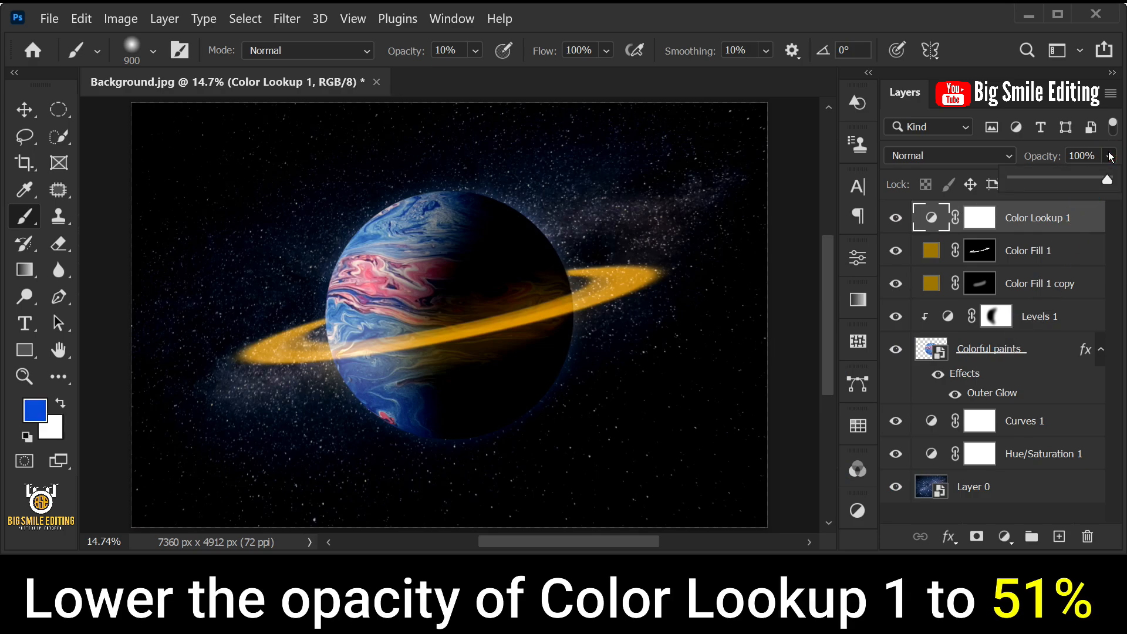
pyautogui.moveTo(1055, 182); pyautogui.dragTo(1061, 186)
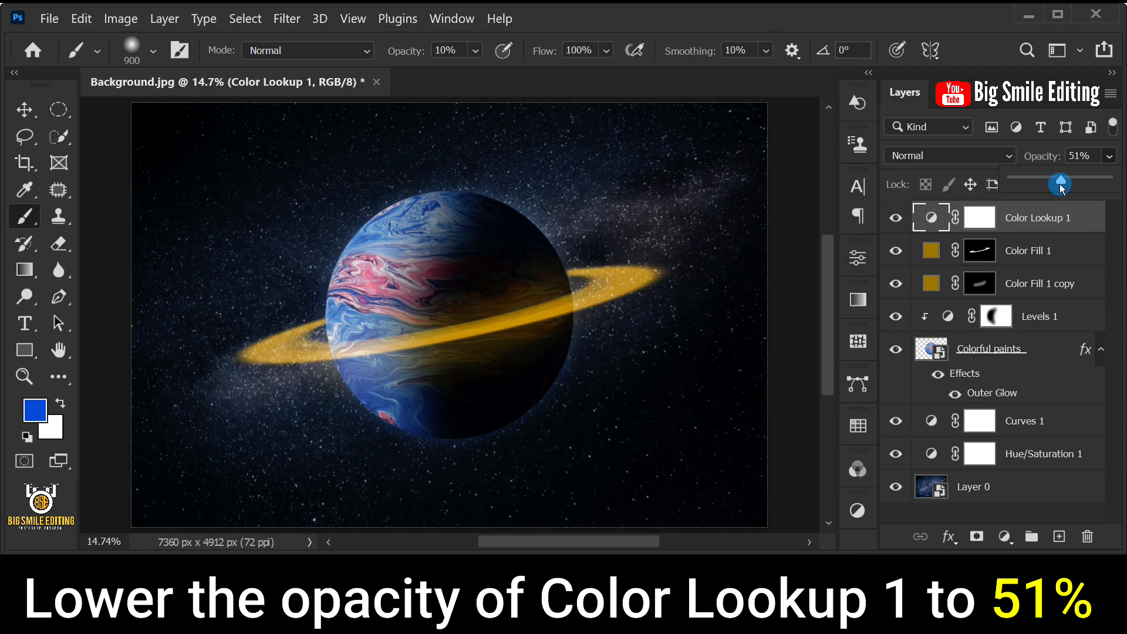
pyautogui.click(1096, 156)
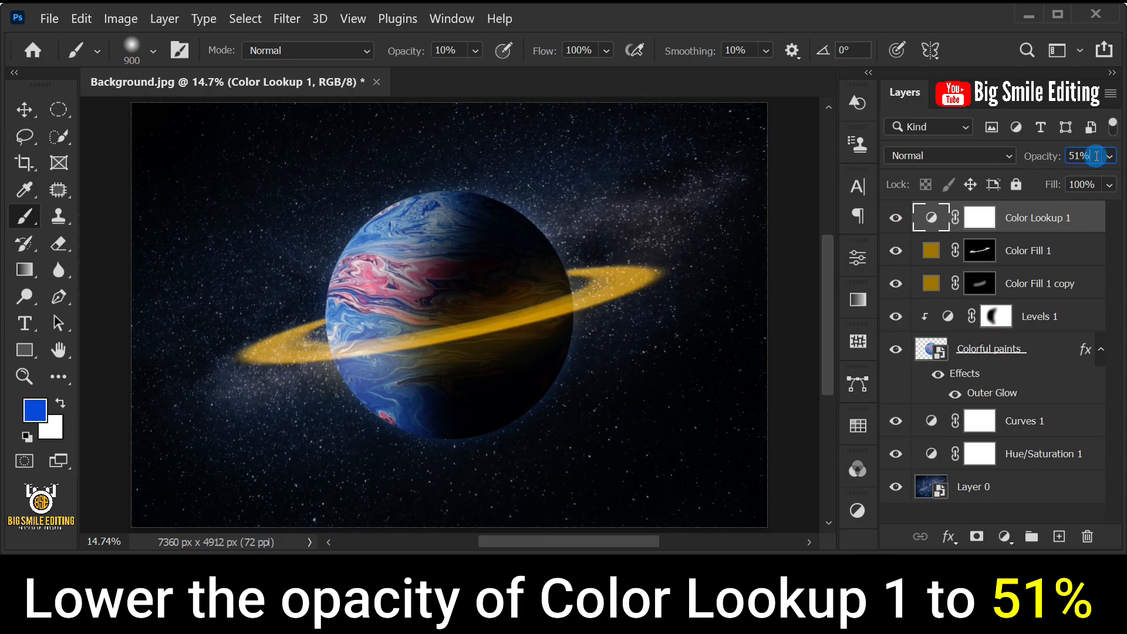